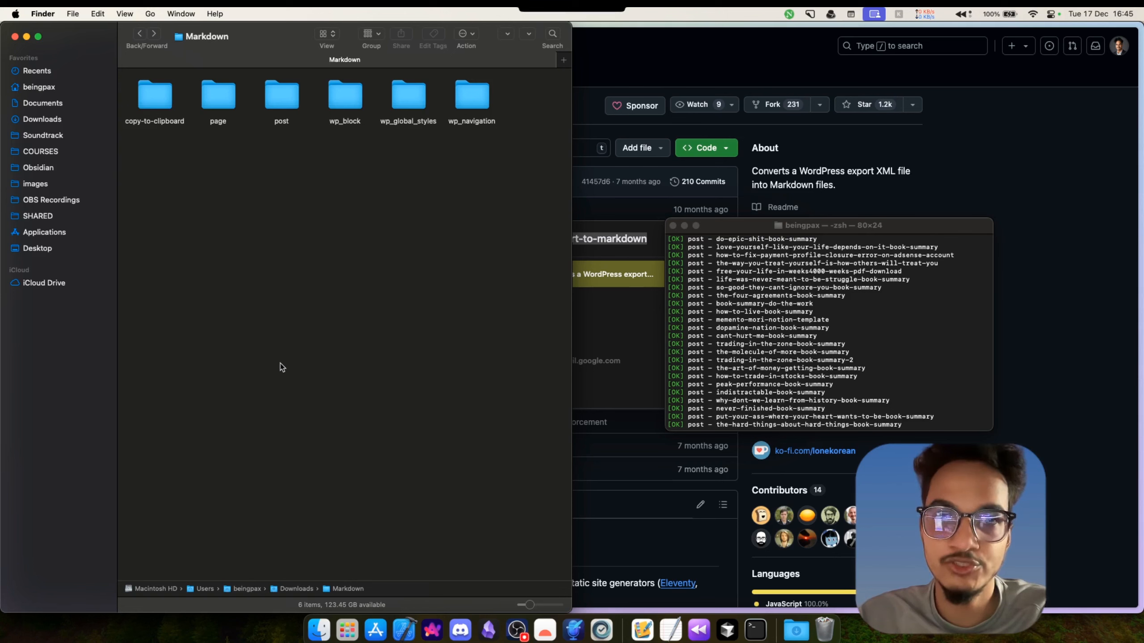
# Step: Open obsidian-bullet-threading.md from the post folder in Sublime Text, look through its frontmatter and content, and close it
pyautogui.doubleClick(280, 128)
pyautogui.click(171, 163)
pyautogui.rightClick(147, 138)
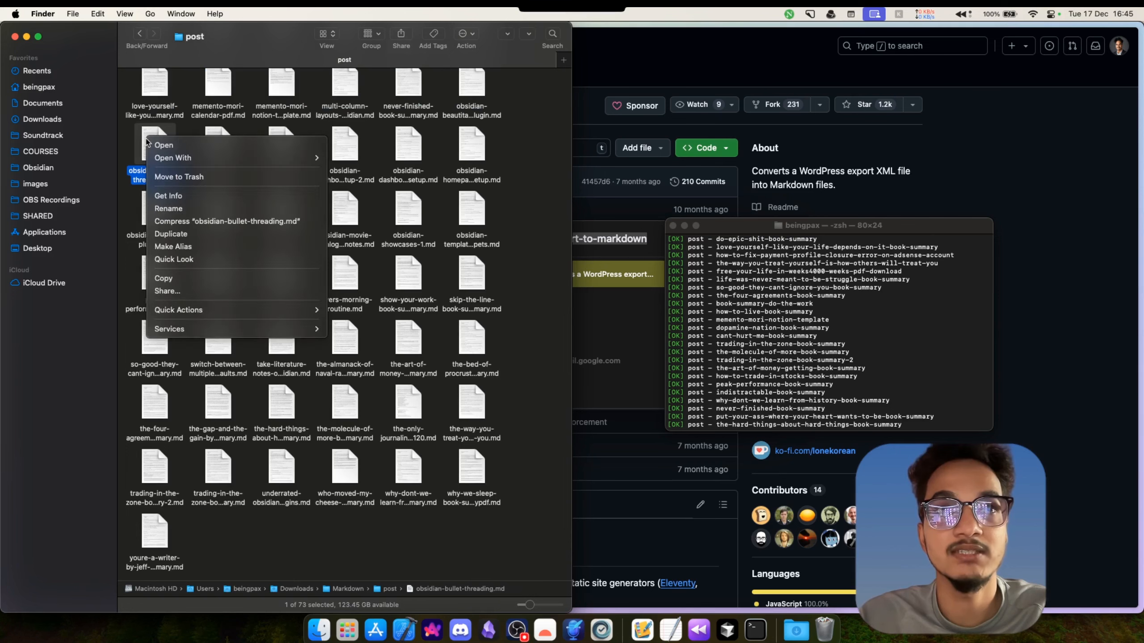
pyautogui.moveTo(284, 159)
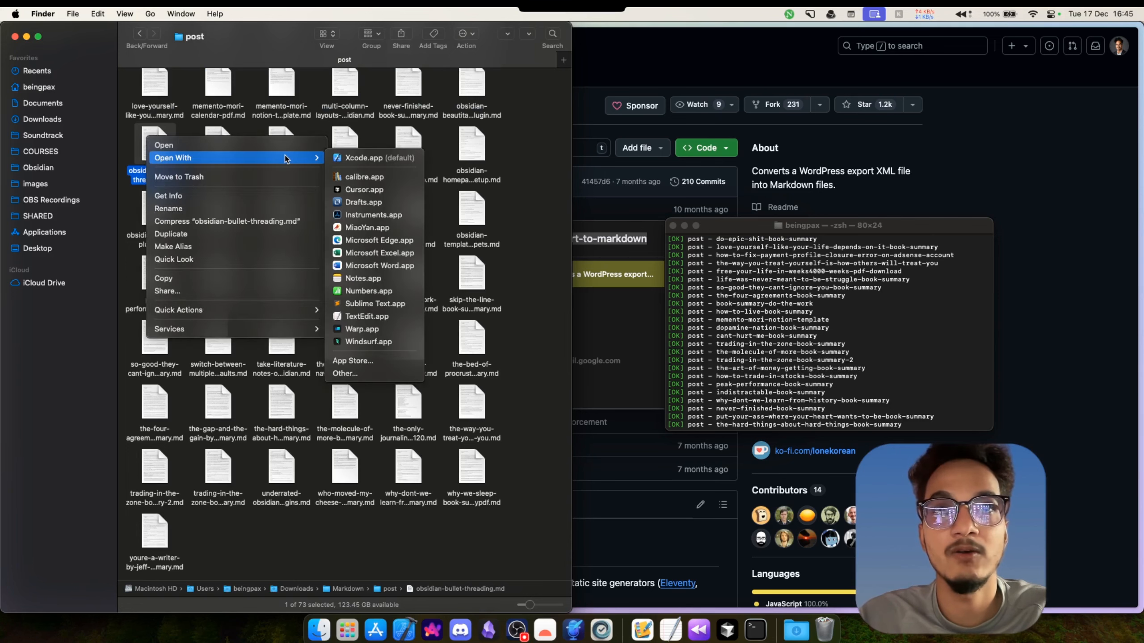
pyautogui.click(375, 304)
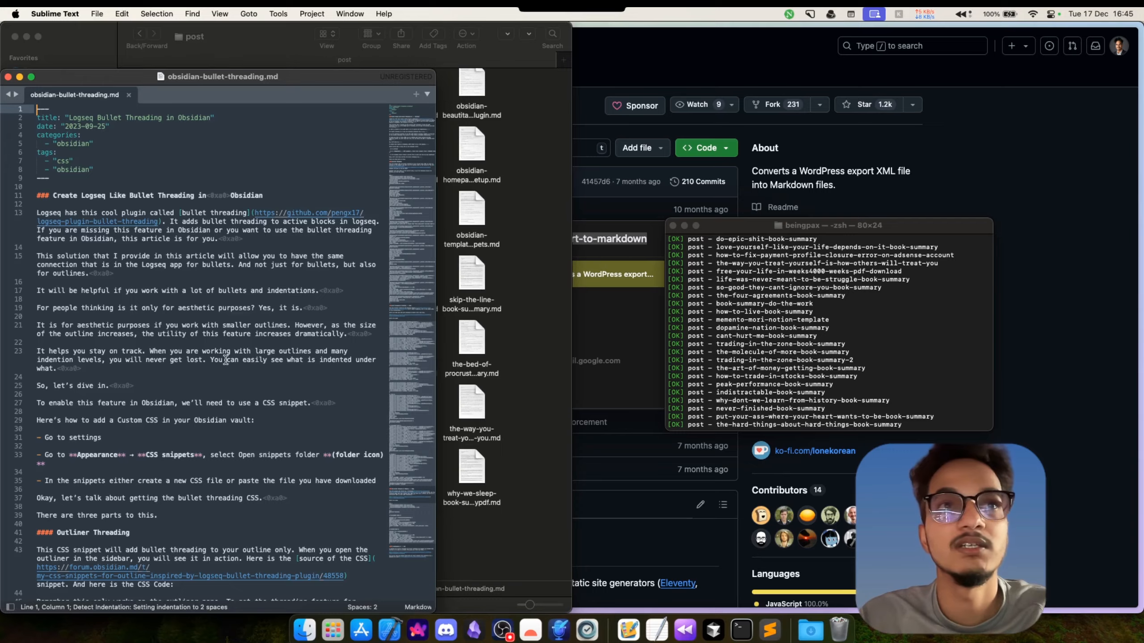
pyautogui.scroll(-20, 226, 360)
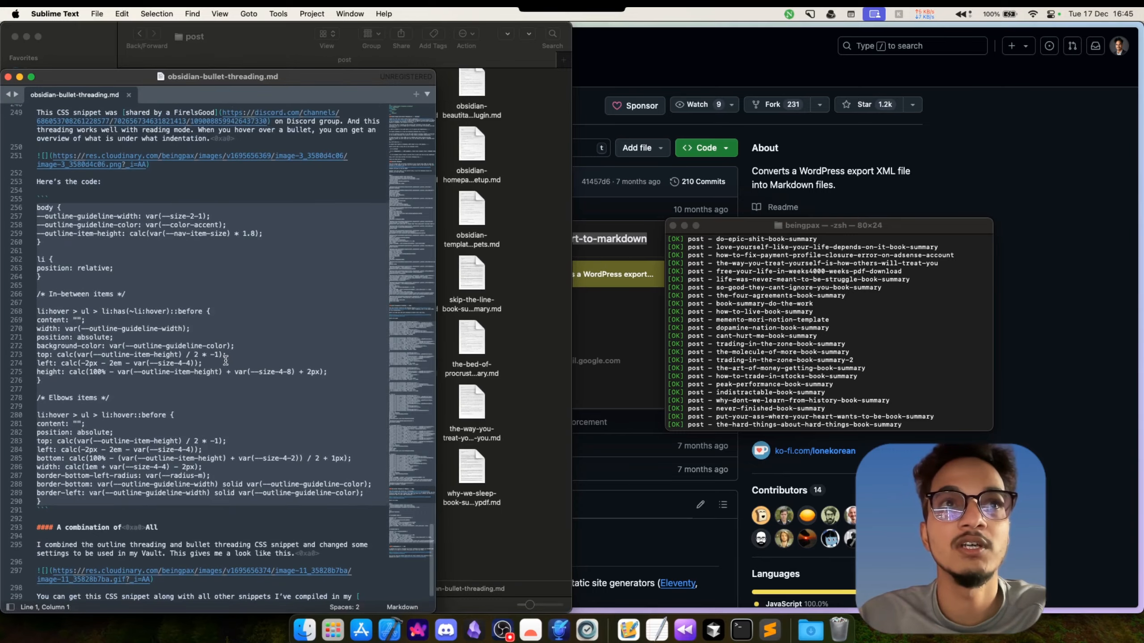
pyautogui.scroll(20, 225, 360)
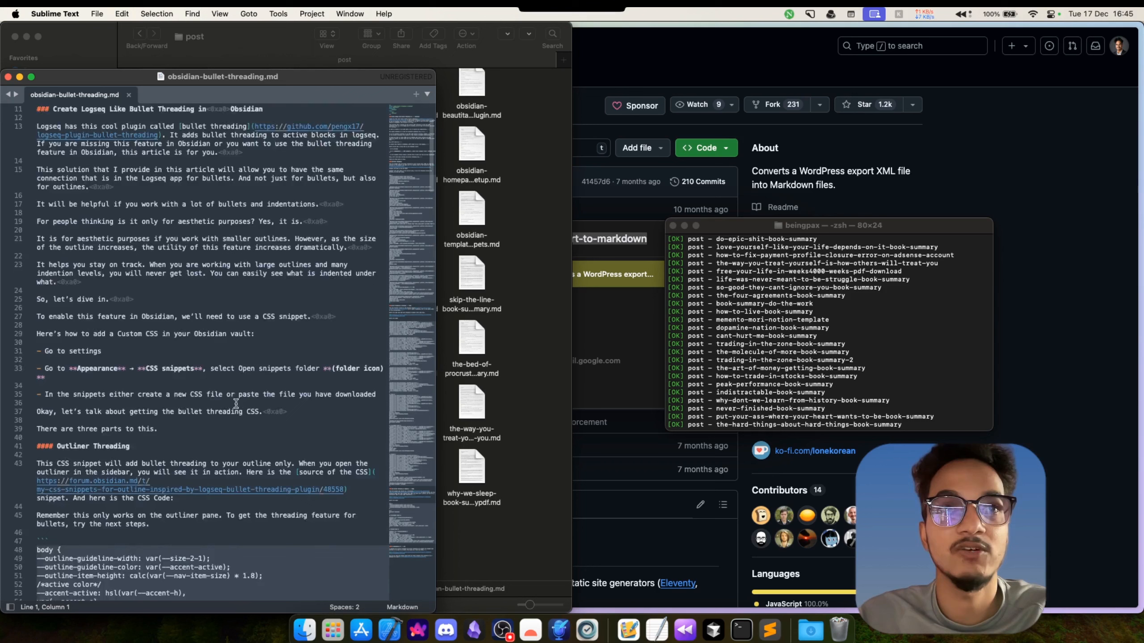
pyautogui.press('super+w')
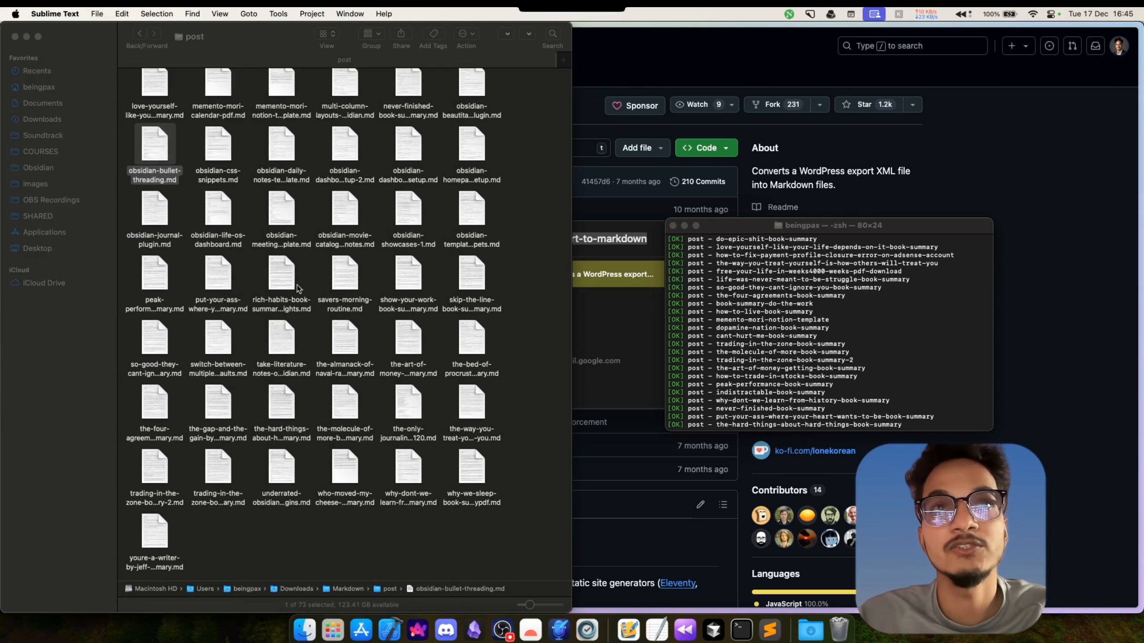
pyautogui.scroll(10, 252, 342)
pyautogui.moveTo(148, 175); pyautogui.dragTo(565, 80)
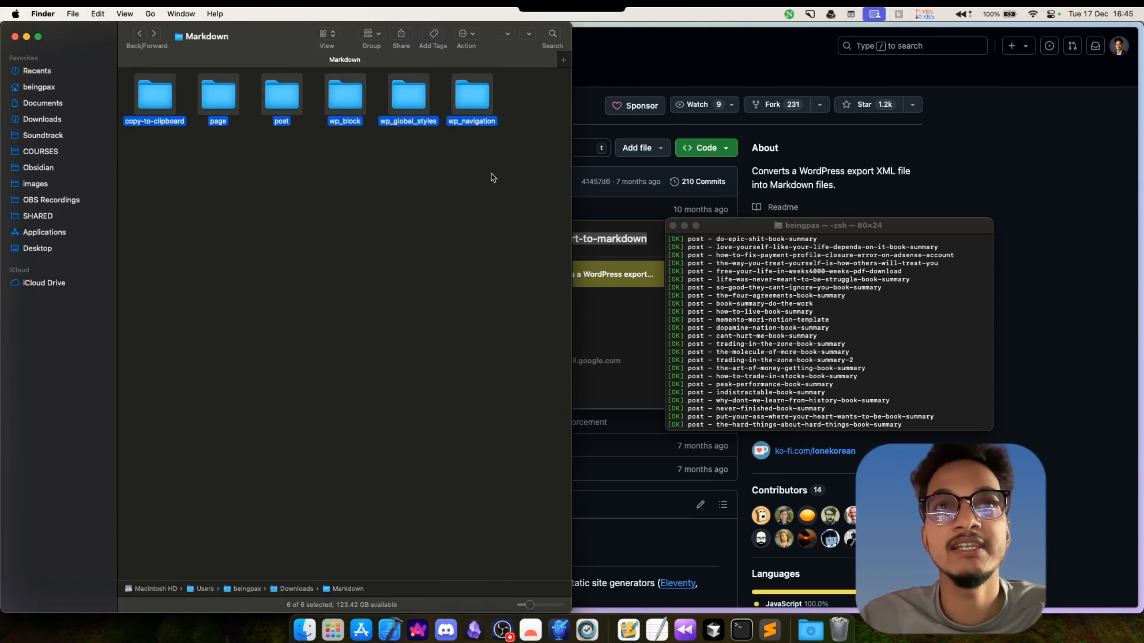
pyautogui.click(491, 173)
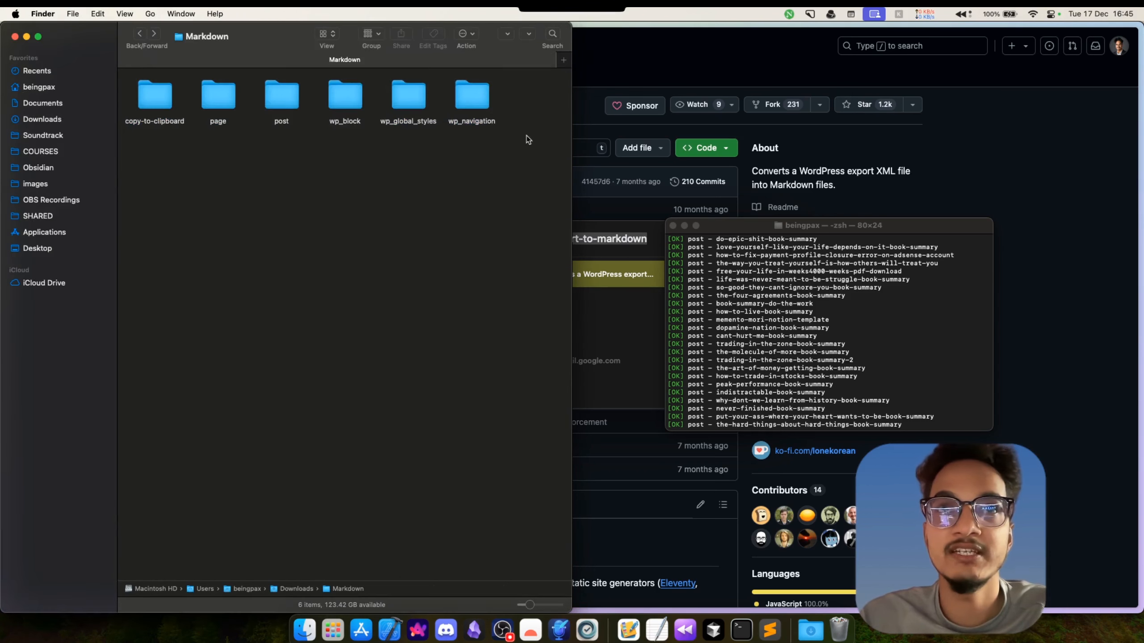
pyautogui.moveTo(526, 136); pyautogui.dragTo(198, 240)
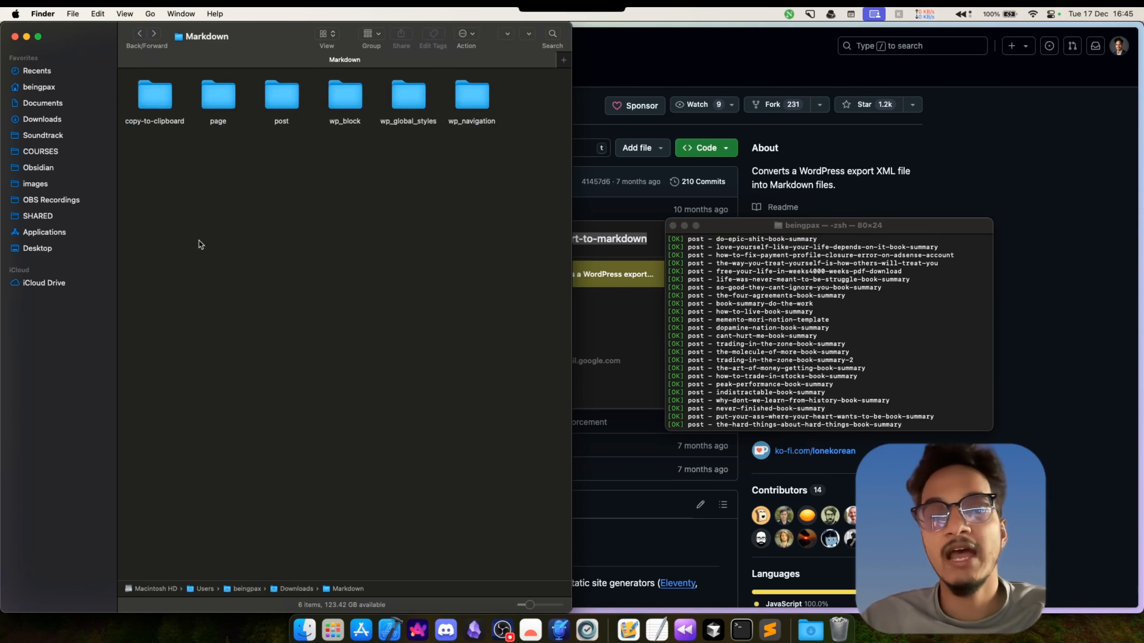
pyautogui.moveTo(151, 135); pyautogui.dragTo(545, 381)
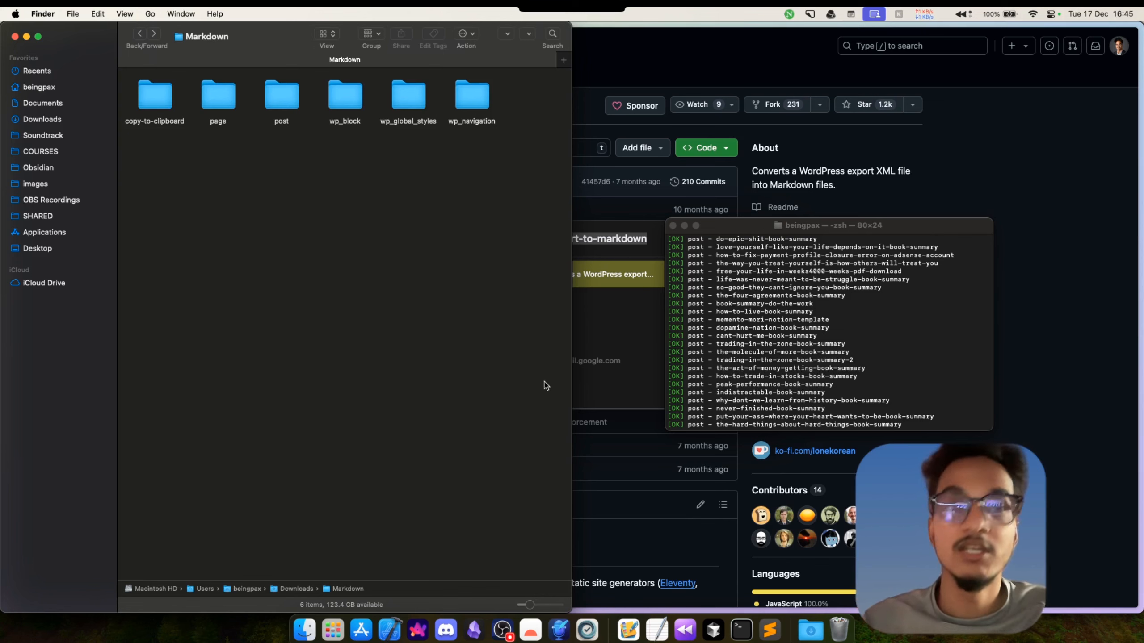
# Step: Copy all files and folders inside the Blog folder of the Obsidian folder
pyautogui.click(49, 168)
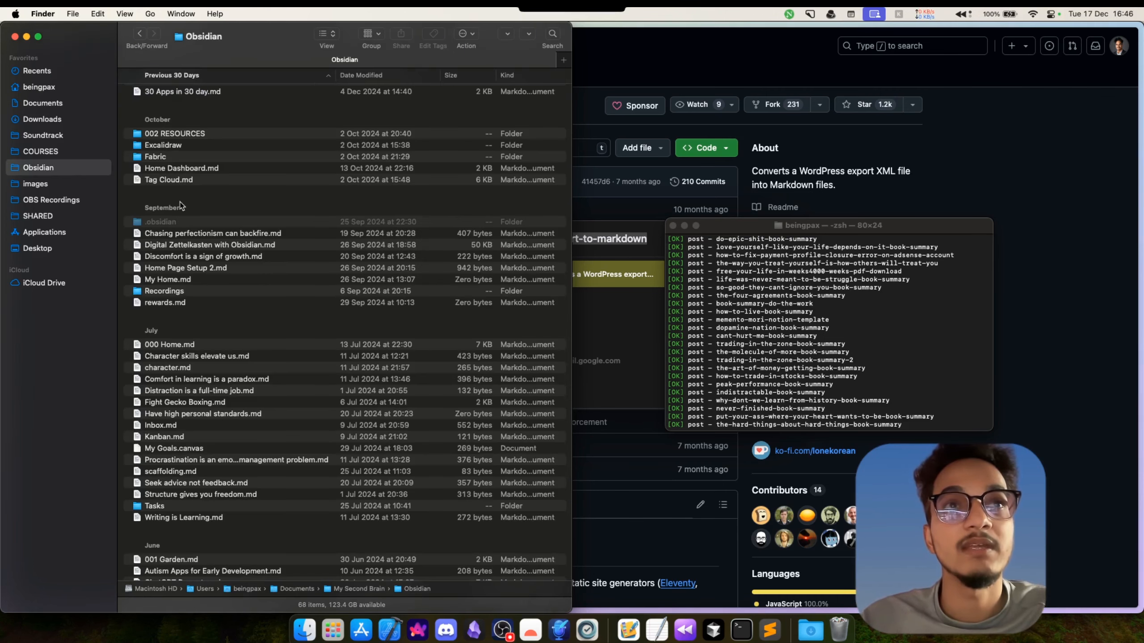
pyautogui.scroll(10, 196, 127)
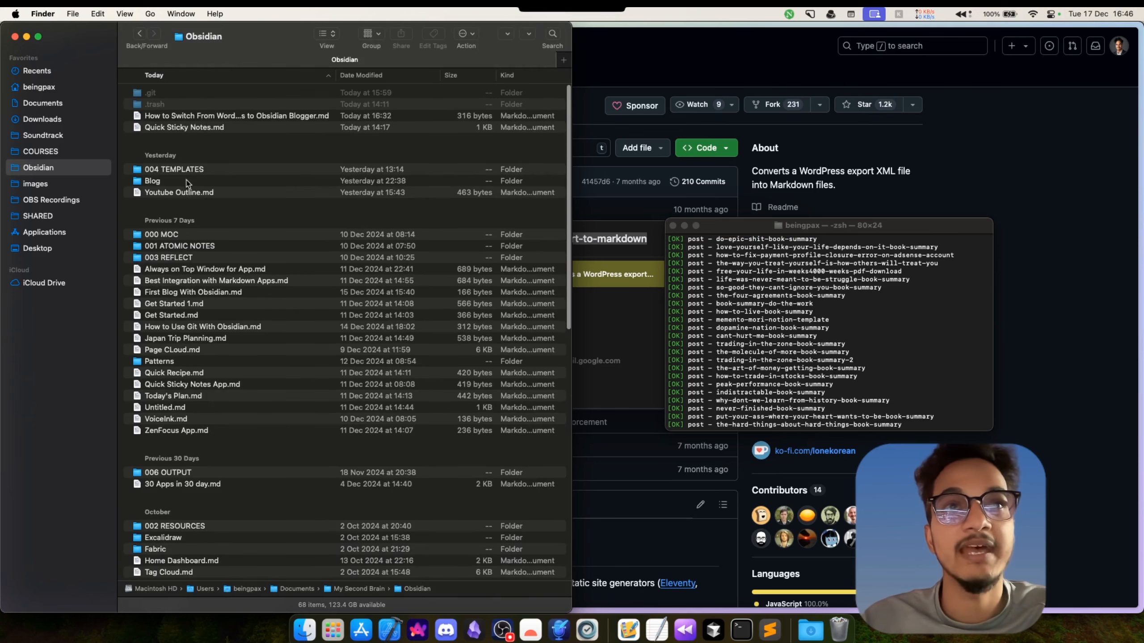
pyautogui.click(185, 181)
pyautogui.doubleClick(186, 181)
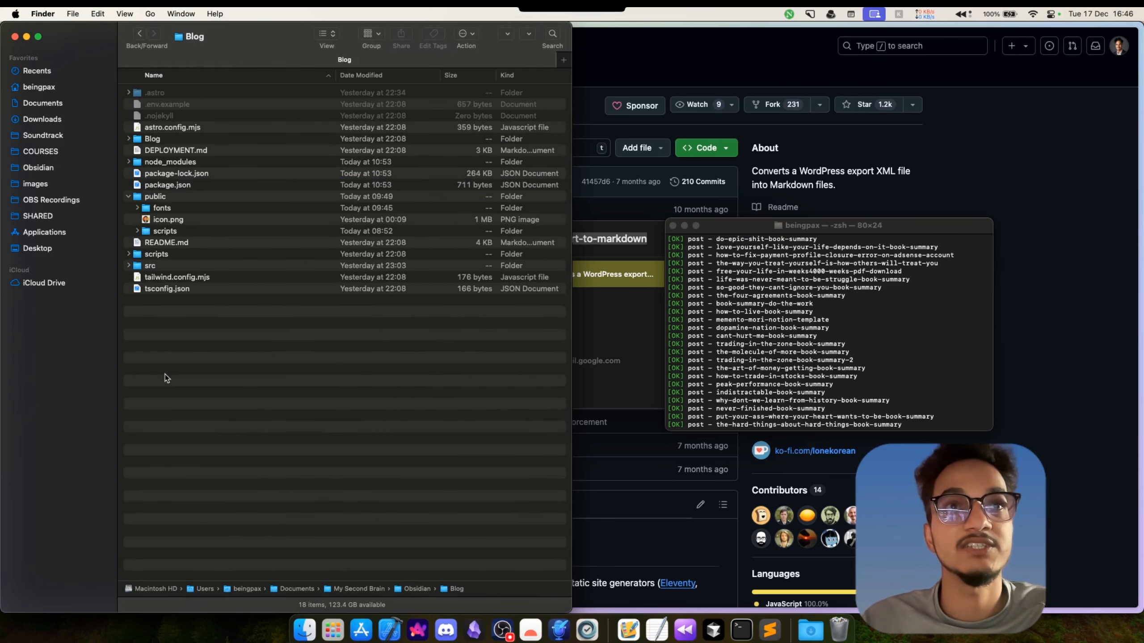
pyautogui.moveTo(167, 377); pyautogui.dragTo(242, 45)
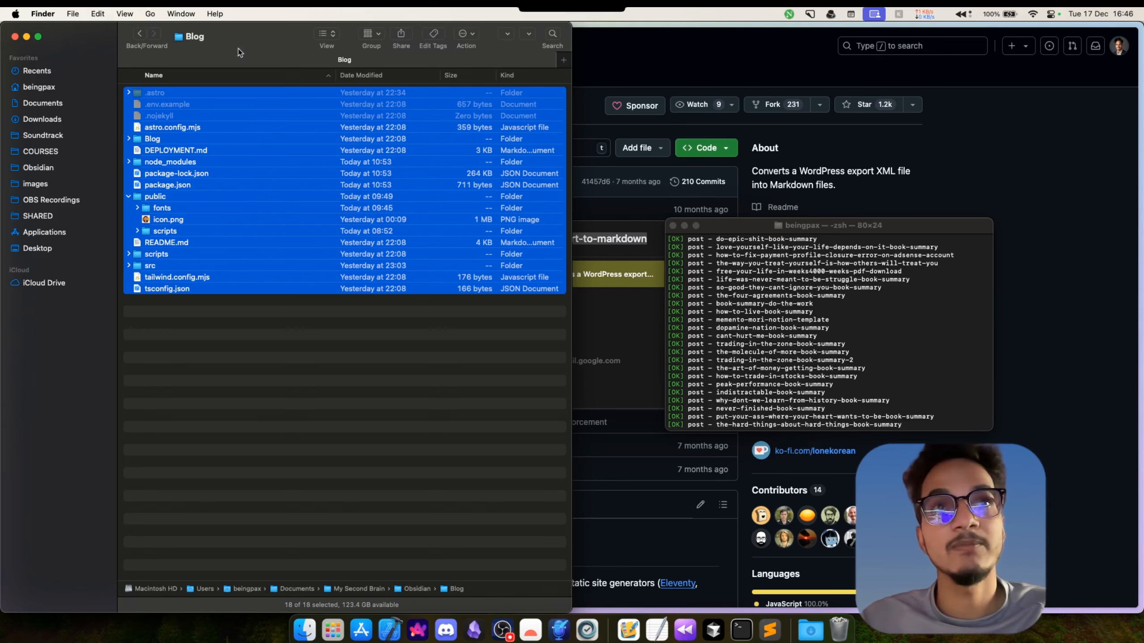
# Step: Create a folder named Resources Test in Downloads and paste the copied blog files into it
pyautogui.click(62, 118)
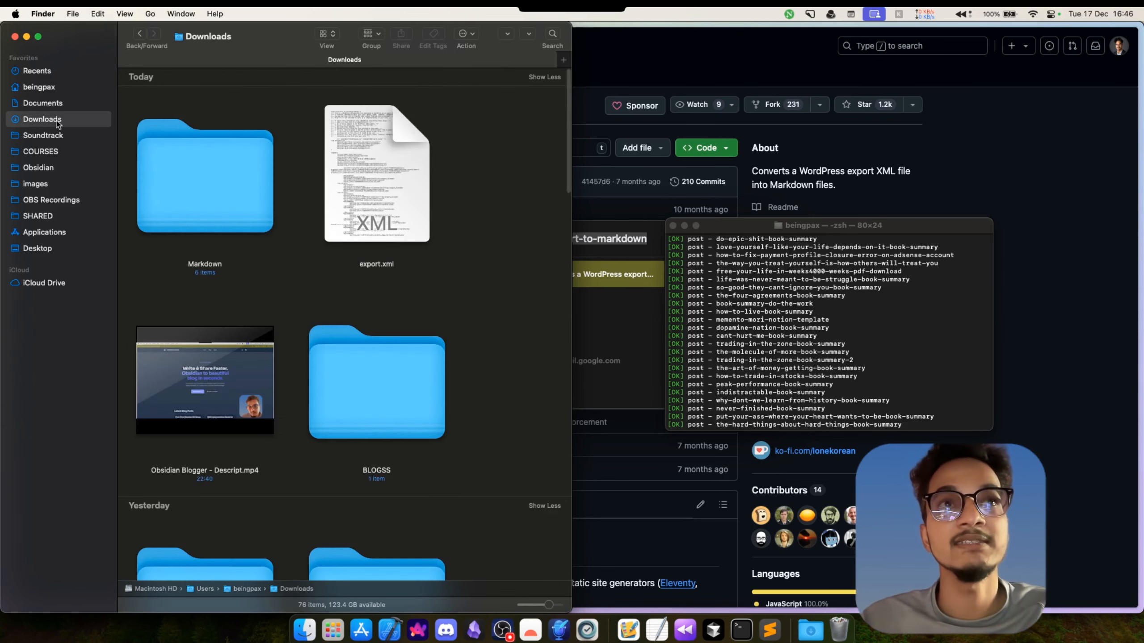
pyautogui.rightClick(498, 229)
pyautogui.click(504, 230)
pyautogui.write('Res')
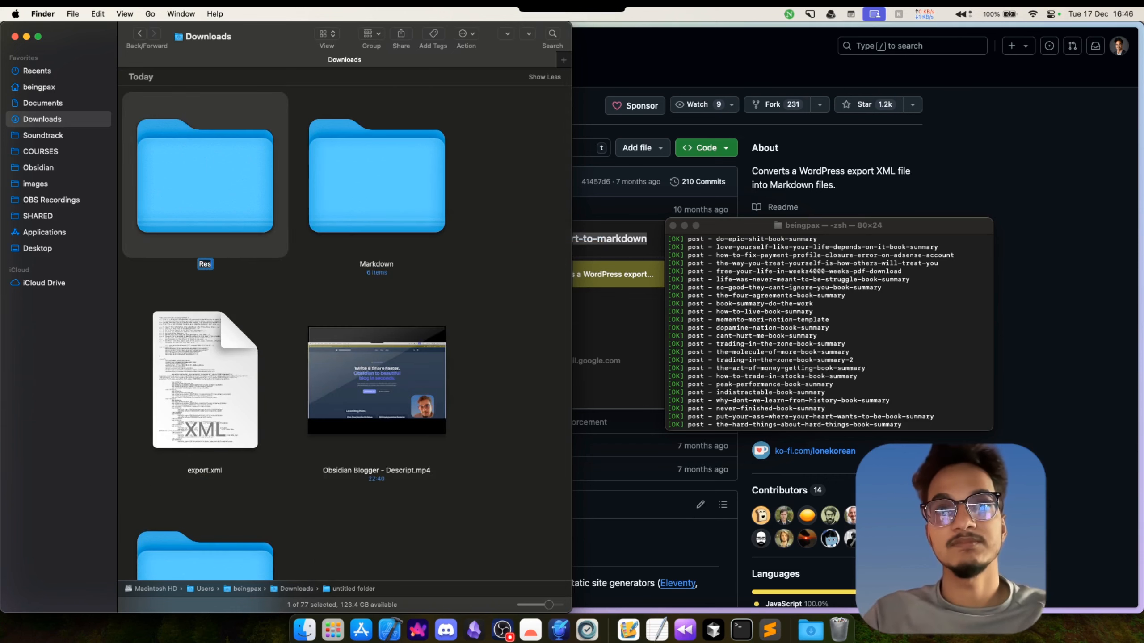
pyautogui.write('ources')
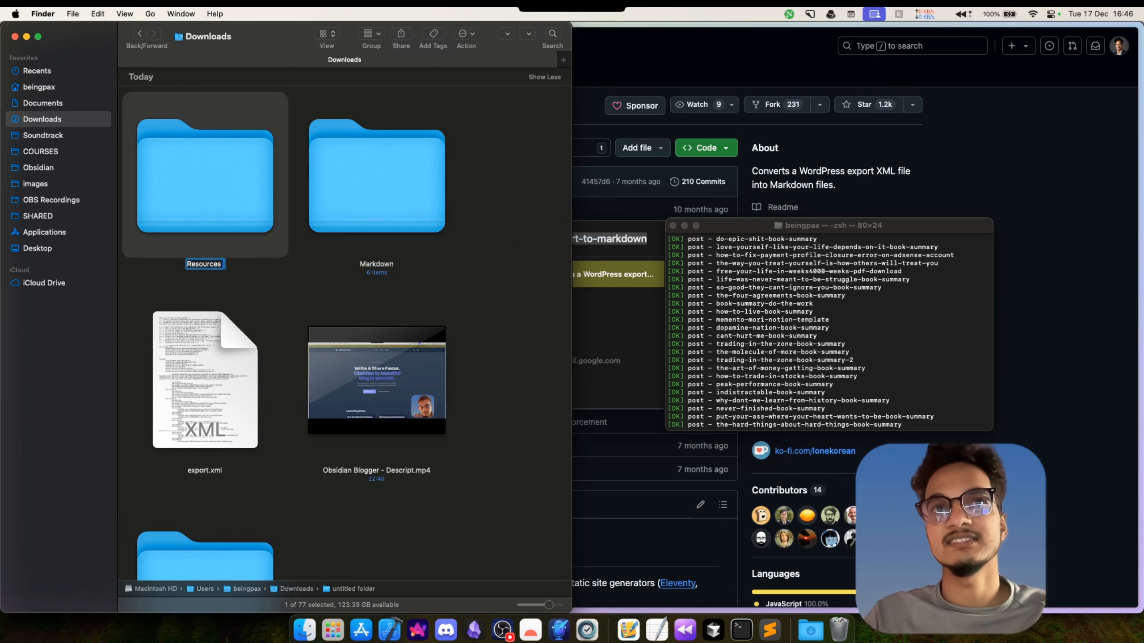
pyautogui.write(' Test')
pyautogui.press('Return')
pyautogui.doubleClick(246, 187)
pyautogui.press('super+v')
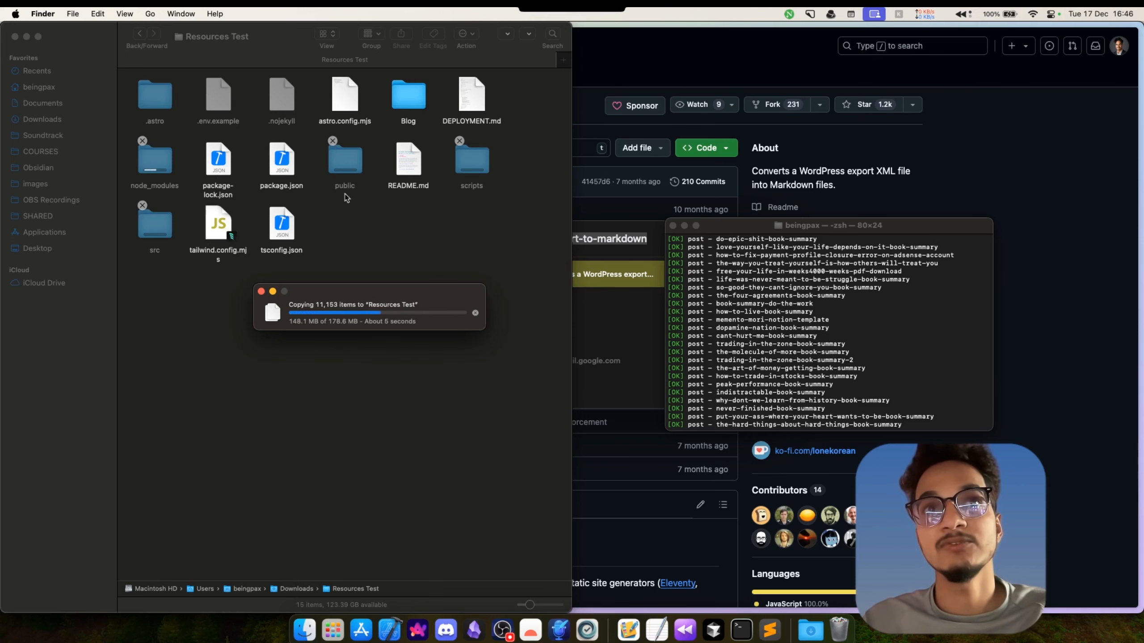
# Step: Copy all the converted Markdown files in the post folder of Downloads/Markdown
pyautogui.click(141, 38)
pyautogui.doubleClick(417, 222)
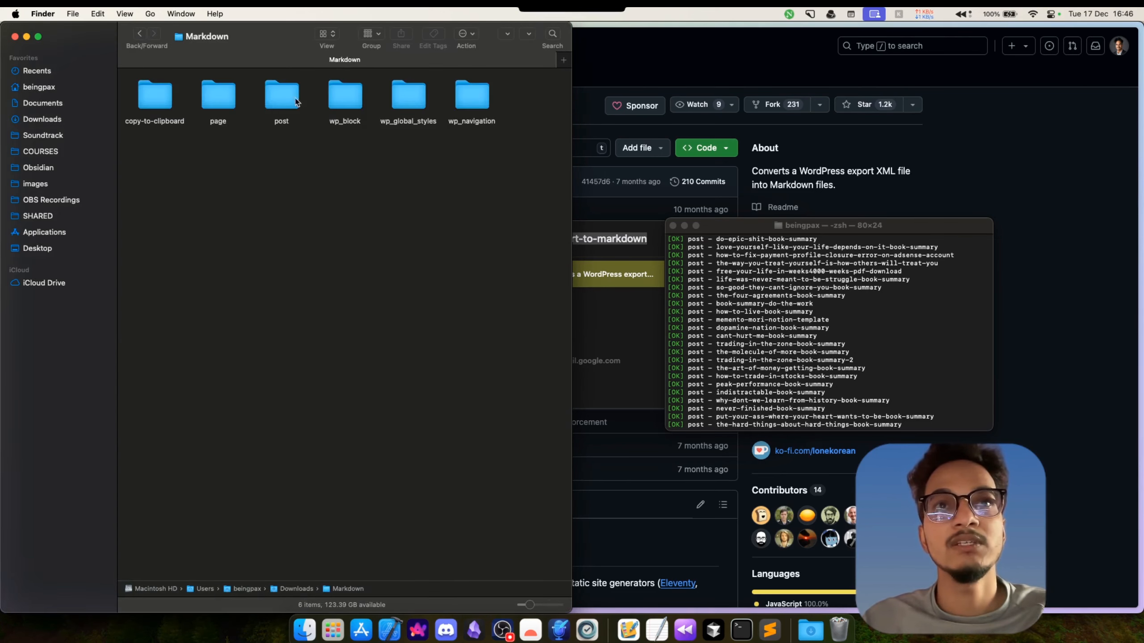
pyautogui.doubleClick(282, 95)
pyautogui.scroll(-10, 300, 397)
pyautogui.press('super+a')
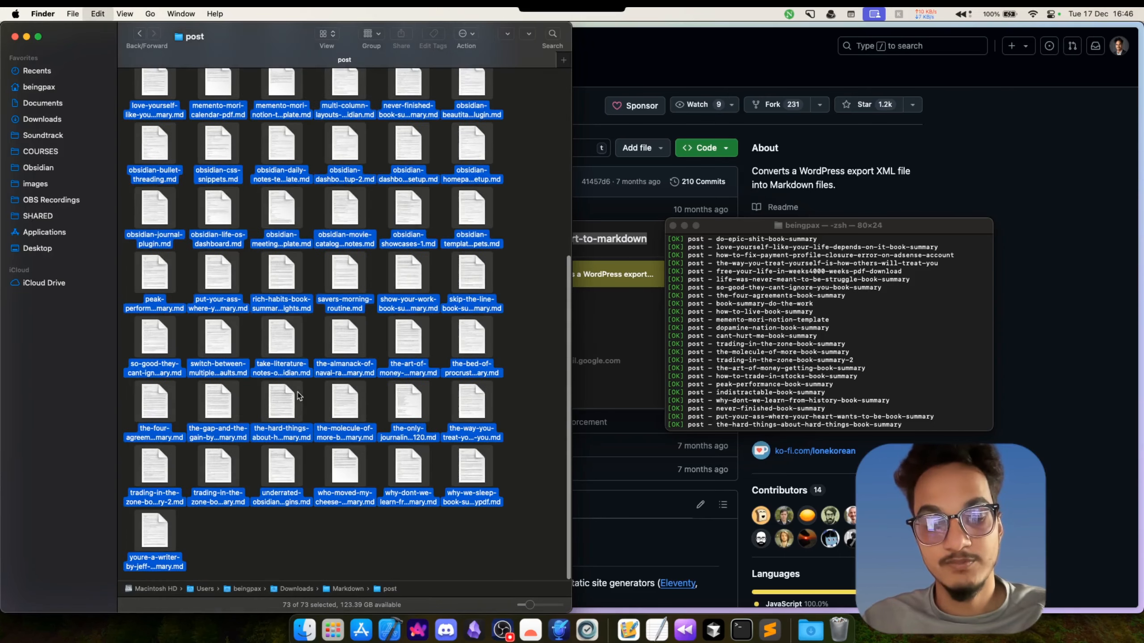
# Step: Replace the sample notes in the Blog folder of Resources Test with the copied post files
pyautogui.click(140, 35)
pyautogui.press('super+Up')
pyautogui.doubleClick(205, 191)
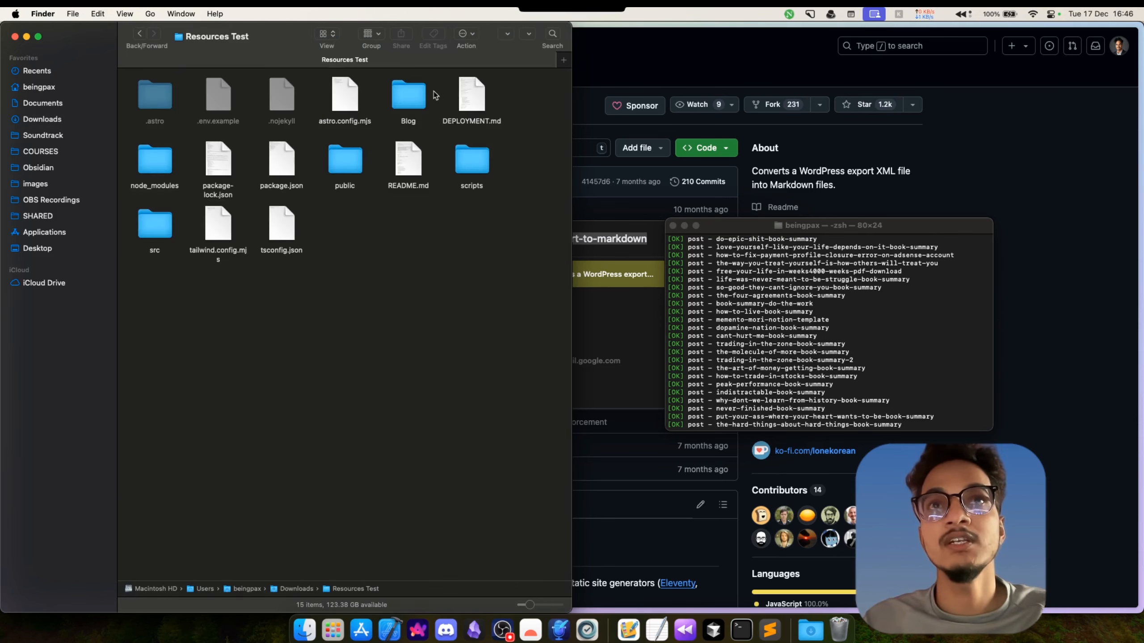
pyautogui.doubleClick(410, 94)
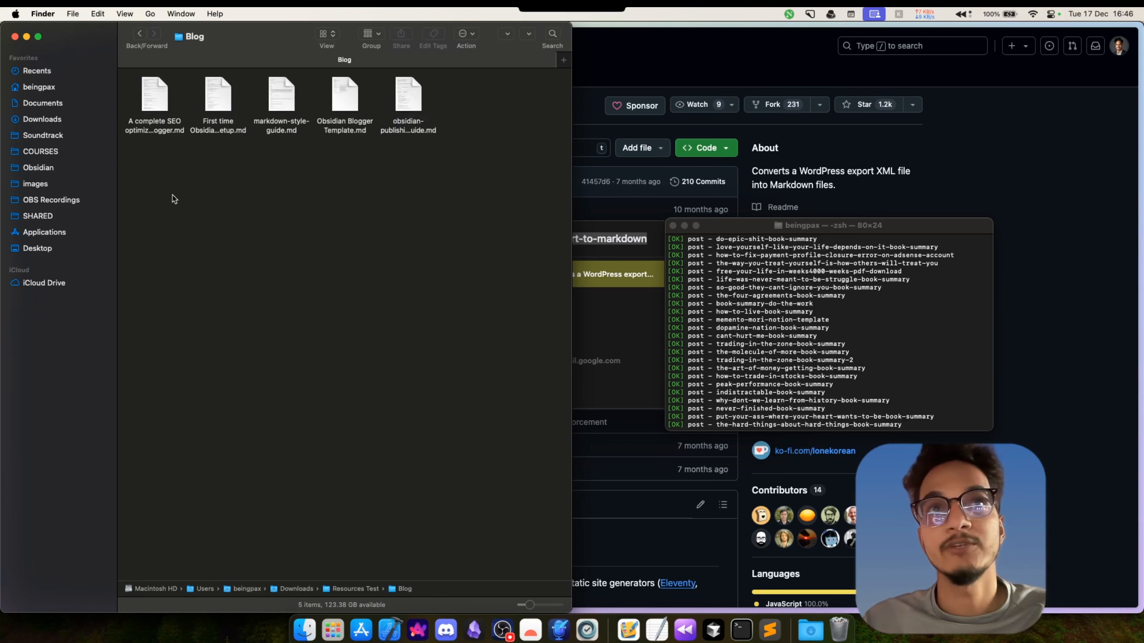
pyautogui.moveTo(173, 199); pyautogui.dragTo(422, 118)
pyautogui.press('super+BackSpace')
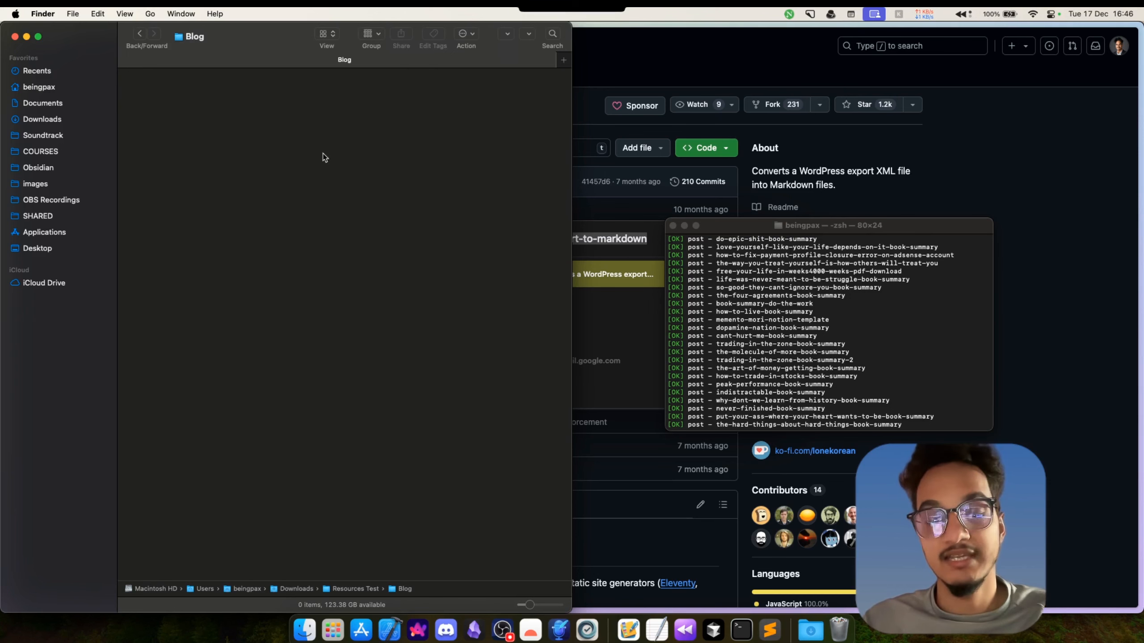
pyautogui.press('super+z')
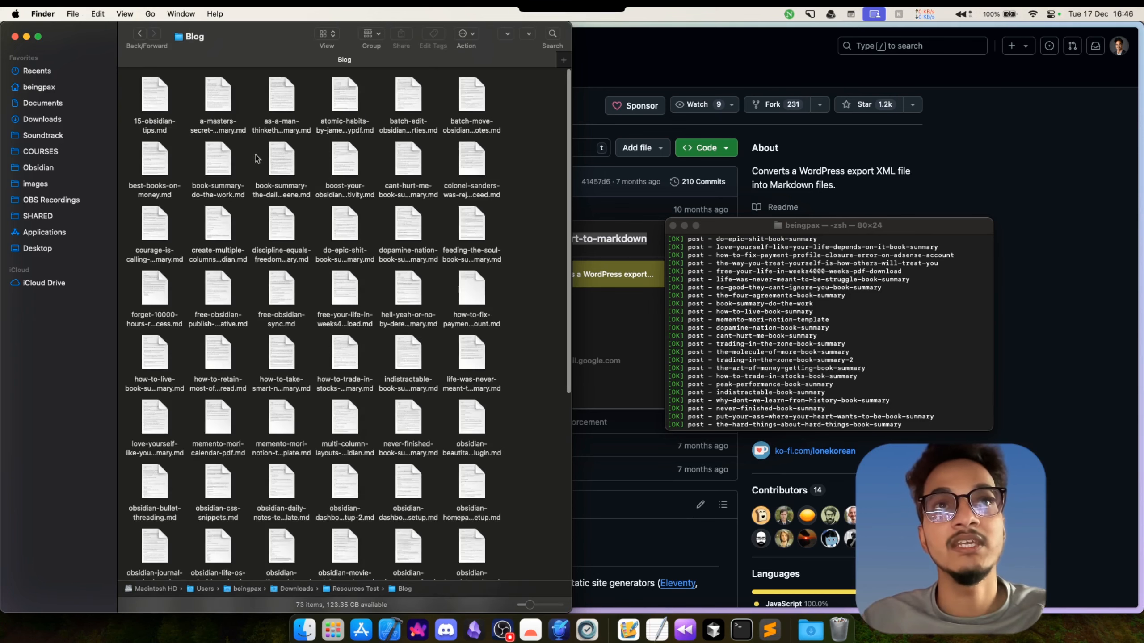
# Step: Switch to Arc and bring up the Obsidian Blogger article on publishing Obsidian notes to a blog
pyautogui.click(859, 171)
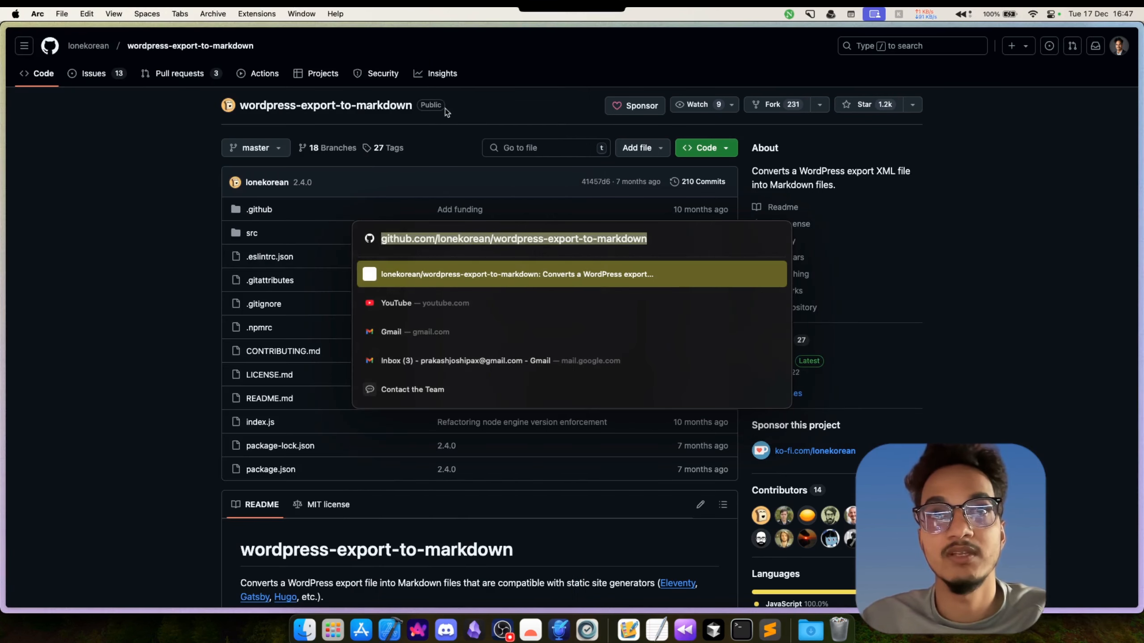
pyautogui.click(385, 117)
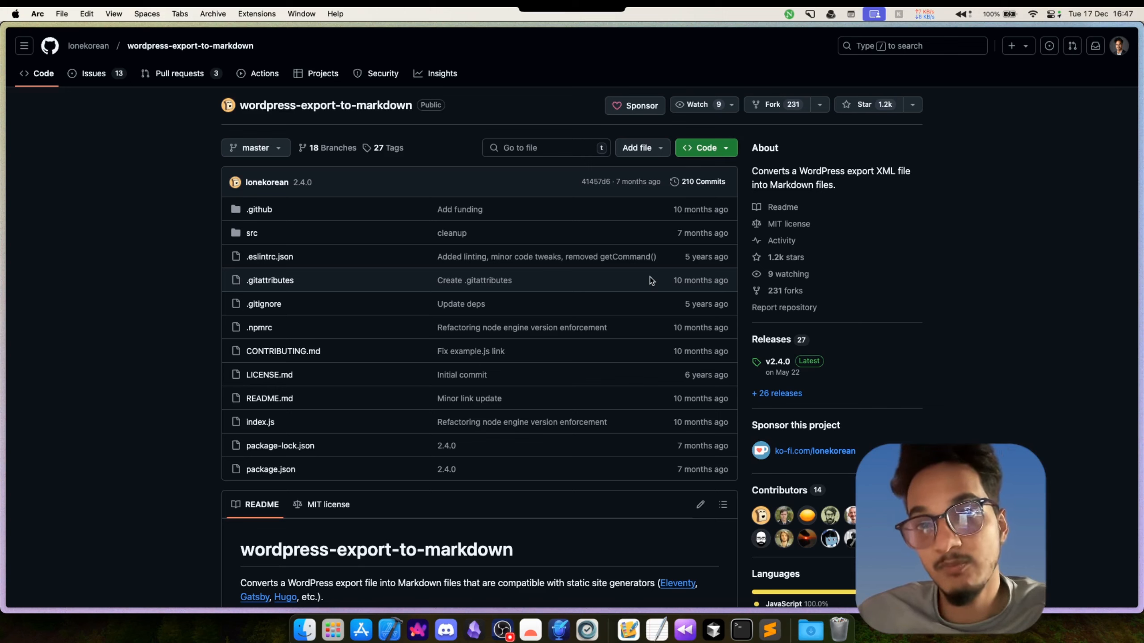
pyautogui.press('cmd+l')
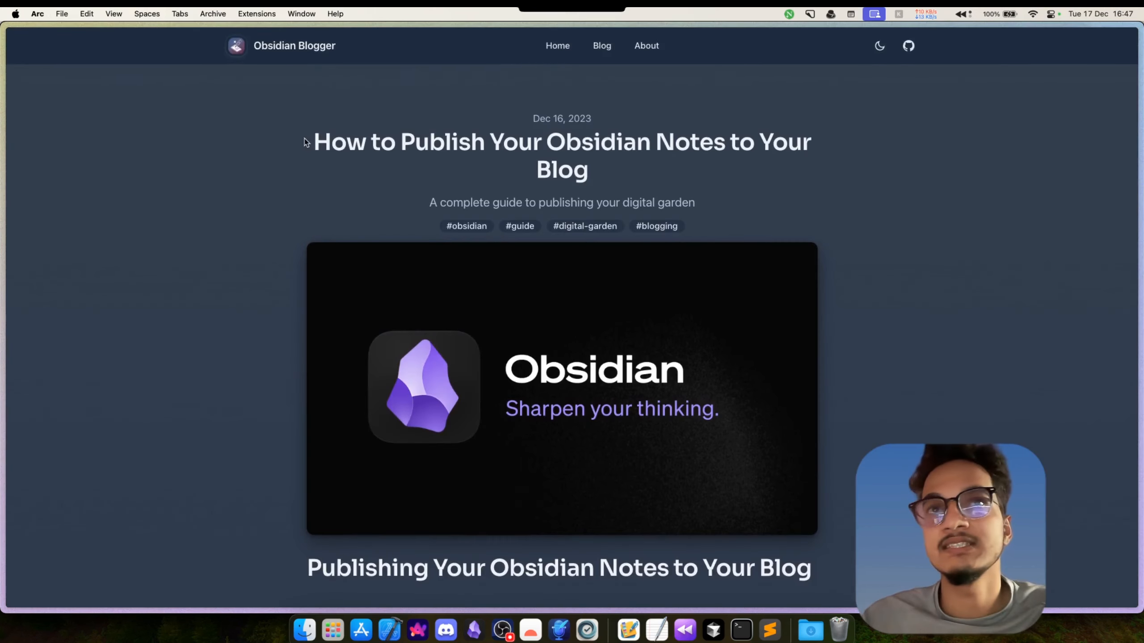
# Step: Examine the article's title, subtitle, tags and hero image, and go down to its frontmatter sections
pyautogui.moveTo(286, 143); pyautogui.dragTo(690, 183)
pyautogui.scroll(-2, 691, 186)
pyautogui.scroll(2, 691, 186)
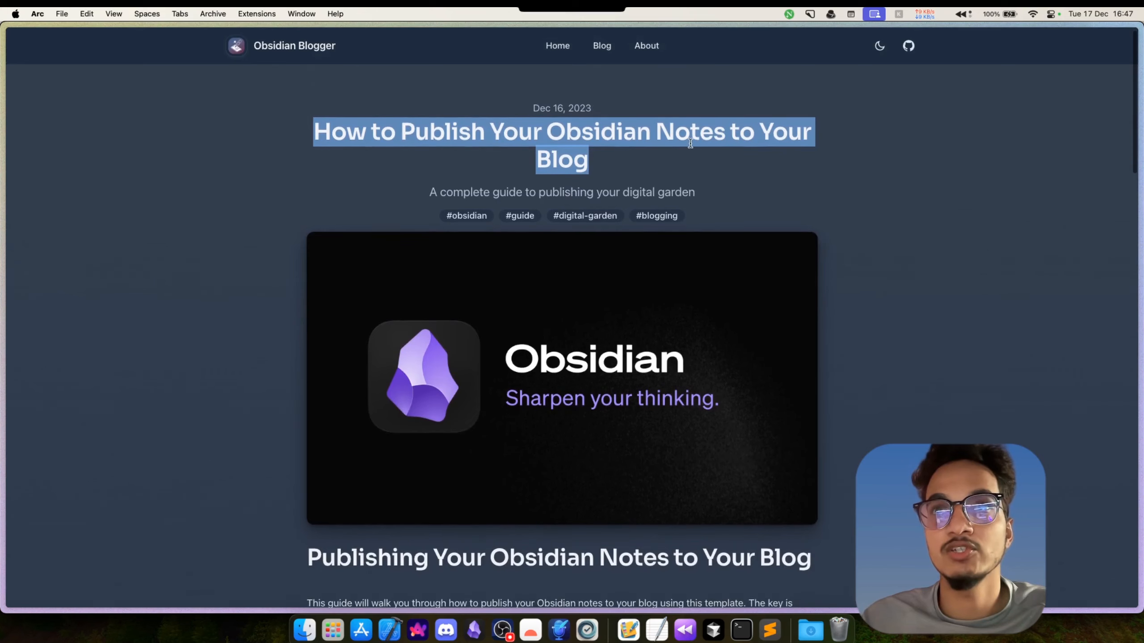
pyautogui.click(688, 144)
pyautogui.scroll(-15, 563, 178)
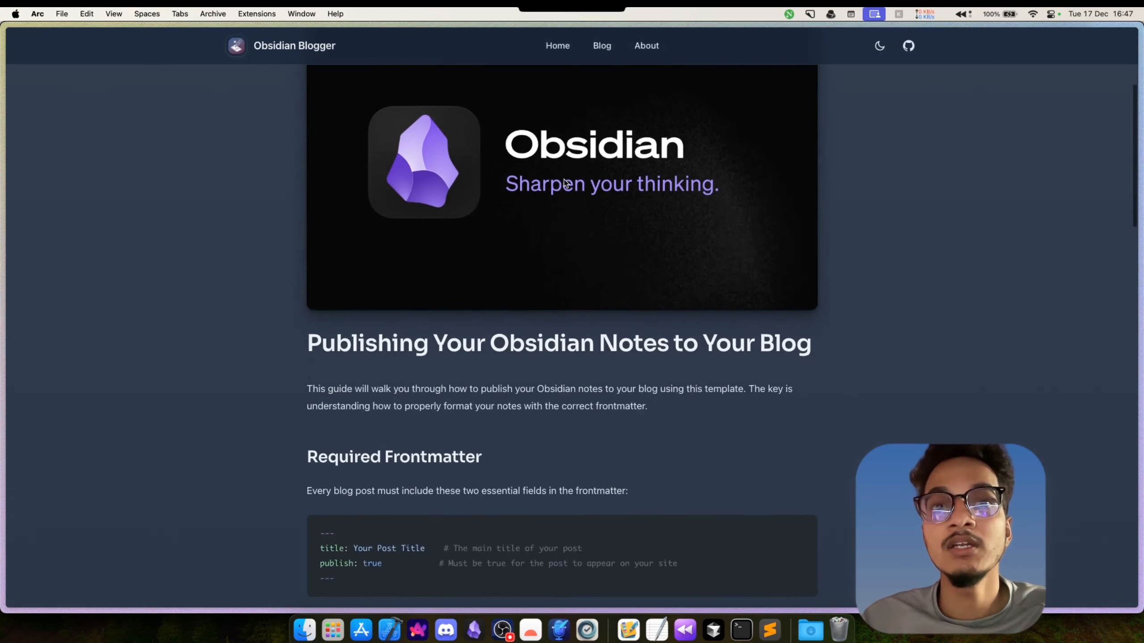
pyautogui.scroll(3, 365, 215)
pyautogui.scroll(3, 361, 269)
pyautogui.tripleClick(542, 212)
pyautogui.click(543, 218)
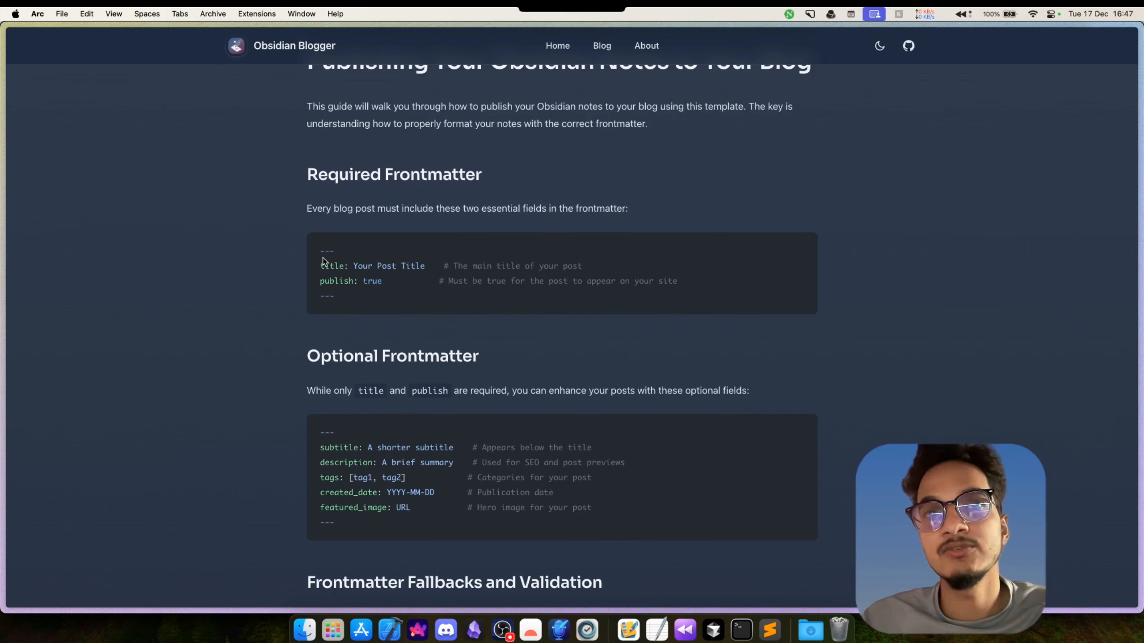
# Step: Read the Required Frontmatter example with its title and publish fields
pyautogui.moveTo(321, 252); pyautogui.dragTo(436, 304)
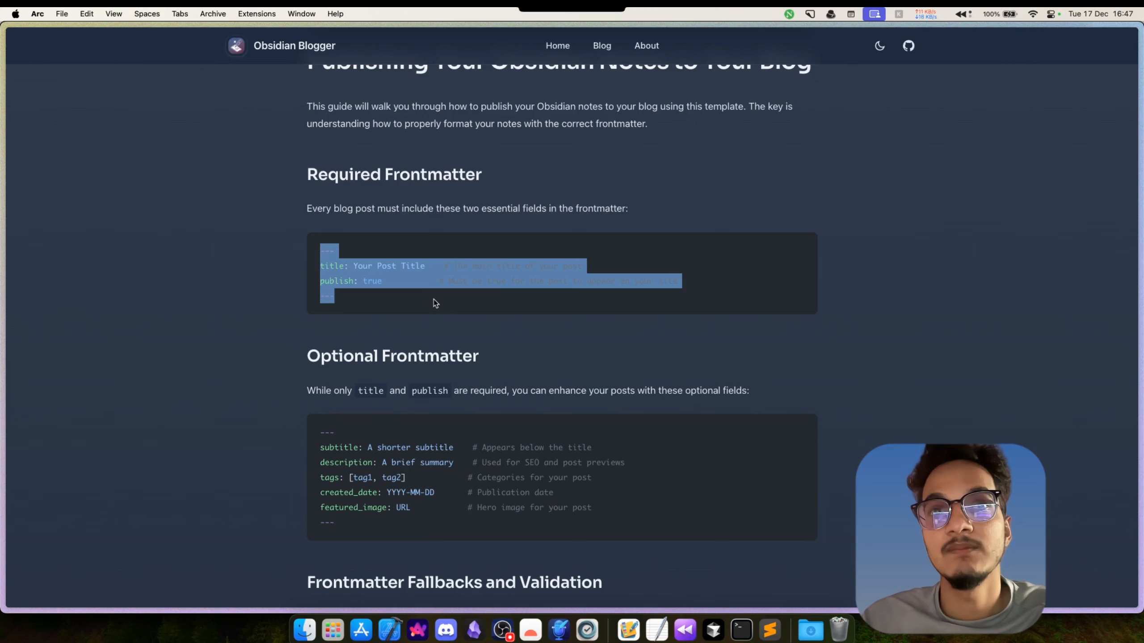
pyautogui.click(354, 229)
pyautogui.moveTo(321, 252); pyautogui.dragTo(459, 299)
pyautogui.click(458, 299)
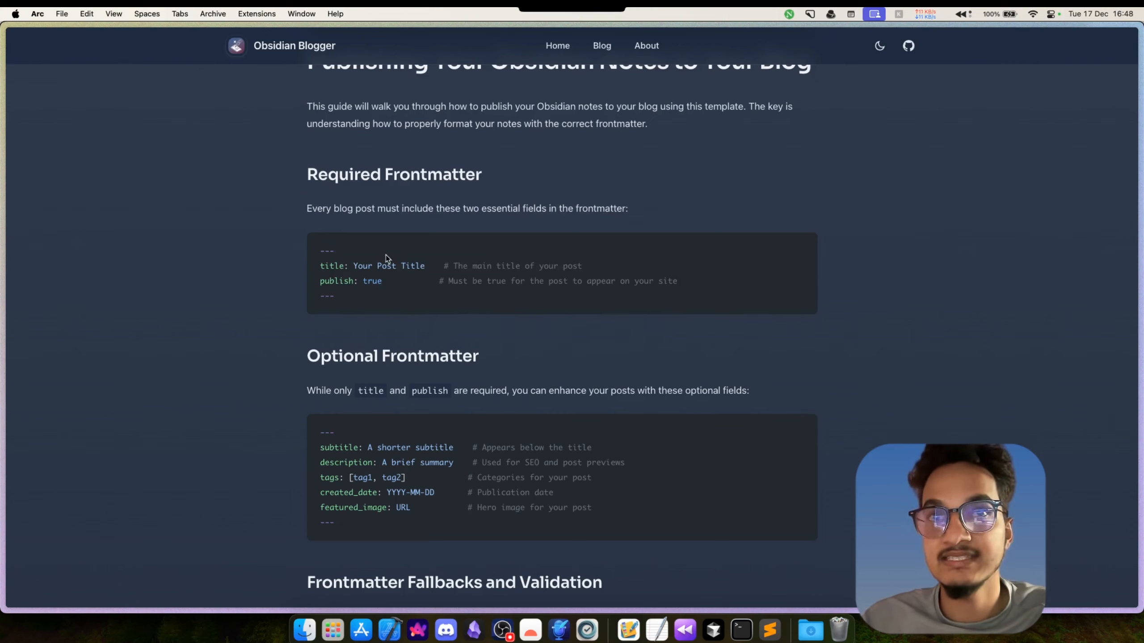
pyautogui.moveTo(329, 265); pyautogui.dragTo(351, 284)
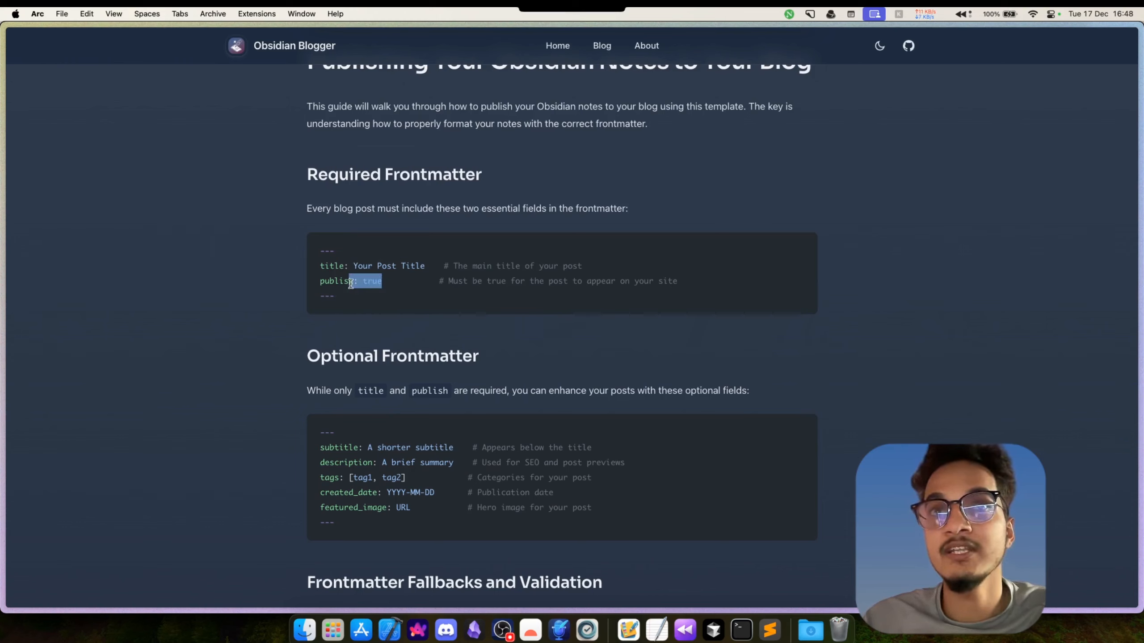
pyautogui.click(329, 298)
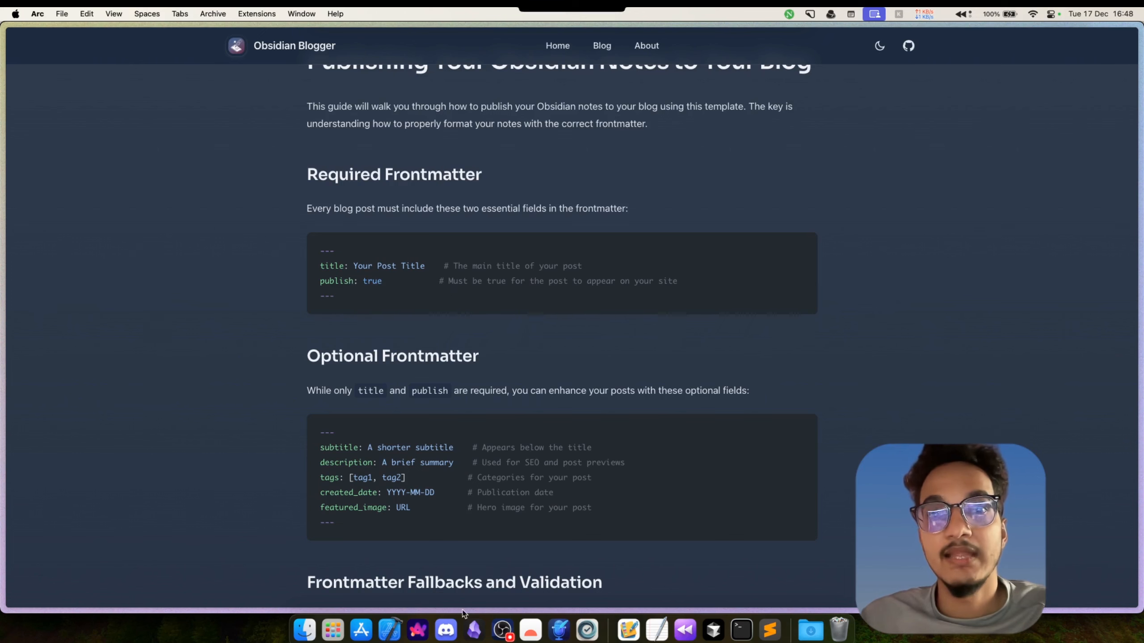
# Step: Switch to Obsidian and open the Resources Test folder from Downloads as a vault
pyautogui.click(474, 629)
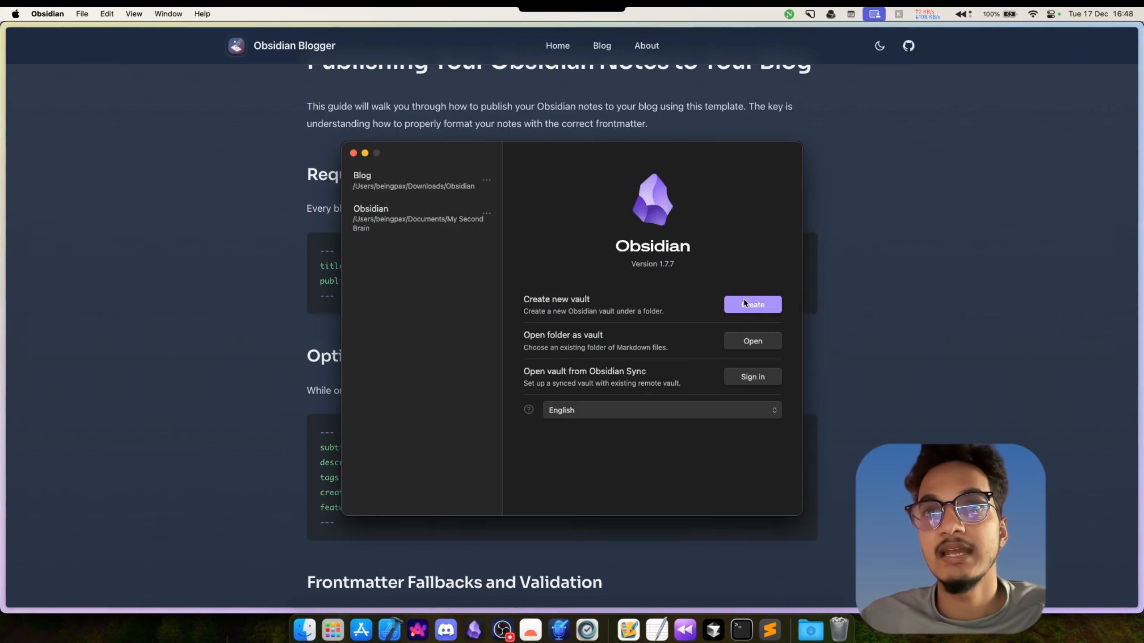
pyautogui.click(749, 346)
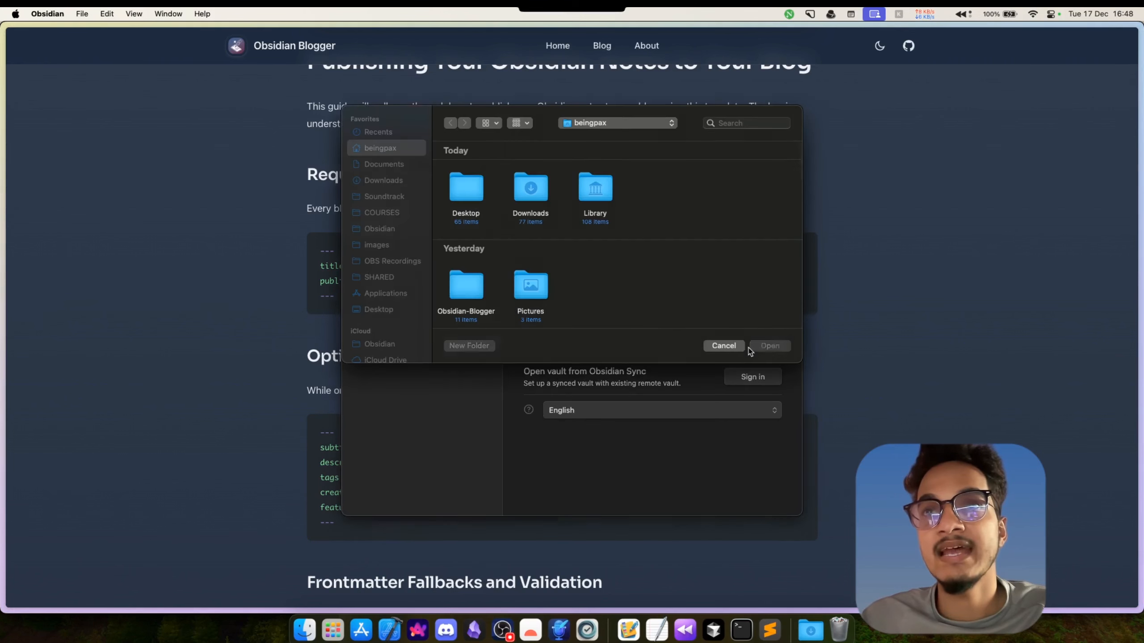
pyautogui.click(402, 182)
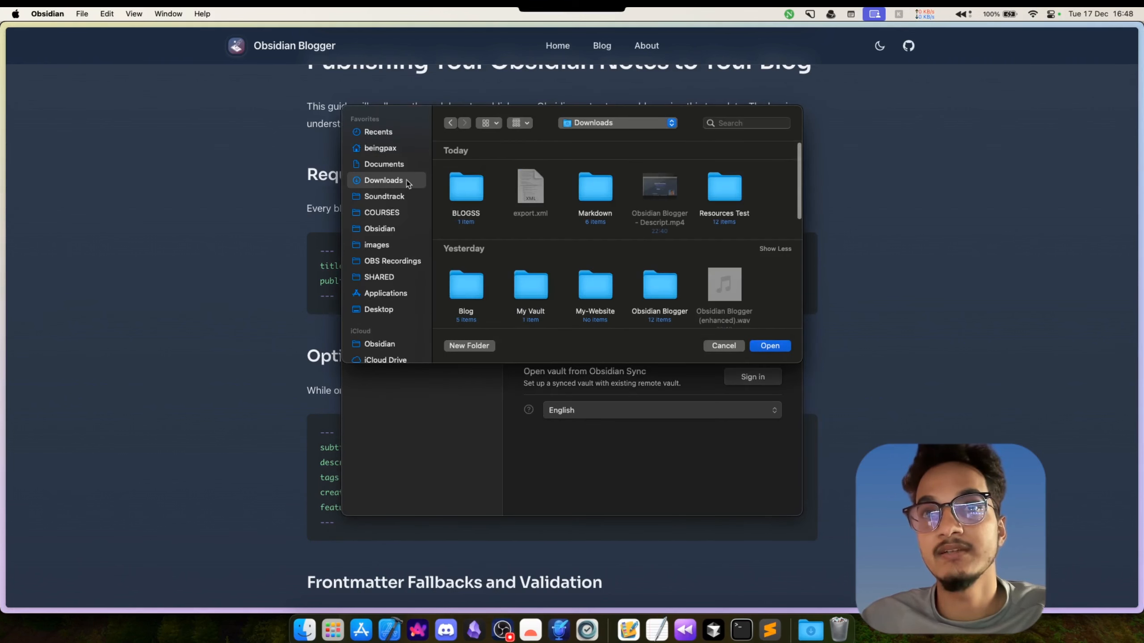
pyautogui.doubleClick(725, 186)
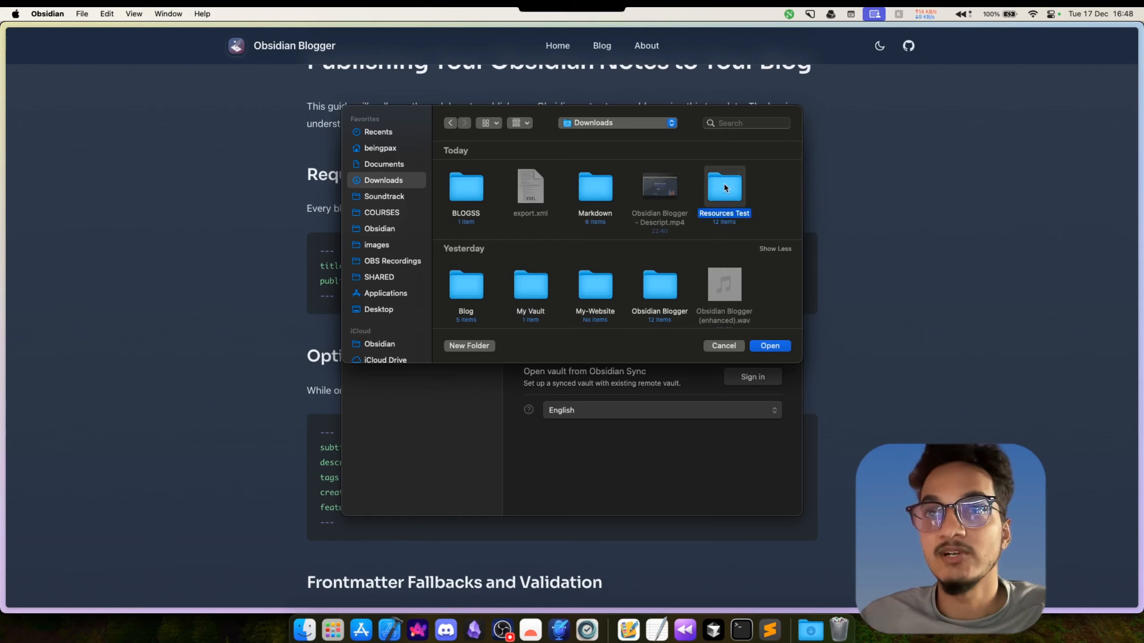
pyautogui.click(770, 345)
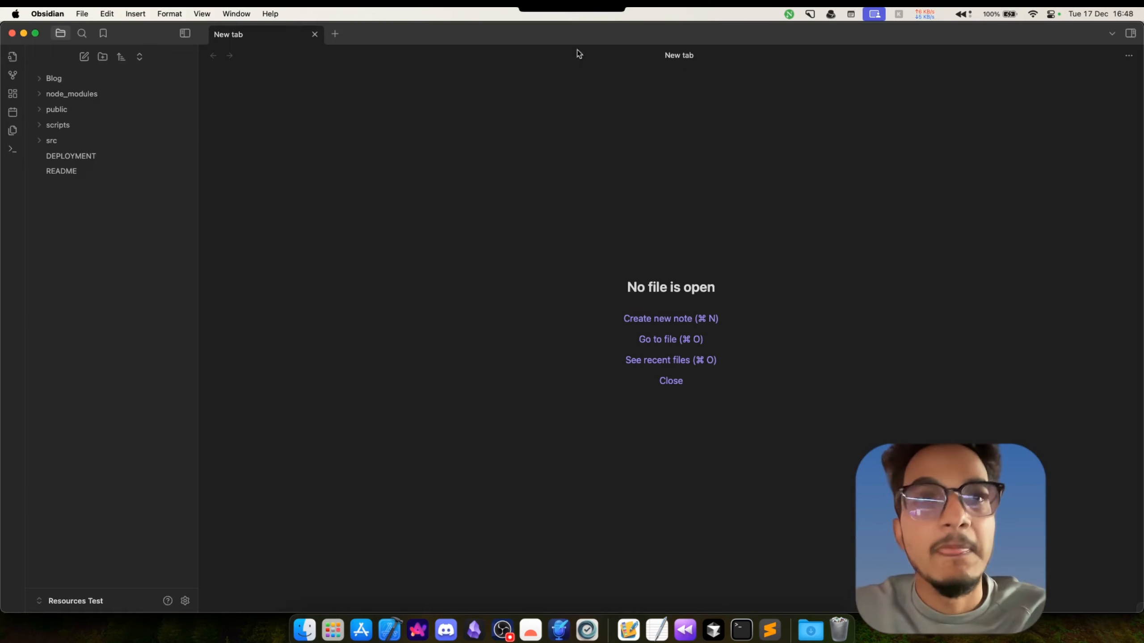
# Step: Look through the notes in the Blog folder and open how-to-trade-in-stocks-book-summary to view its properties
pyautogui.click(41, 79)
pyautogui.scroll(-2, 146, 318)
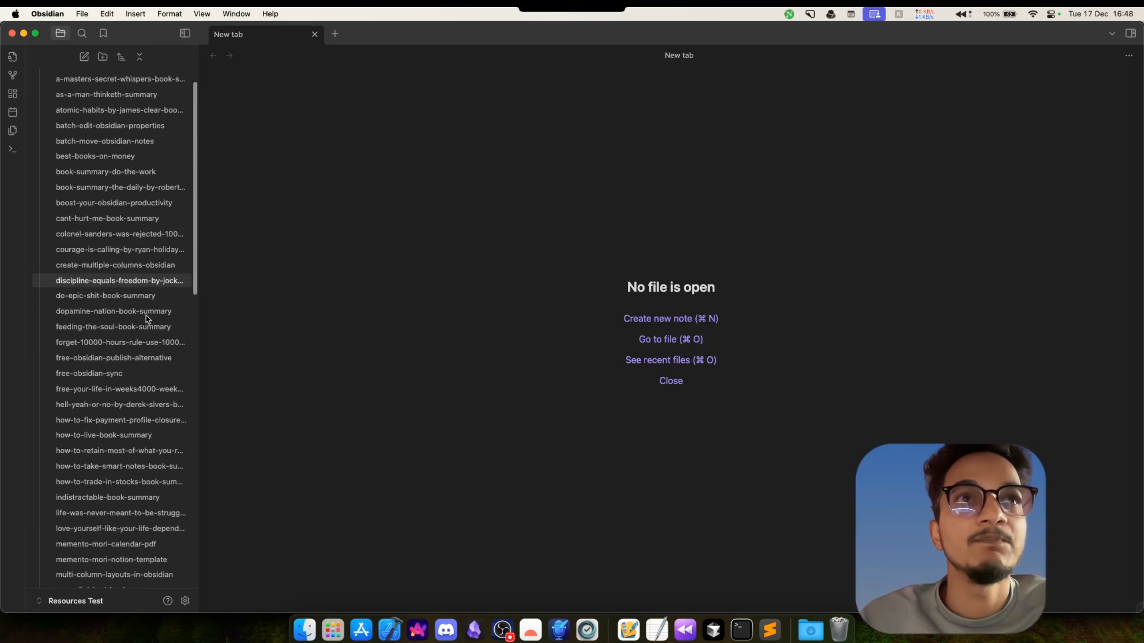
pyautogui.scroll(2, 90, 180)
pyautogui.click(41, 80)
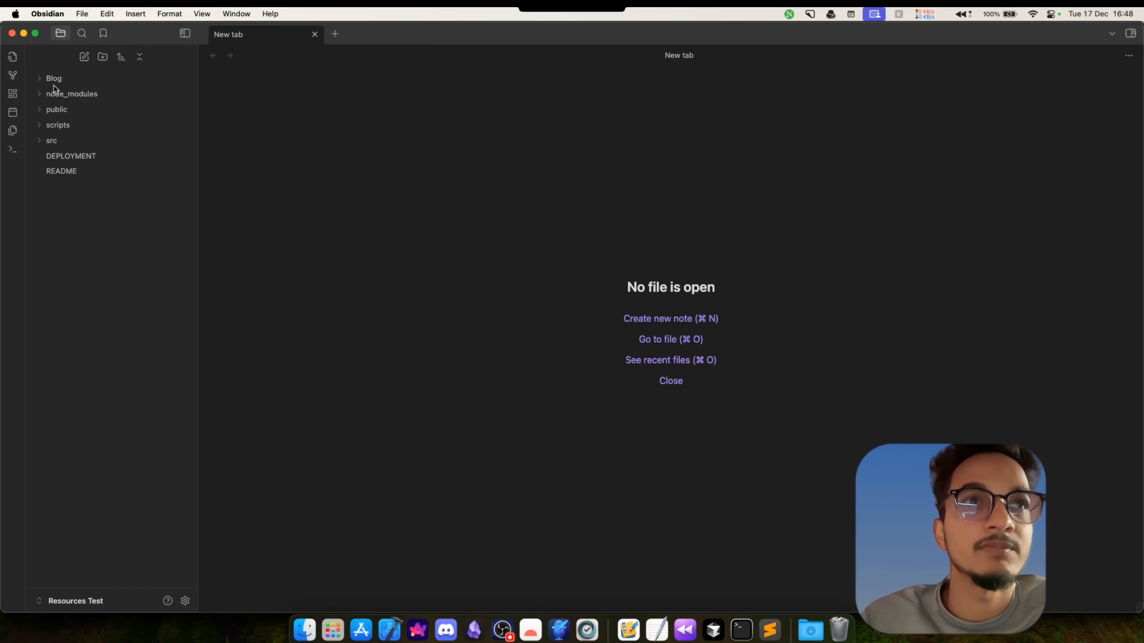
pyautogui.click(40, 79)
pyautogui.click(39, 80)
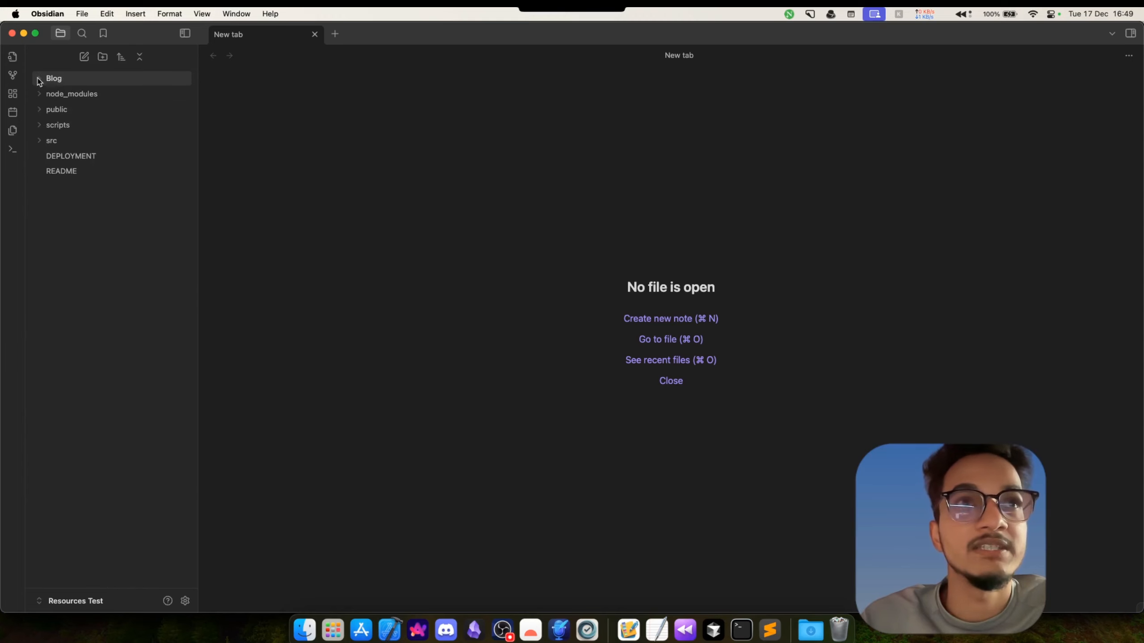
pyautogui.click(39, 80)
pyautogui.scroll(-20, 43, 338)
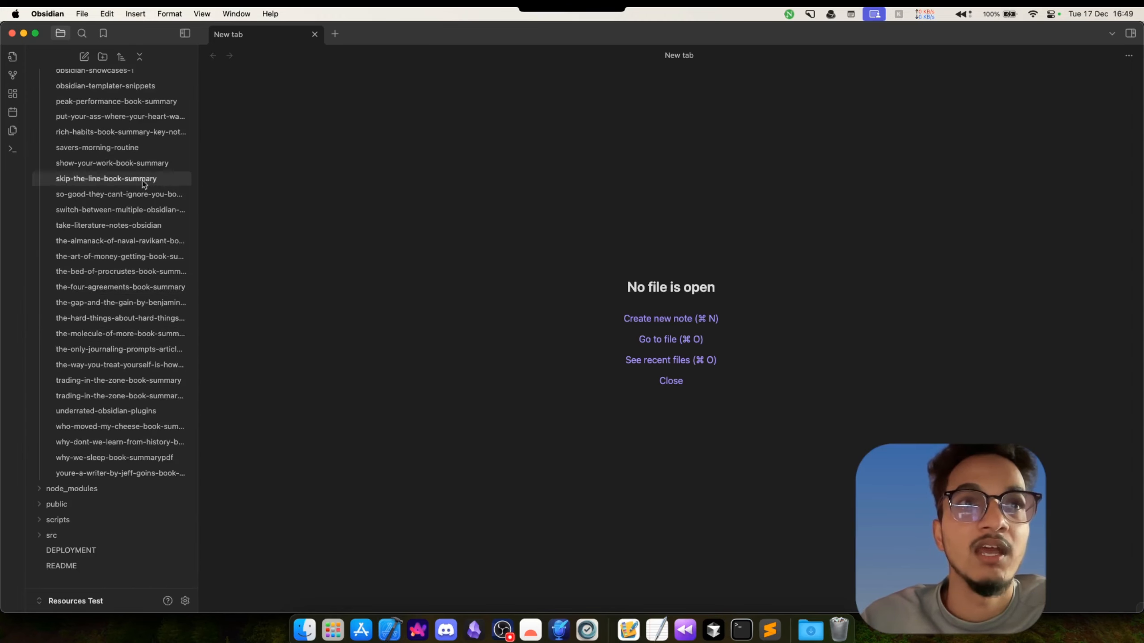
pyautogui.scroll(8, 152, 198)
pyautogui.scroll(8, 152, 199)
pyautogui.click(113, 505)
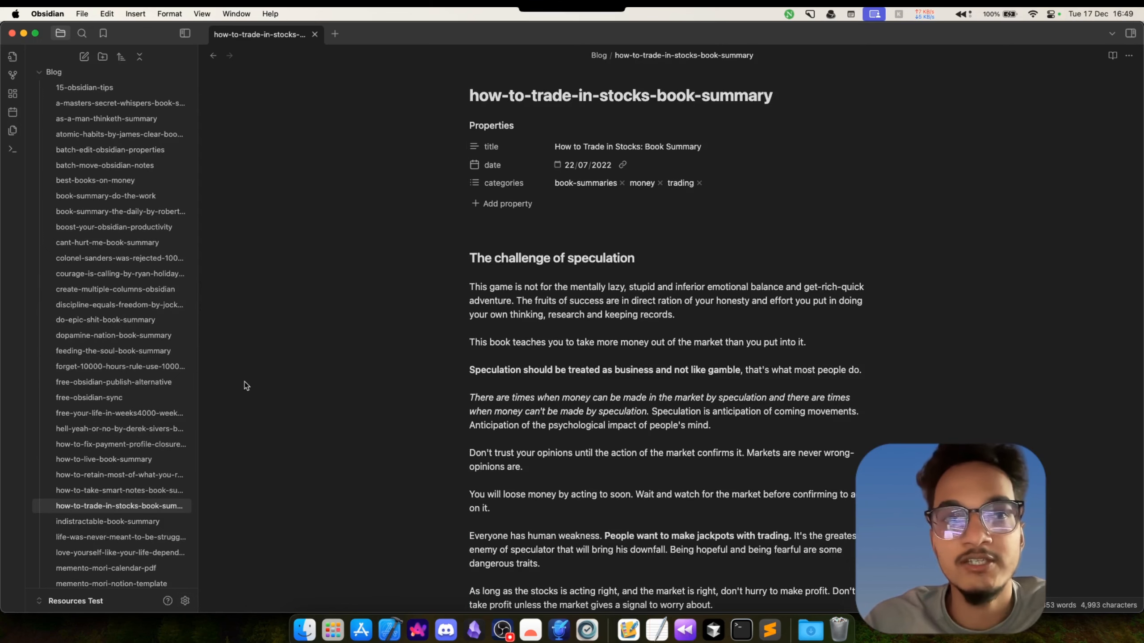
# Step: Turn on community plugins for the vault and open the community plugin catalogue
pyautogui.click(185, 601)
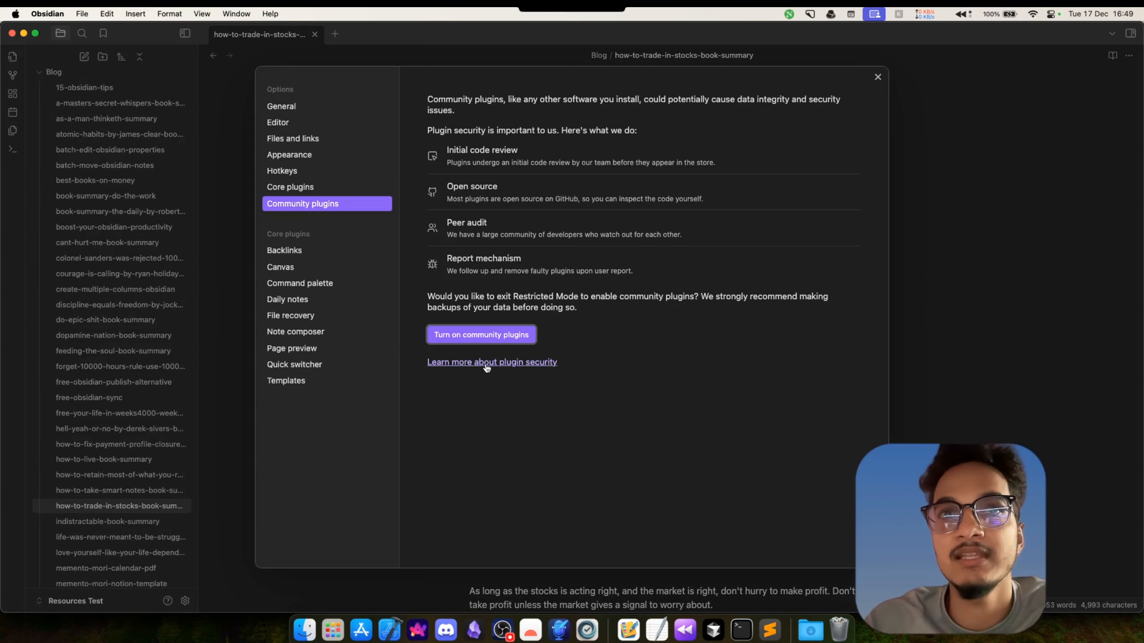
pyautogui.click(512, 345)
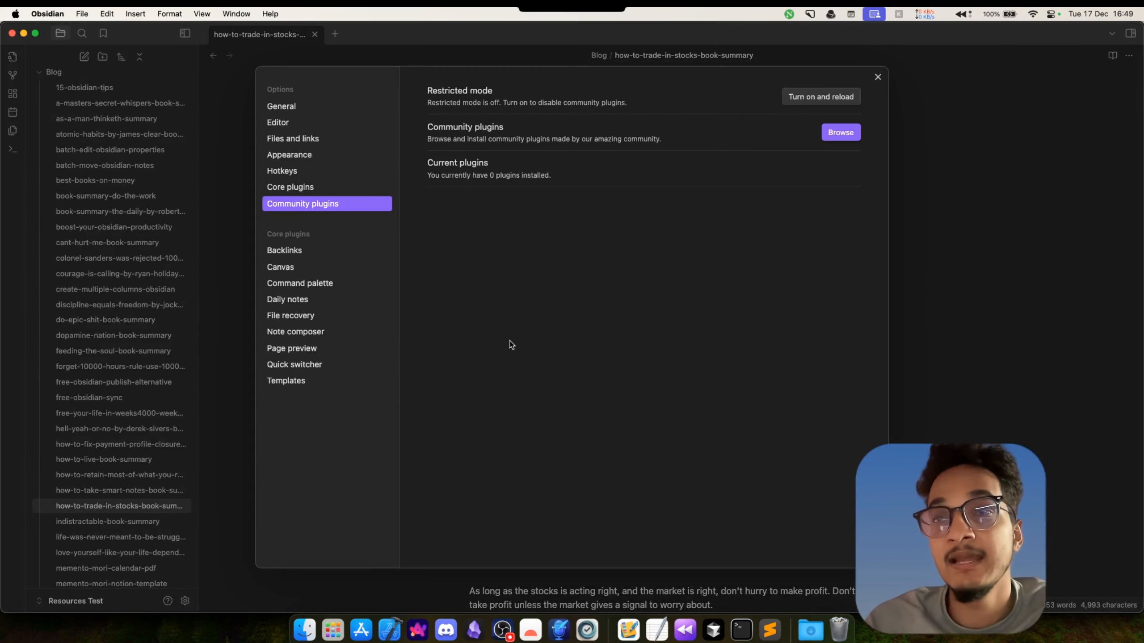
pyautogui.click(840, 133)
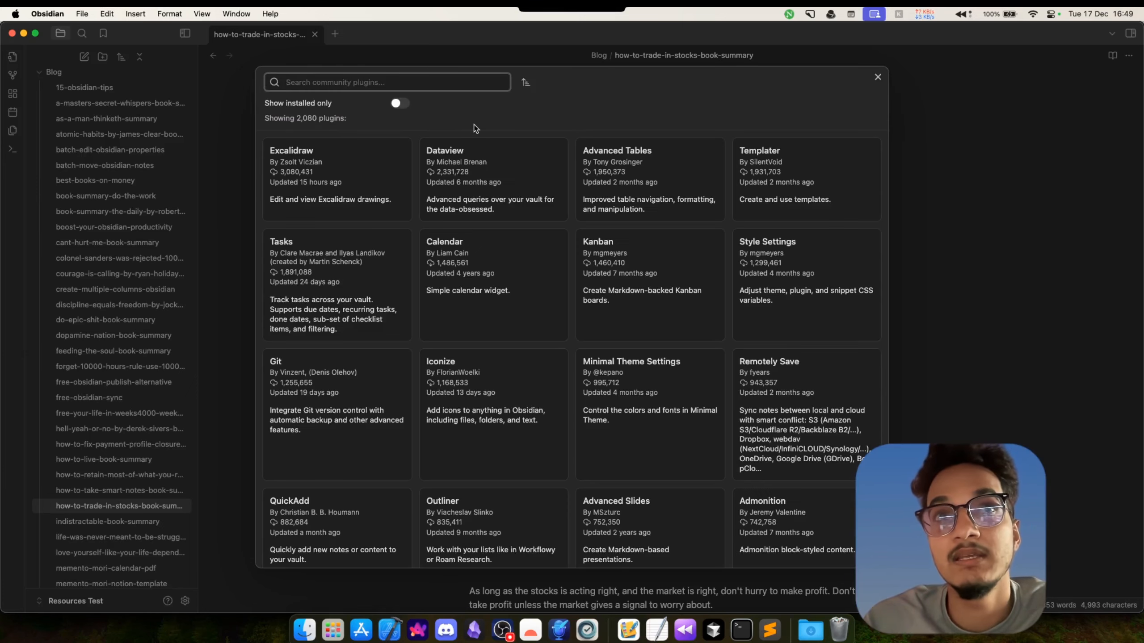
# Step: Search the community plugins for "project" and "database", viewing the Projects and DB Folder plugin pages
pyautogui.write('pr')
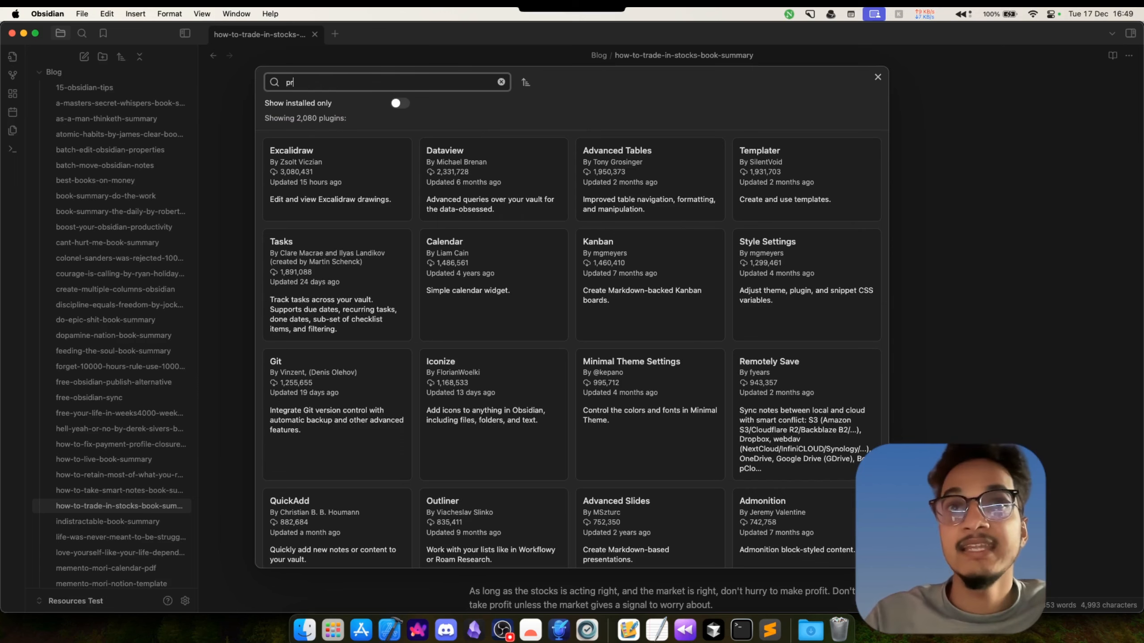
pyautogui.write('oject')
pyautogui.click(329, 190)
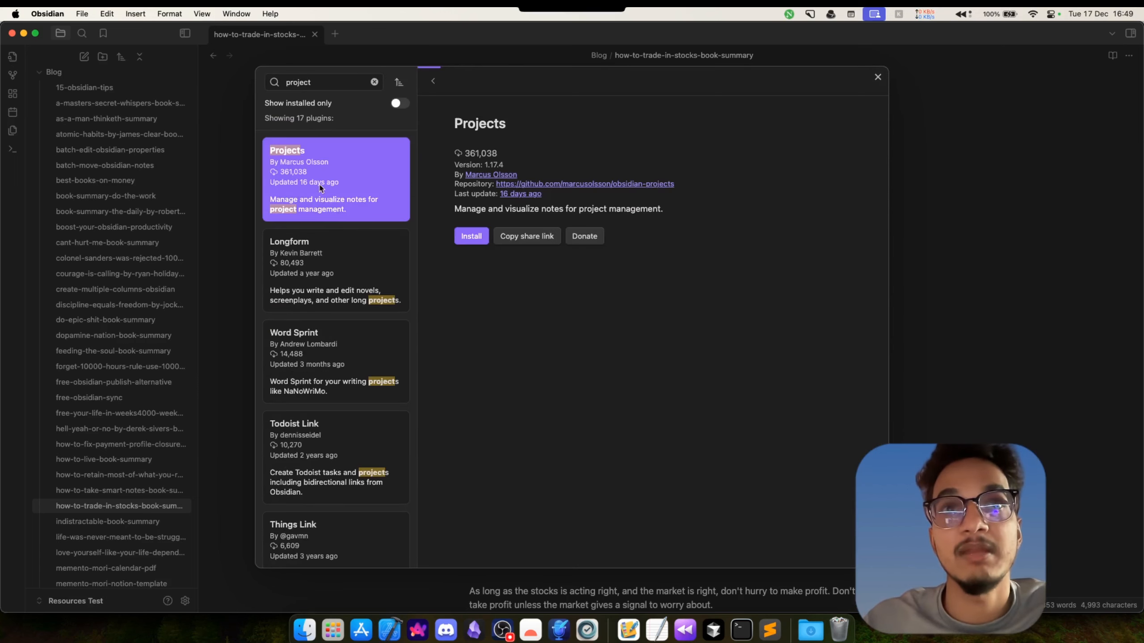
pyautogui.click(374, 82)
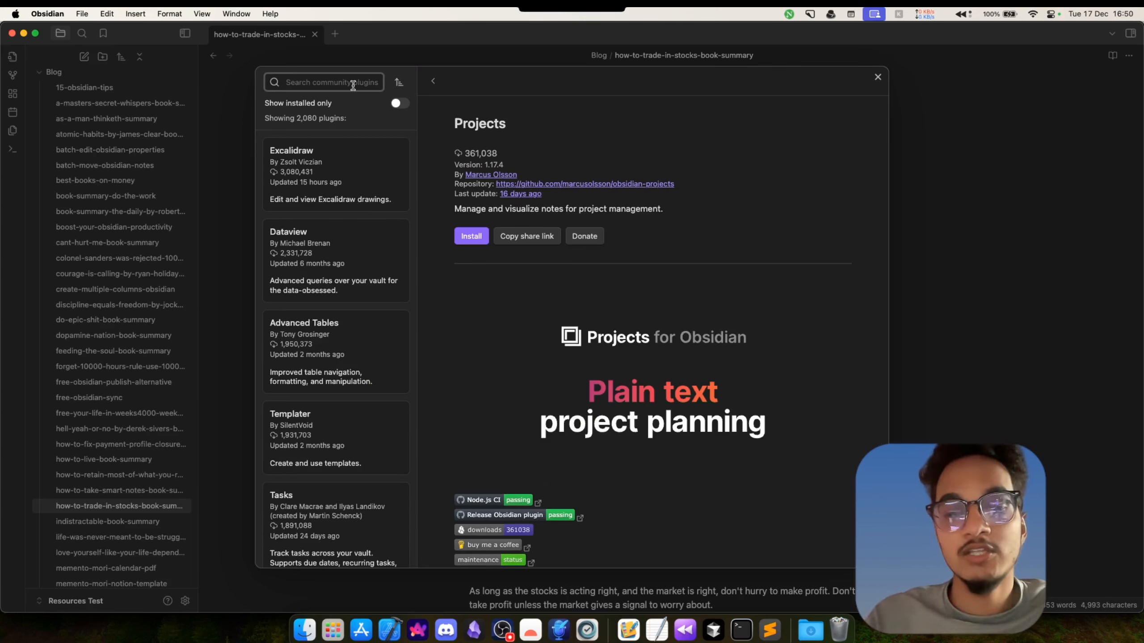
pyautogui.write('database')
pyautogui.click(324, 153)
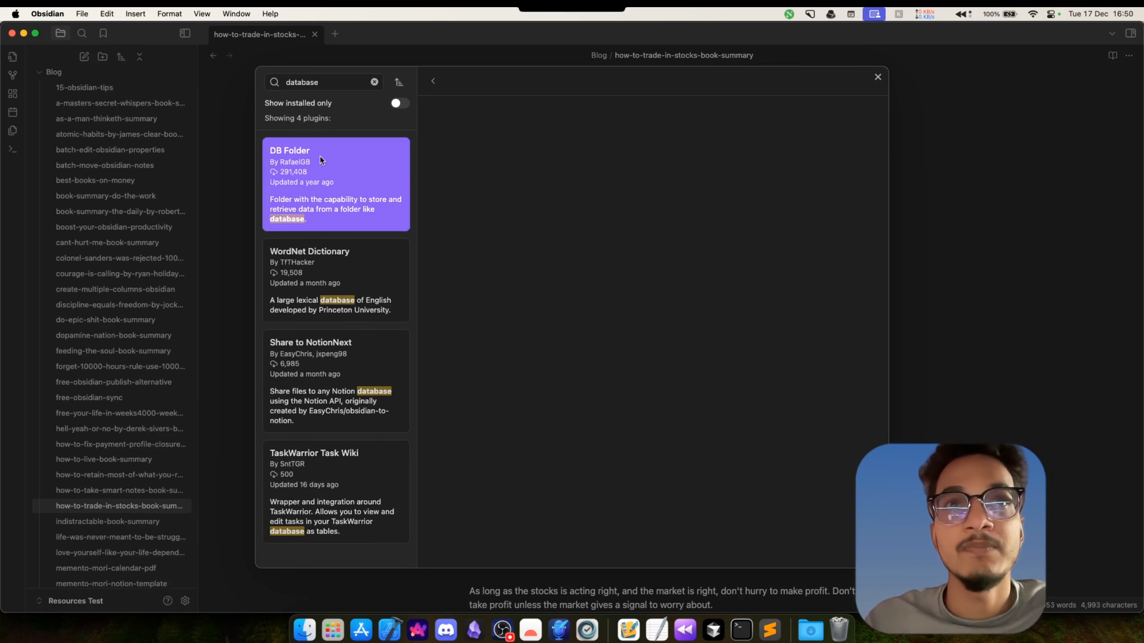
# Step: Find the Projects plugin with the search term "project", install and enable it, view its options and close the settings
pyautogui.click(374, 82)
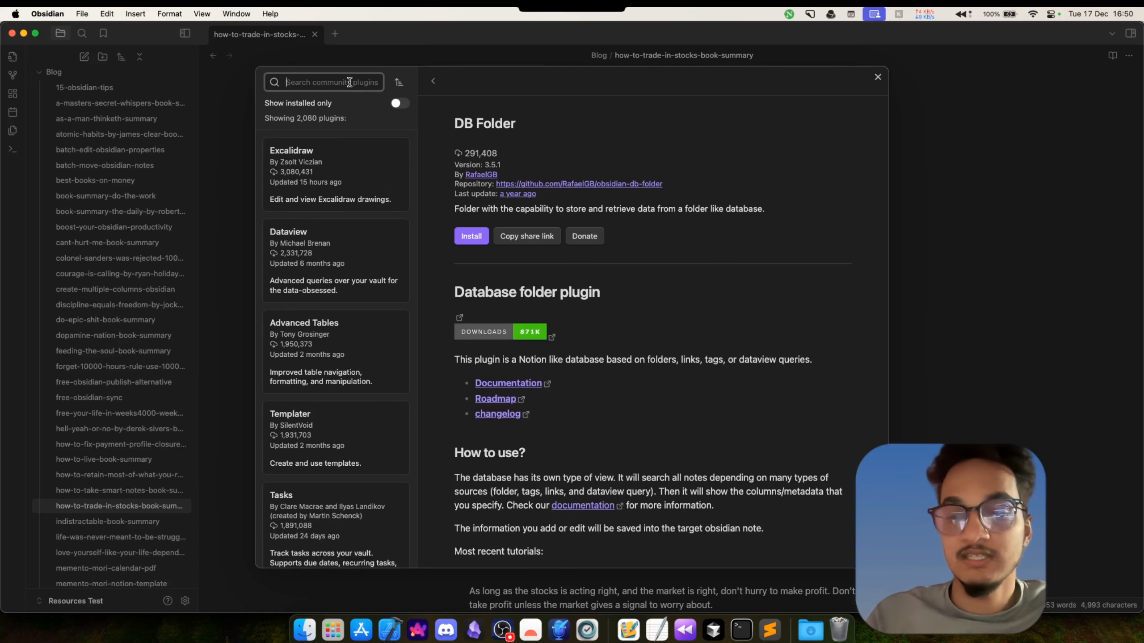
pyautogui.write('project')
pyautogui.click(324, 153)
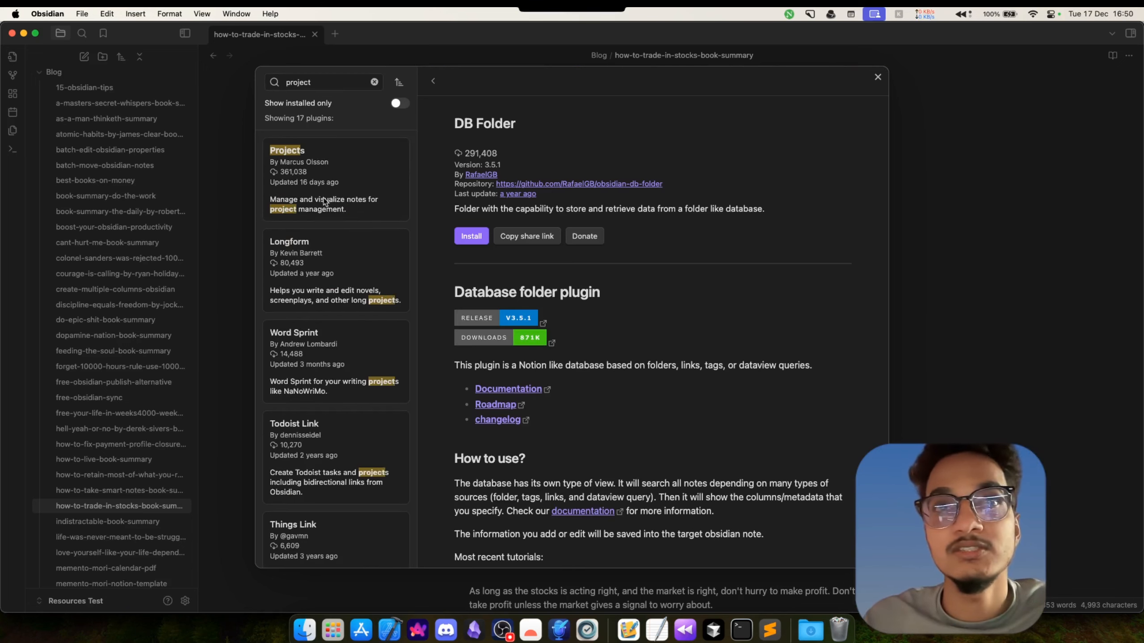
pyautogui.click(471, 243)
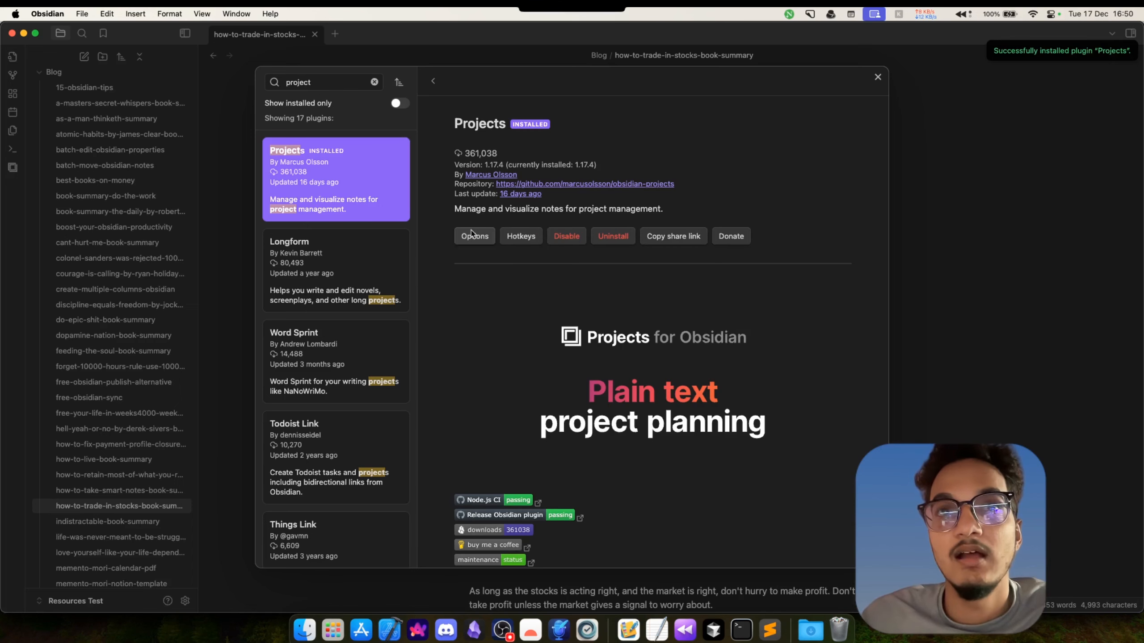
pyautogui.click(474, 237)
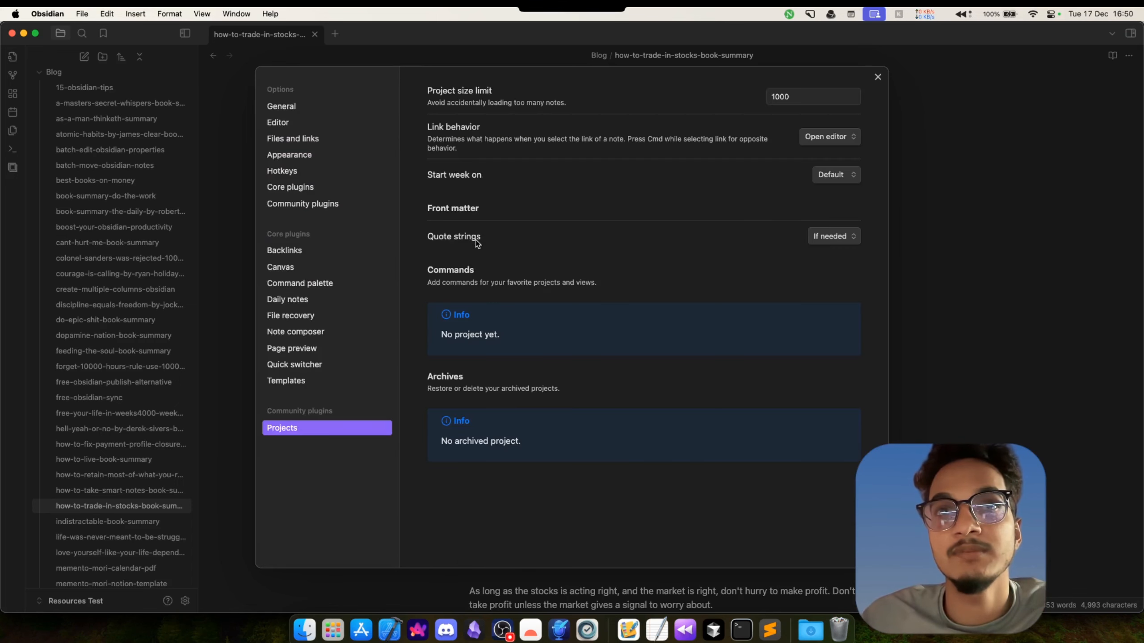
pyautogui.click(968, 264)
# Step: Start a new project in the Projects plugin, name it My Blog and set it as the default
pyautogui.click(12, 167)
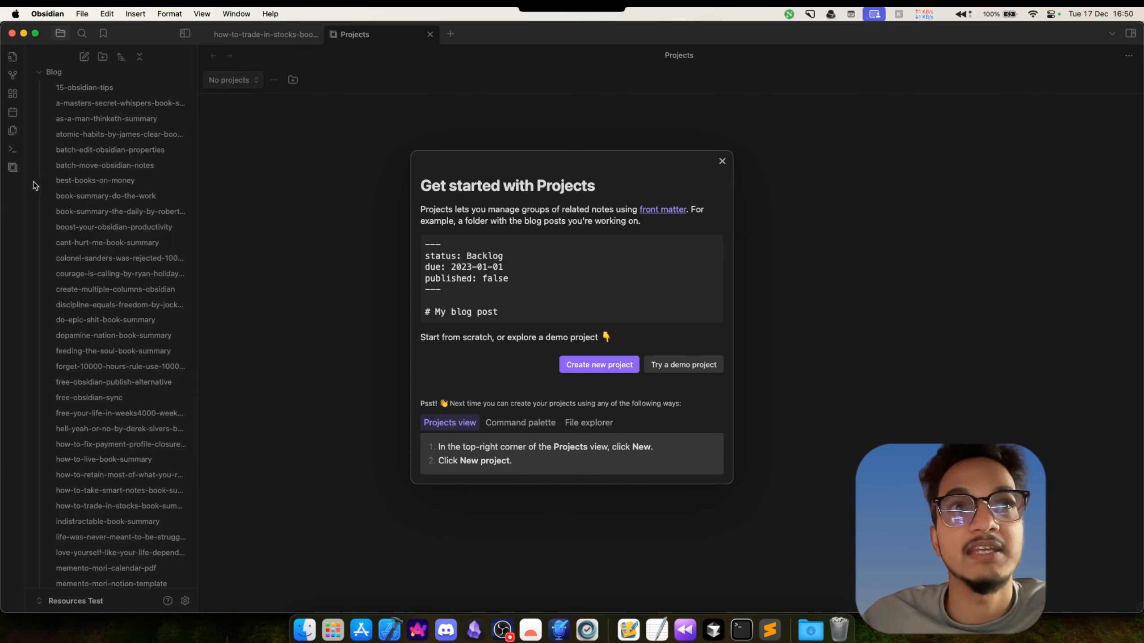
pyautogui.click(625, 366)
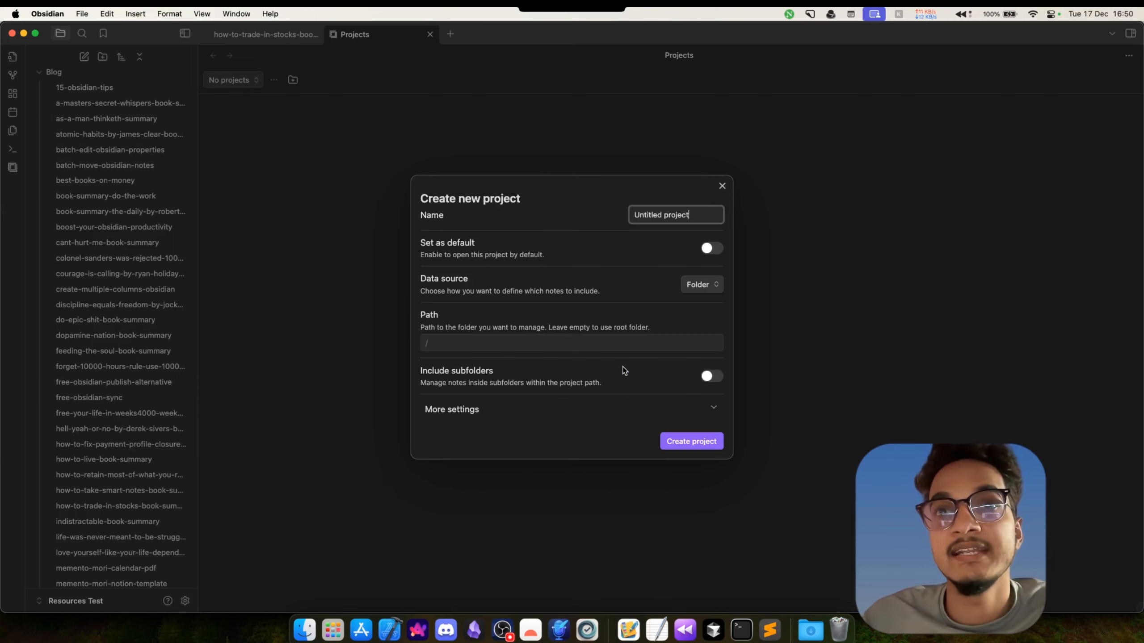
pyautogui.tripleClick(700, 212)
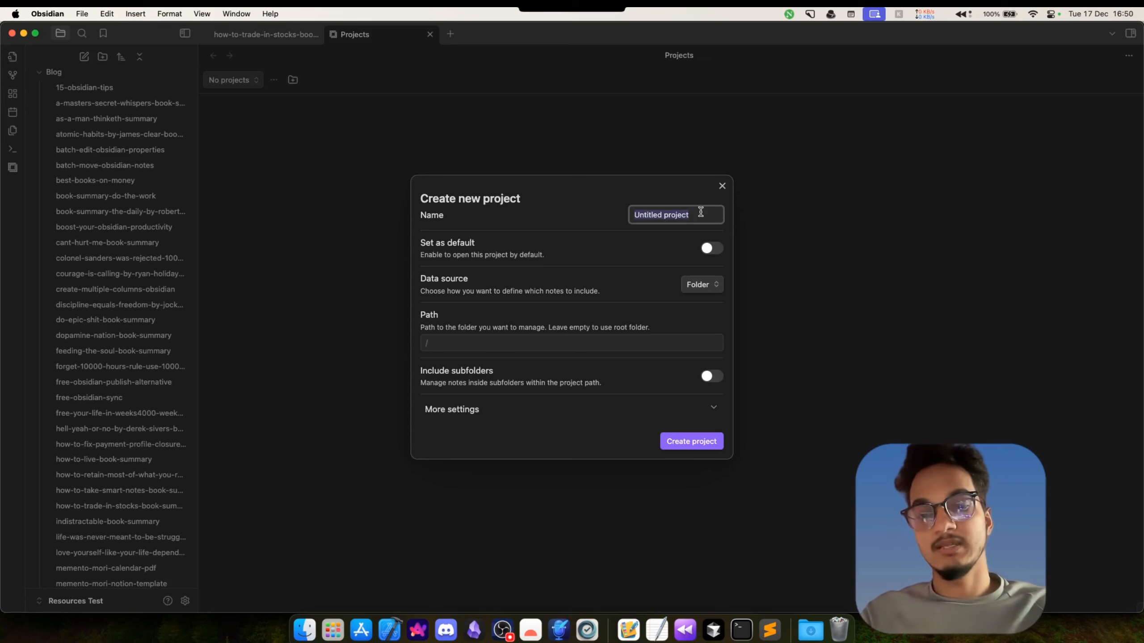
pyautogui.write('My BLog')
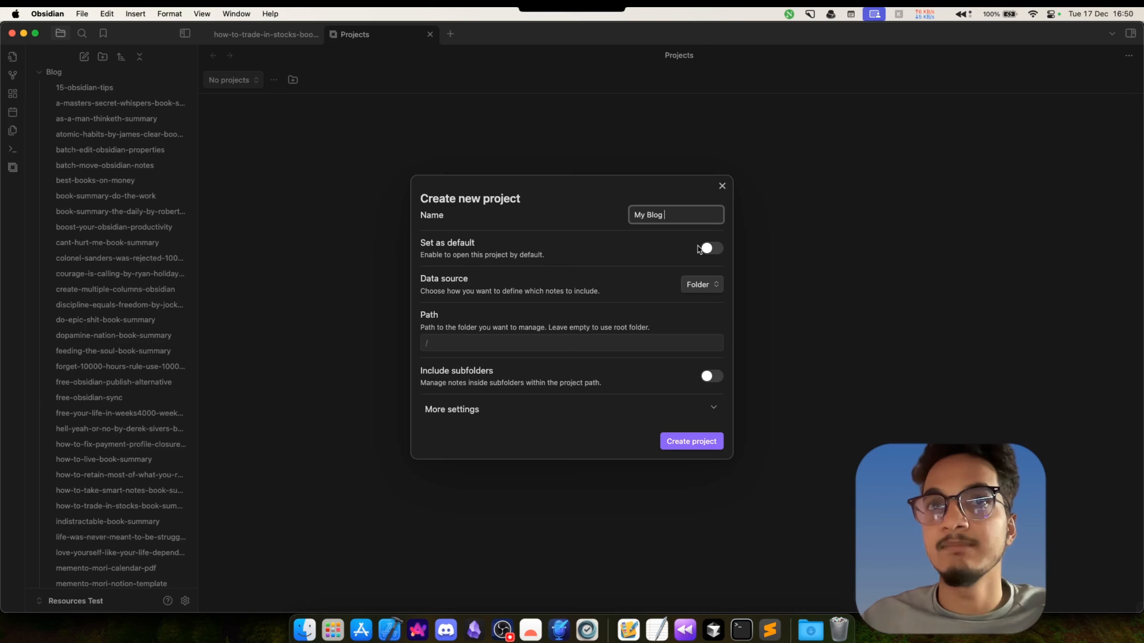
pyautogui.click(700, 249)
# Step: Set the project's path to the vault's Blog folder and create the project
pyautogui.click(646, 343)
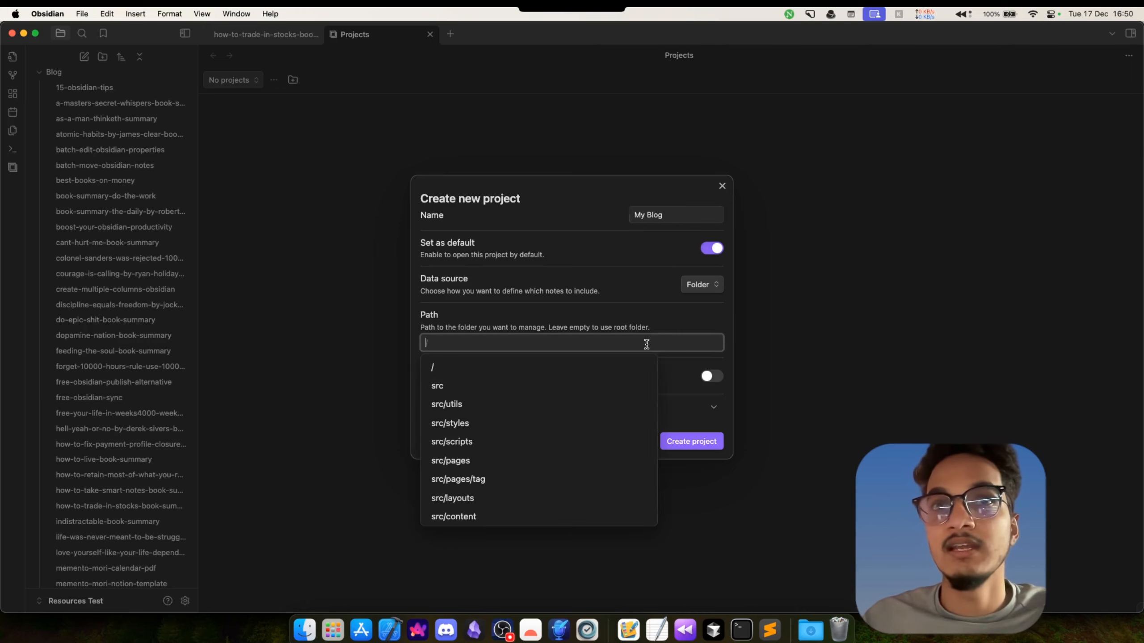
pyautogui.write('/blo')
pyautogui.press('BackSpace')
pyautogui.press('BackSpace')
pyautogui.press('BackSpace')
pyautogui.press('BackSpace')
pyautogui.write('blog')
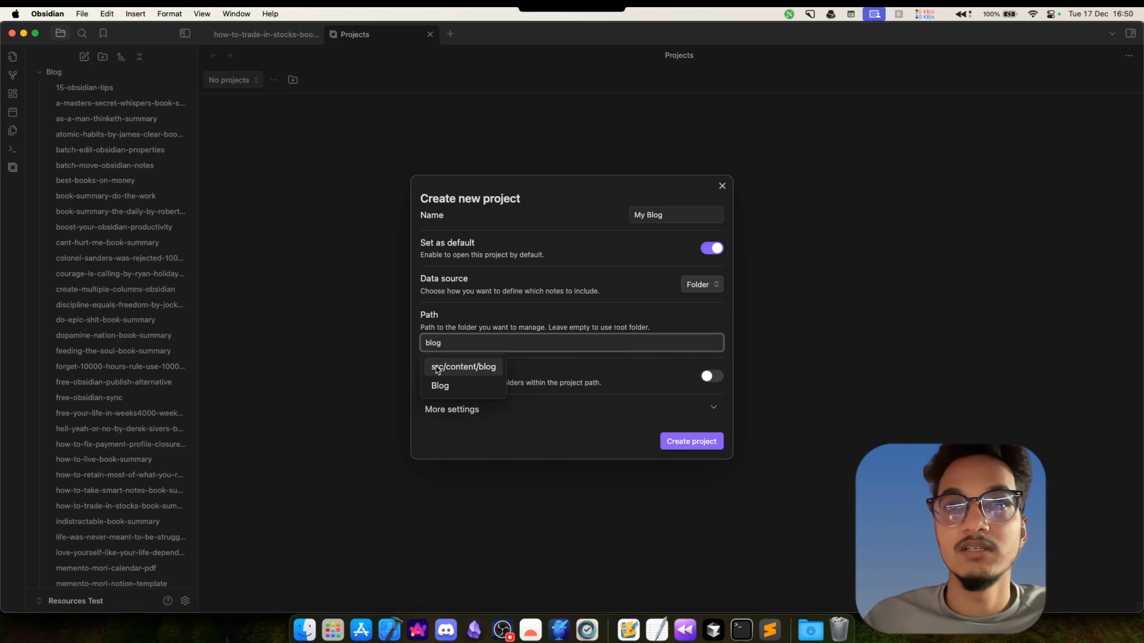
pyautogui.click(440, 385)
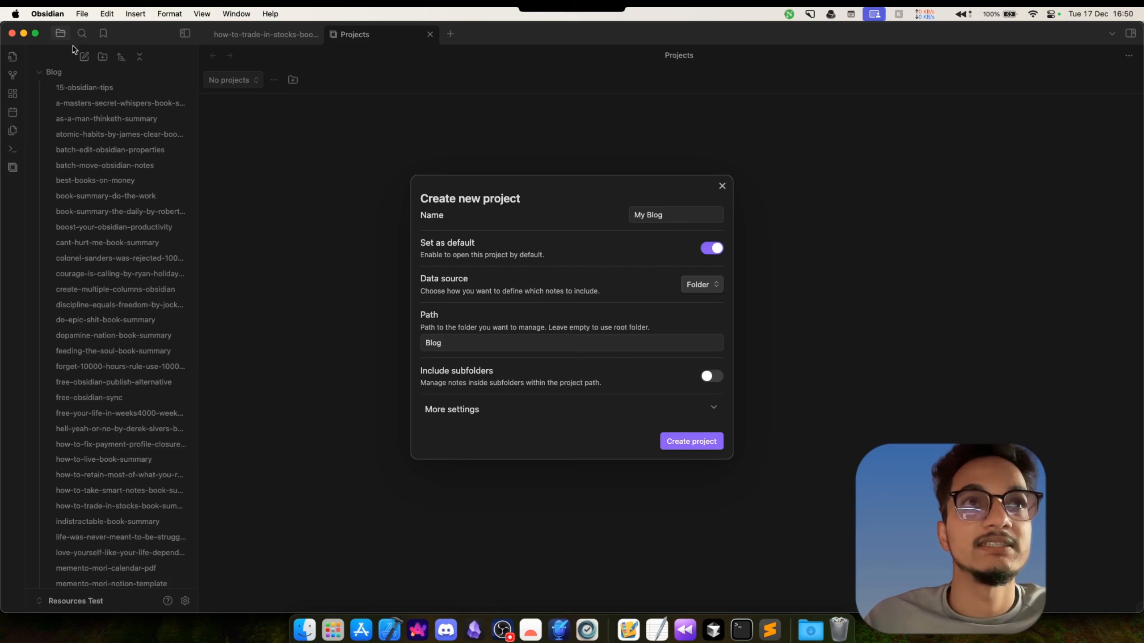
pyautogui.click(713, 413)
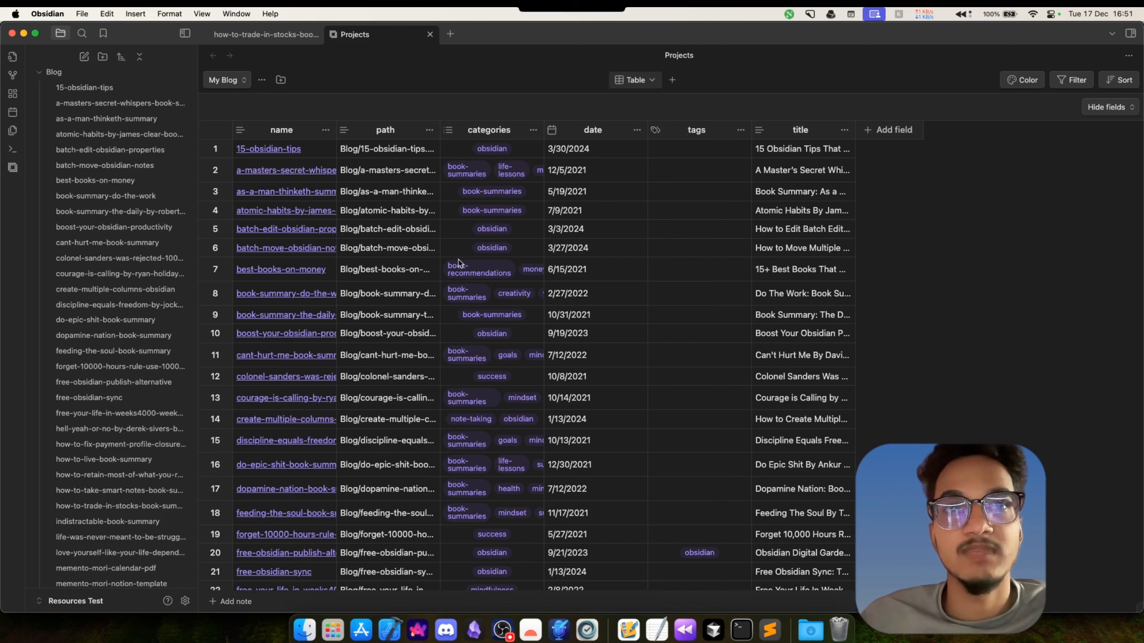
# Step: Switch to Finder and select the Resources Test folder in Downloads
pyautogui.click(305, 630)
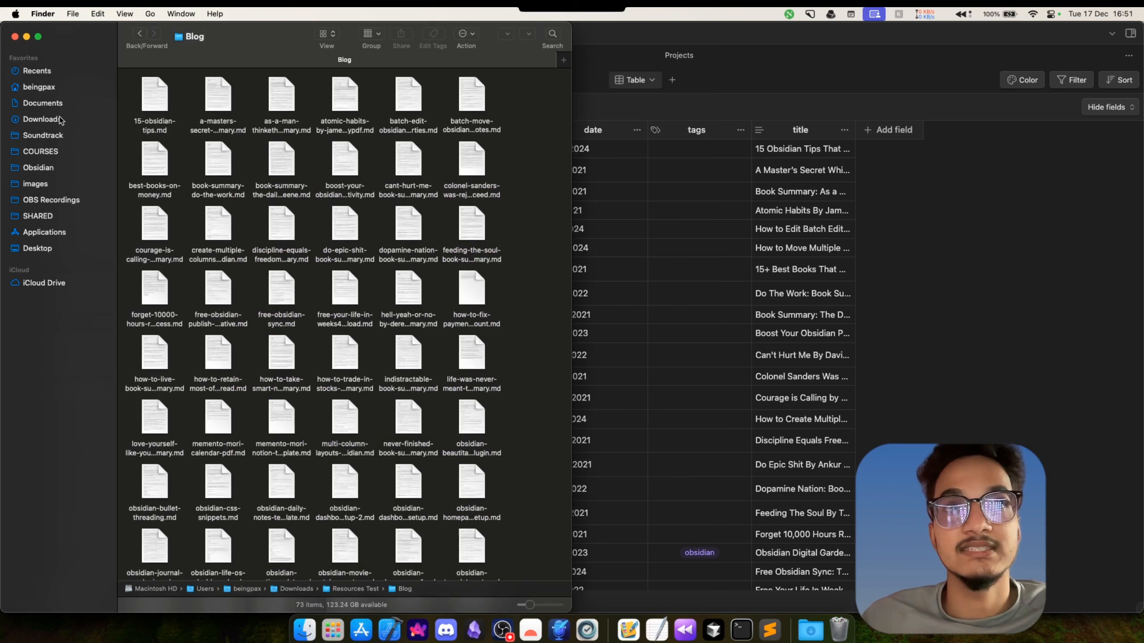
pyautogui.click(56, 136)
pyautogui.click(62, 122)
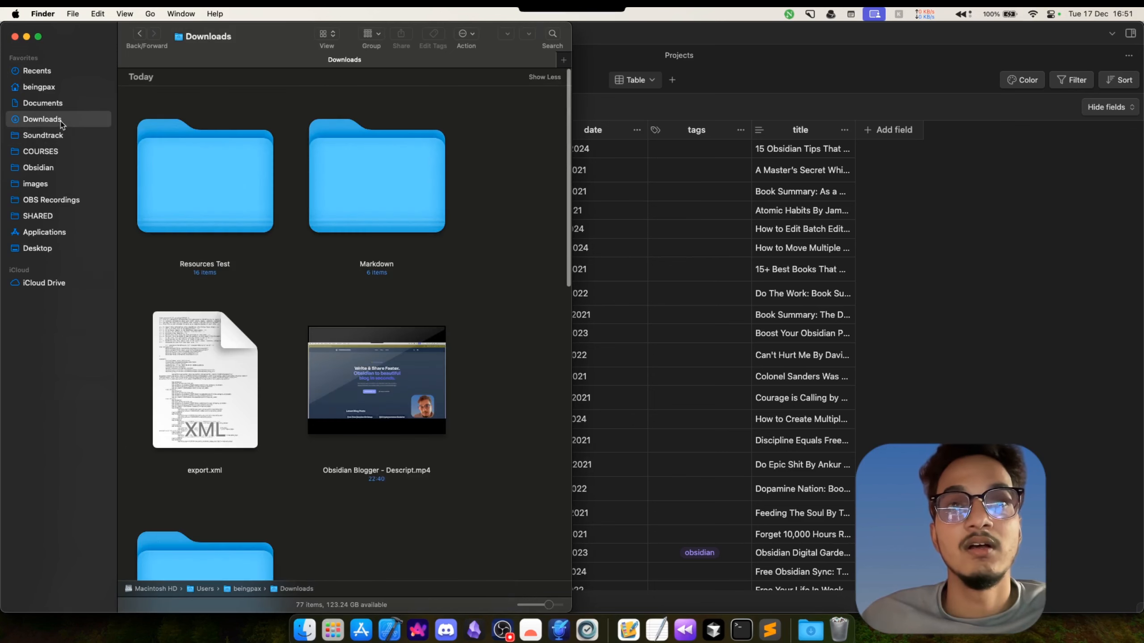
pyautogui.doubleClick(234, 188)
pyautogui.click(139, 34)
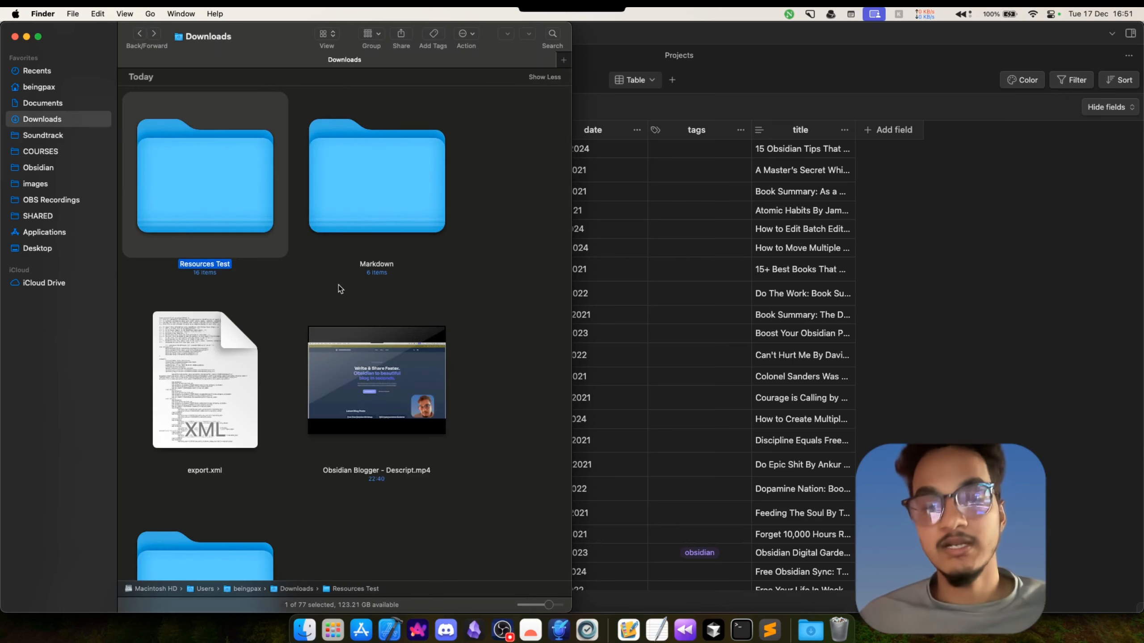
# Step: Switch to Terminal and change the working directory to the Resources Test folder in Downloads
pyautogui.press('super+space')
pyautogui.write('ter')
pyautogui.press('Return')
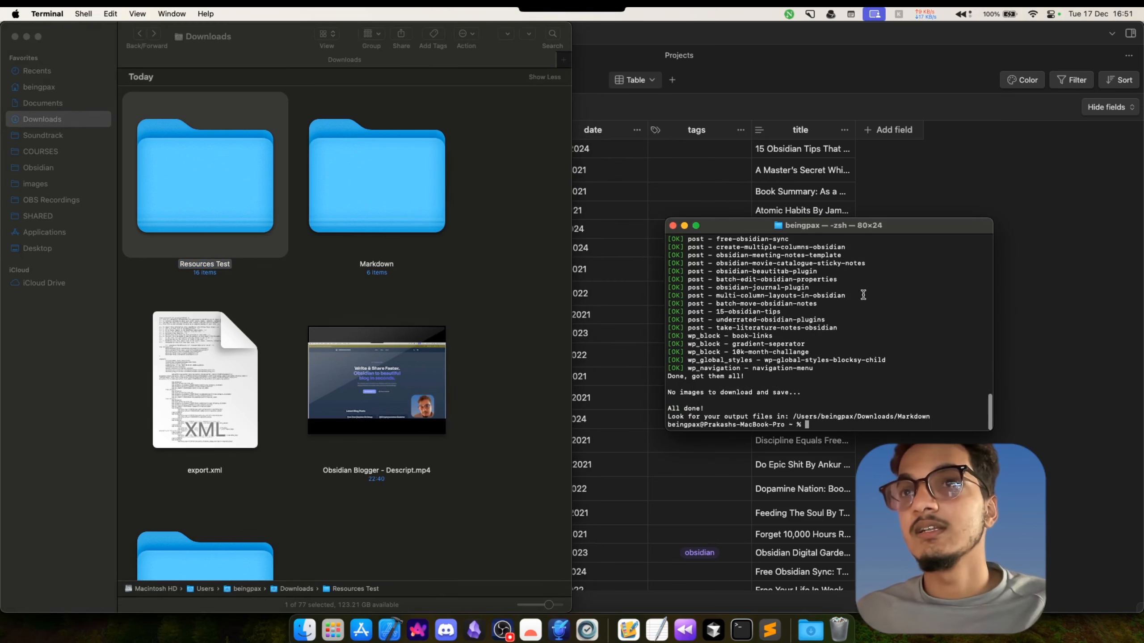
pyautogui.write('cd')
pyautogui.write("'/Users/beingpax/Downloads/Resources Test'")
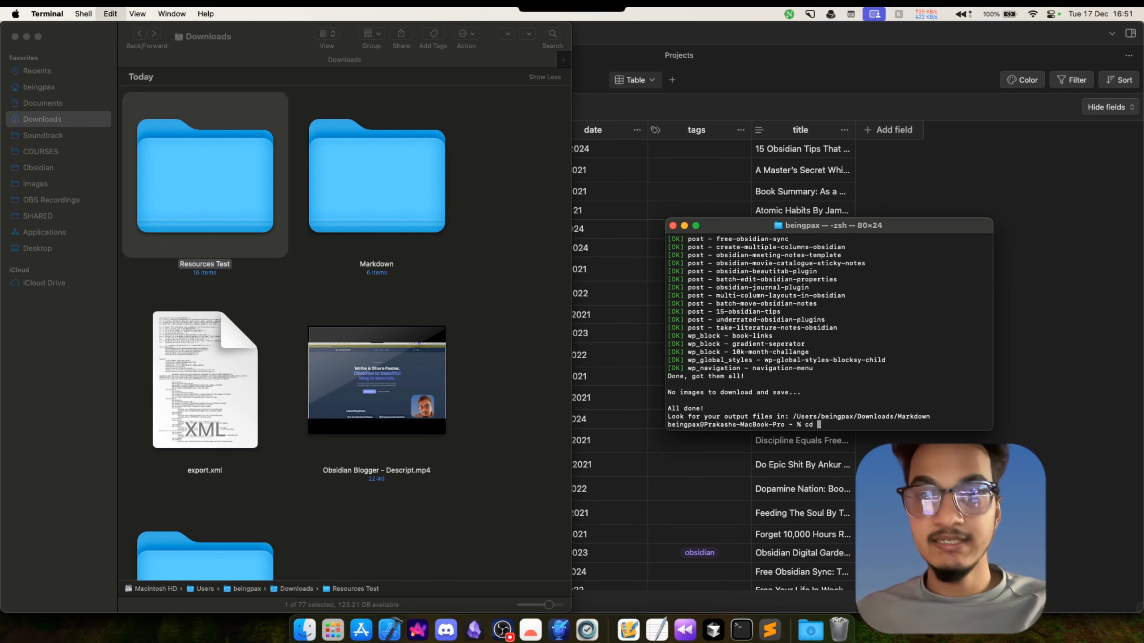
pyautogui.press('Return')
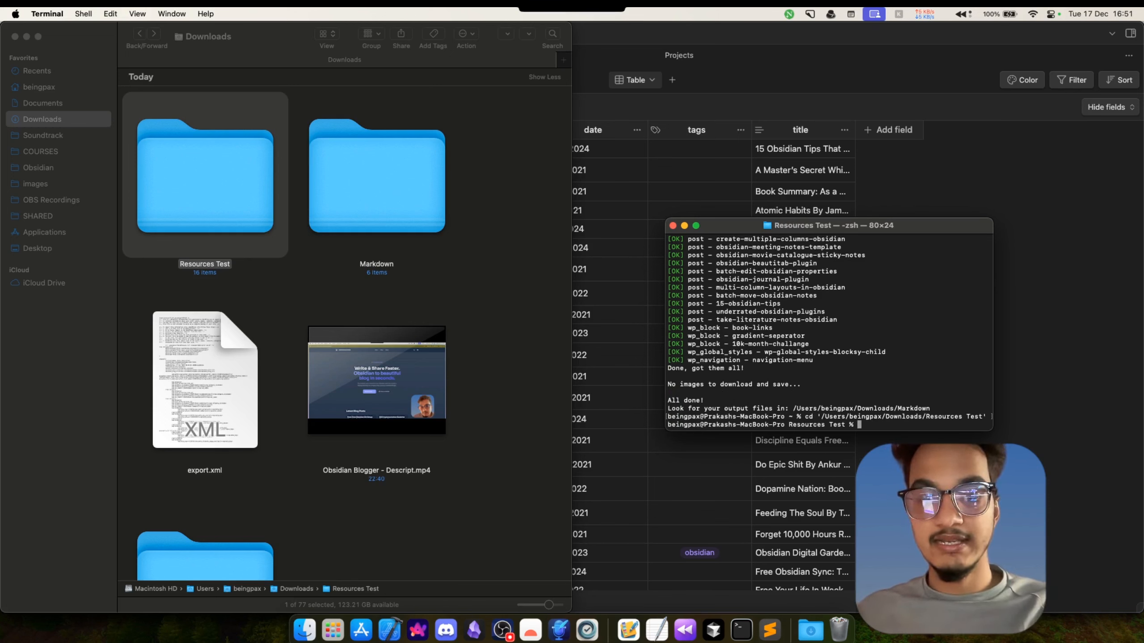
# Step: Install the Resources Test project's dependencies with npm install
pyautogui.write('npm run dev')
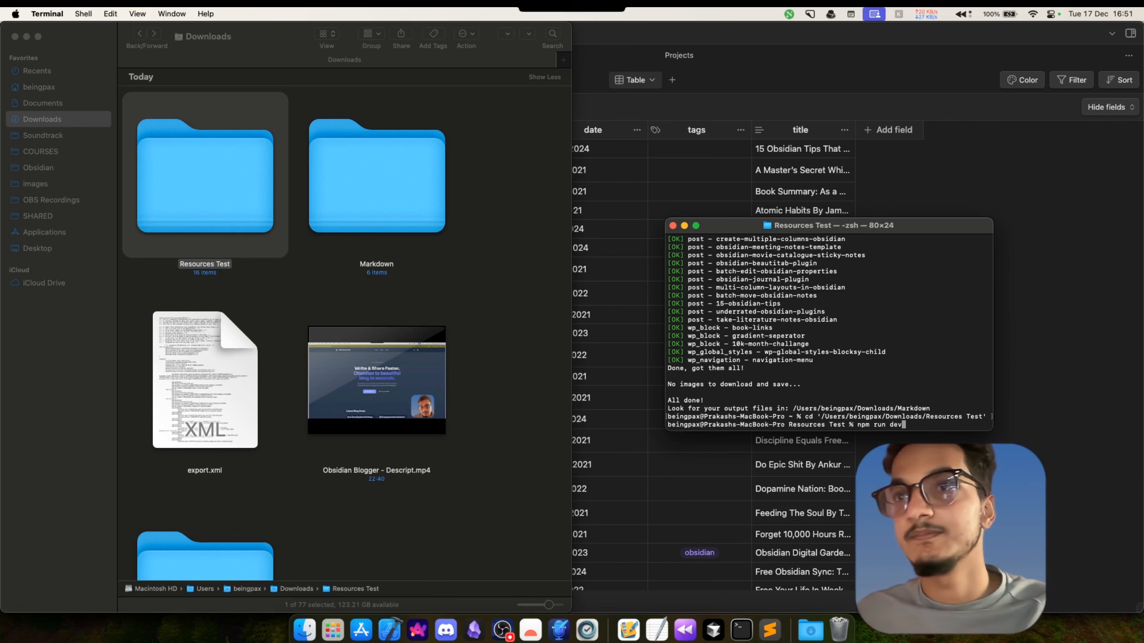
pyautogui.press('BackSpace')
pyautogui.press('BackSpace')
pyautogui.press('BackSpace')
pyautogui.press('BackSpace')
pyautogui.press('BackSpace')
pyautogui.press('BackSpace')
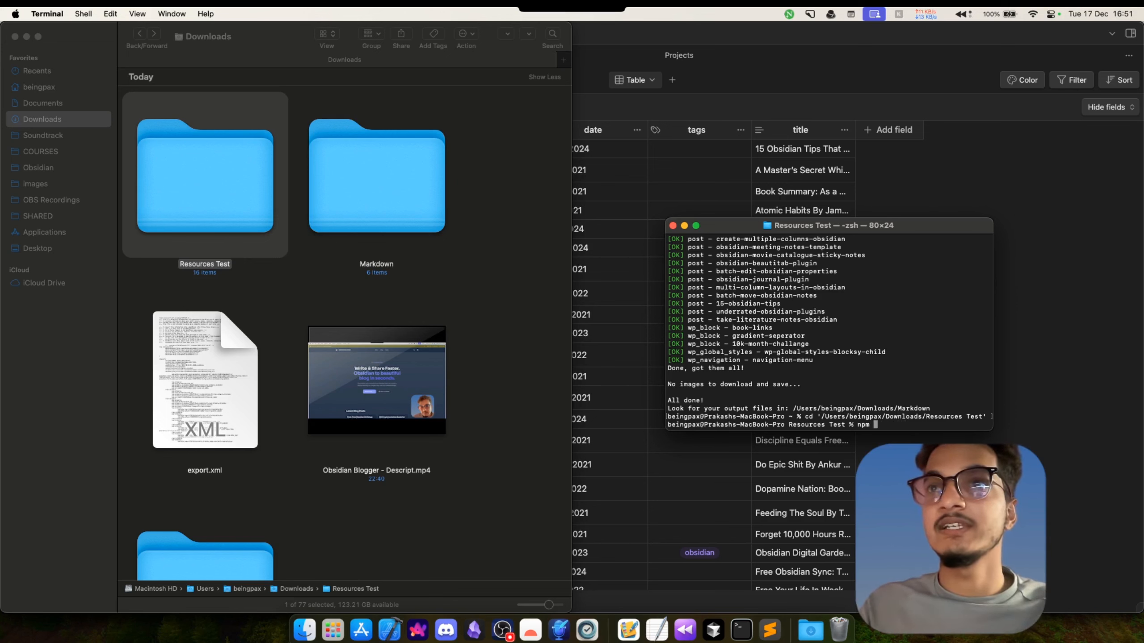
pyautogui.write('install')
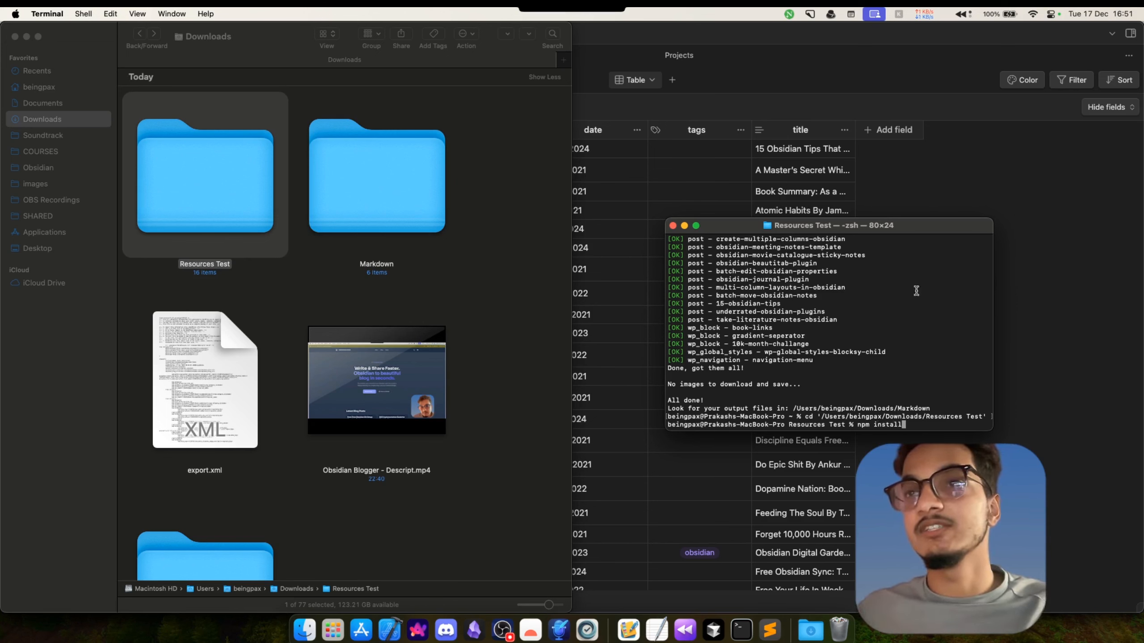
pyautogui.moveTo(991, 428); pyautogui.dragTo(1003, 510)
pyautogui.press('Return')
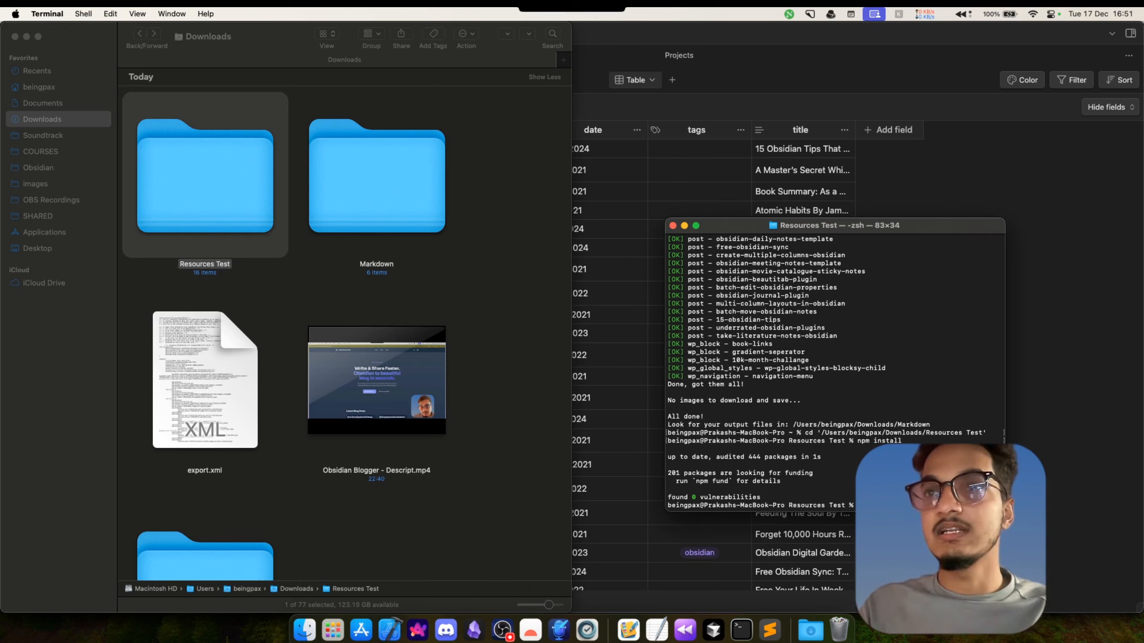
pyautogui.write('npm run dev')
pyautogui.press('Return')
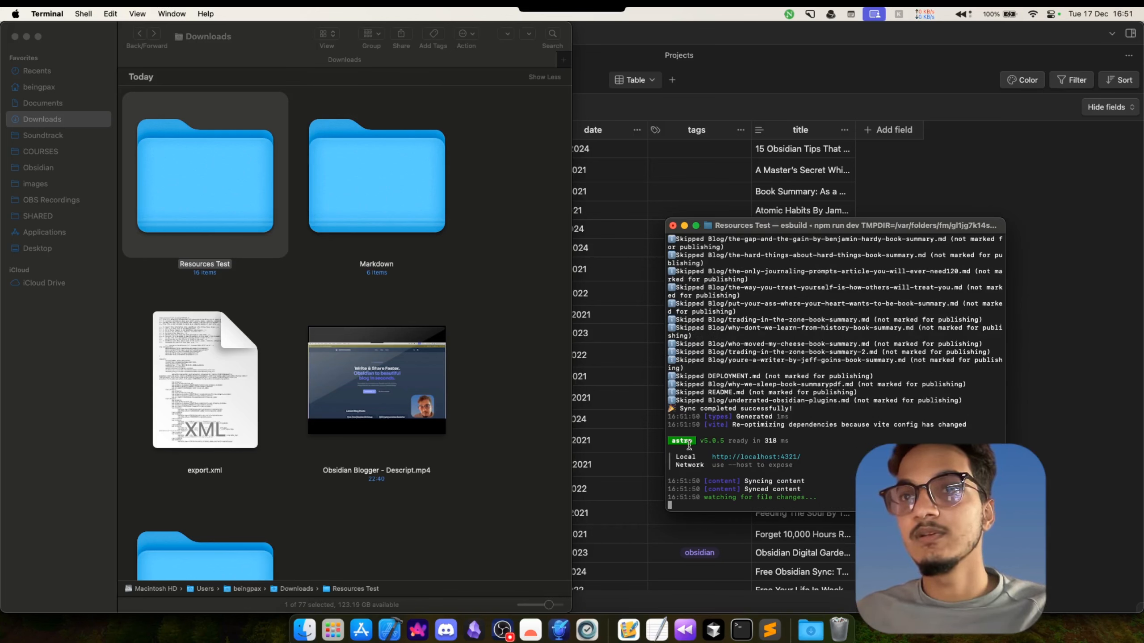
pyautogui.moveTo(712, 457); pyautogui.dragTo(813, 458)
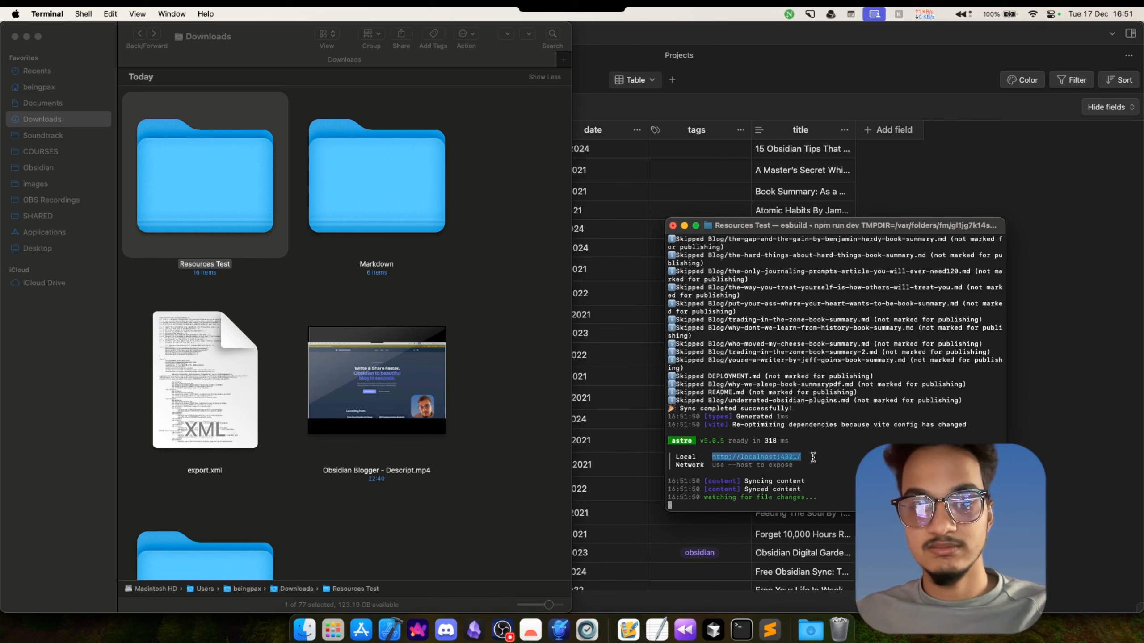
pyautogui.press('super+c')
pyautogui.press('super+space')
pyautogui.press('super+v')
pyautogui.press('Return')
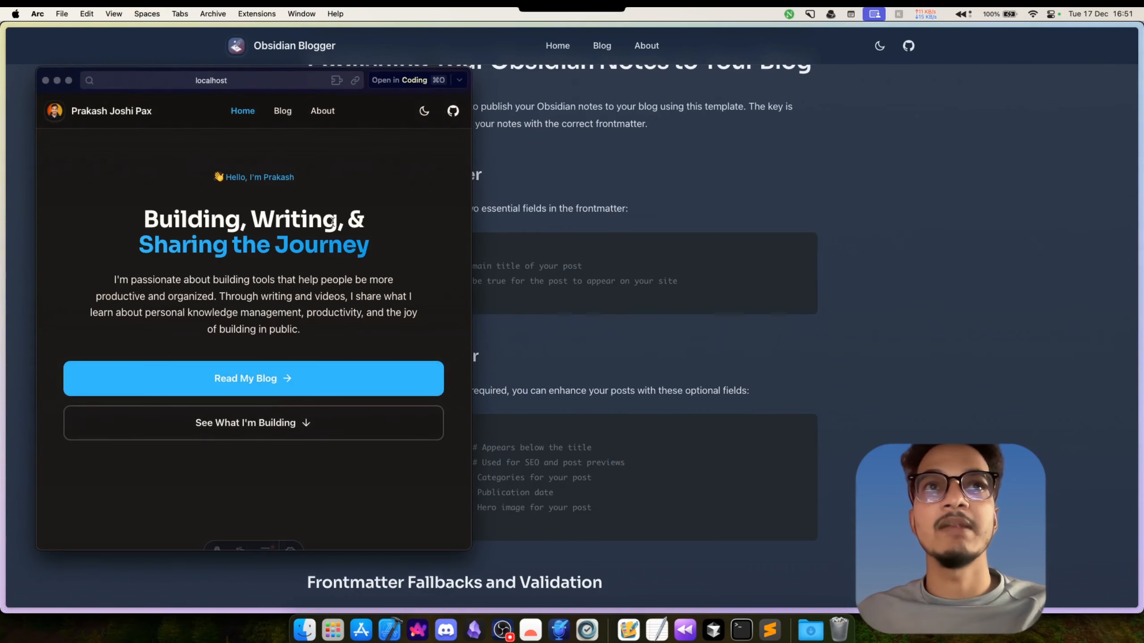
pyautogui.click(393, 83)
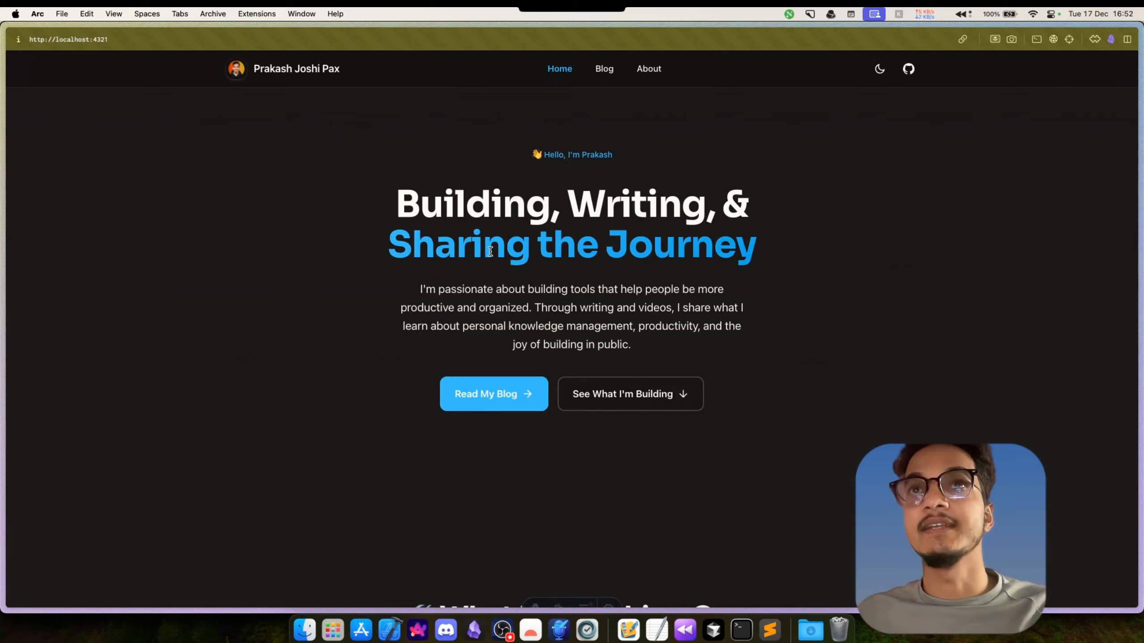
# Step: Review the local site's home page and its Blog page, and shrink the browser window to half the screen
pyautogui.scroll(-10, 490, 251)
pyautogui.scroll(10, 530, 527)
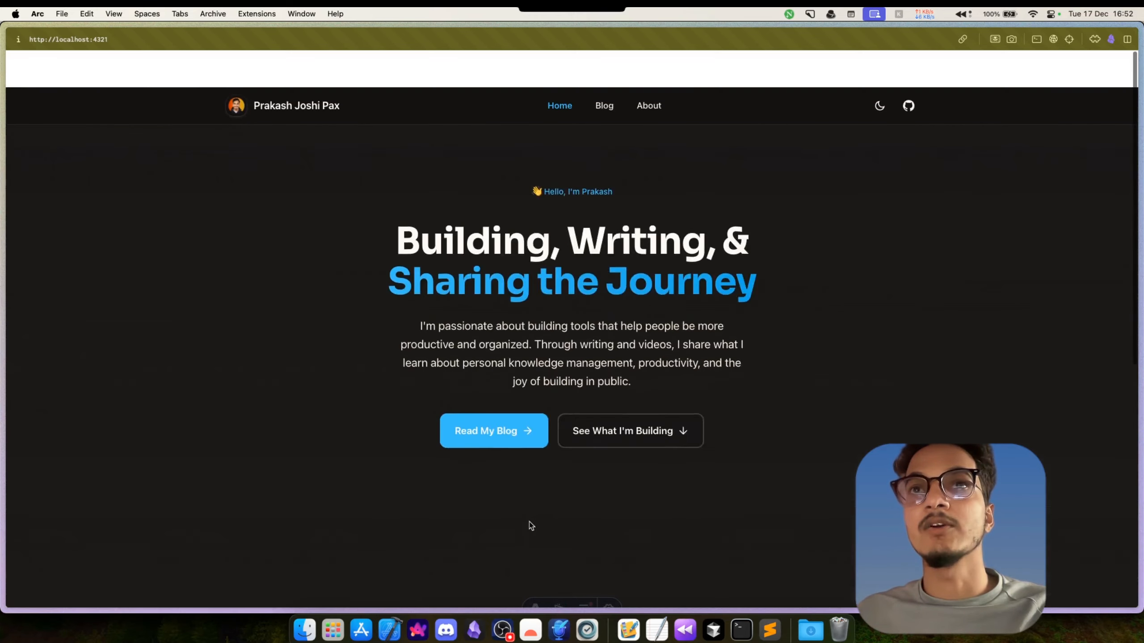
pyautogui.click(602, 70)
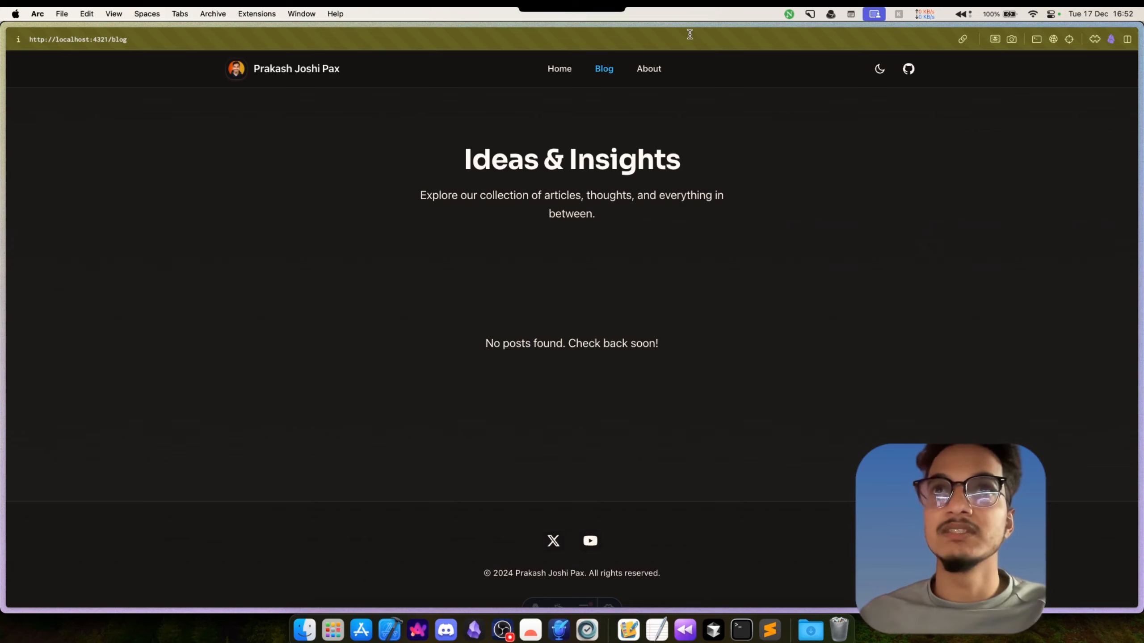
pyautogui.hotkey('ctrl', 'alt', 'Left')
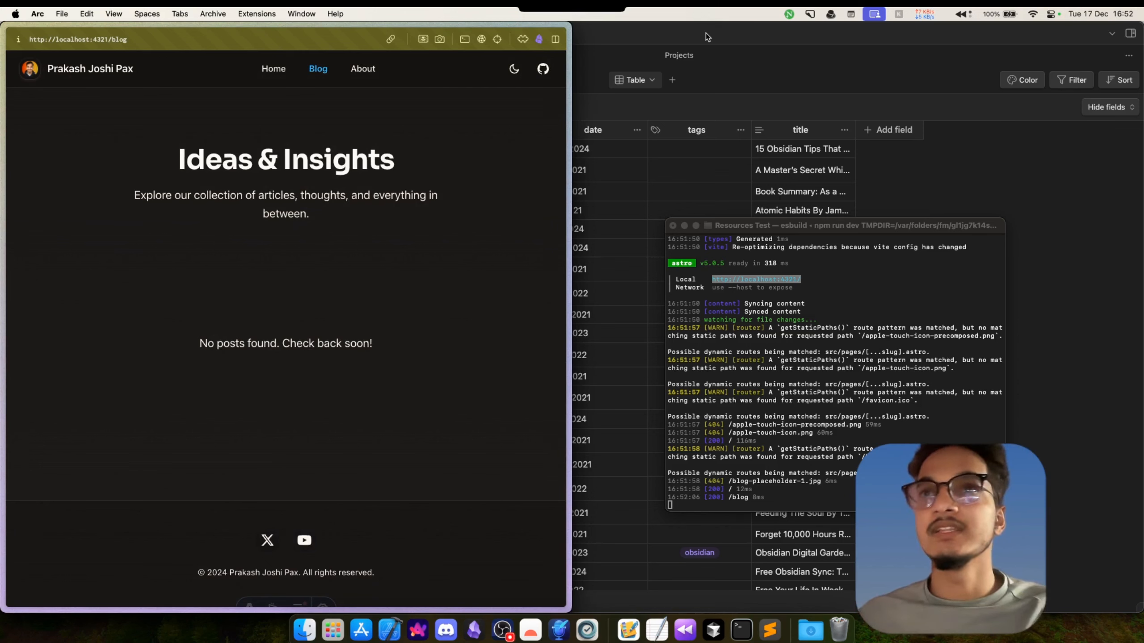
# Step: Switch to Obsidian and add a checkbox field named publish, enabled by default, to the My Blog project table
pyautogui.click(680, 149)
pyautogui.click(870, 140)
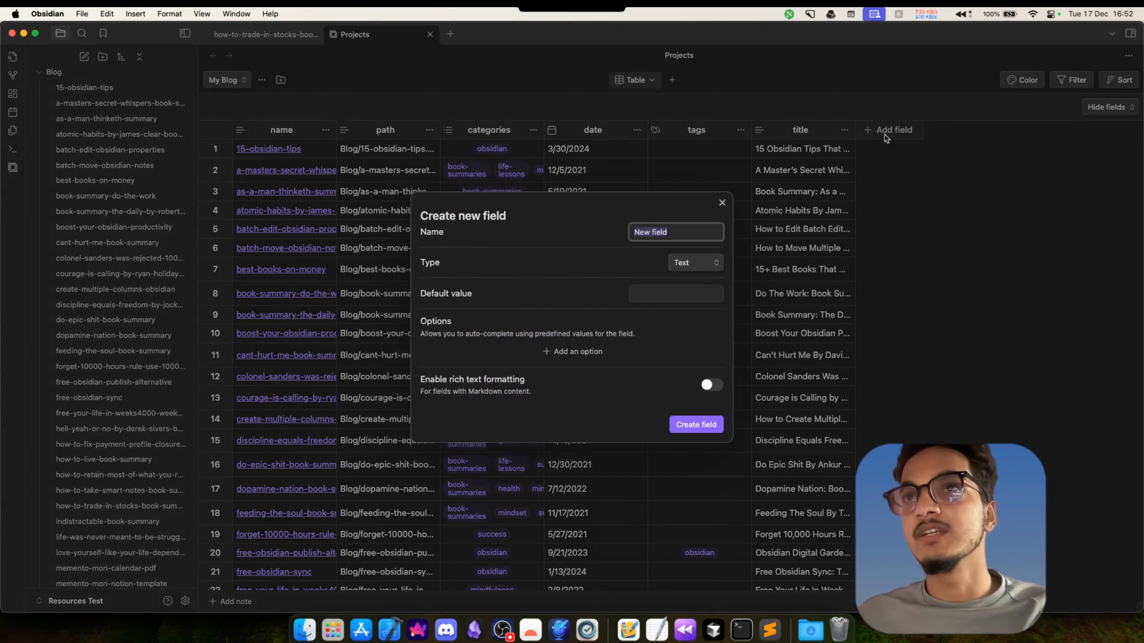
pyautogui.write('Publish')
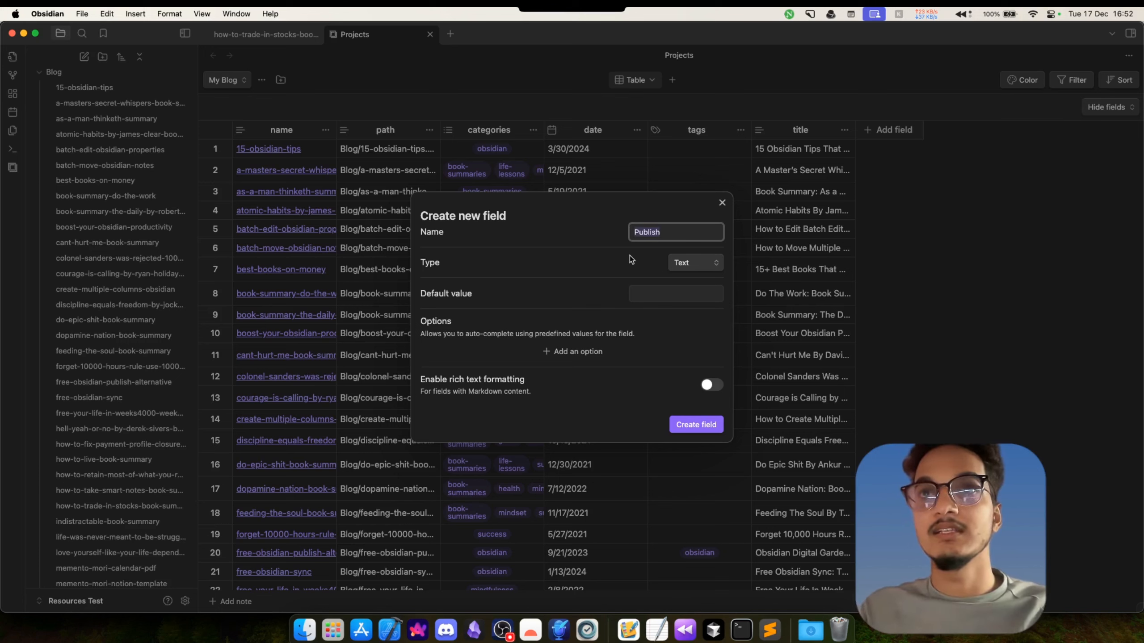
pyautogui.hotkey('alt', 'BackSpace')
pyautogui.write('publish')
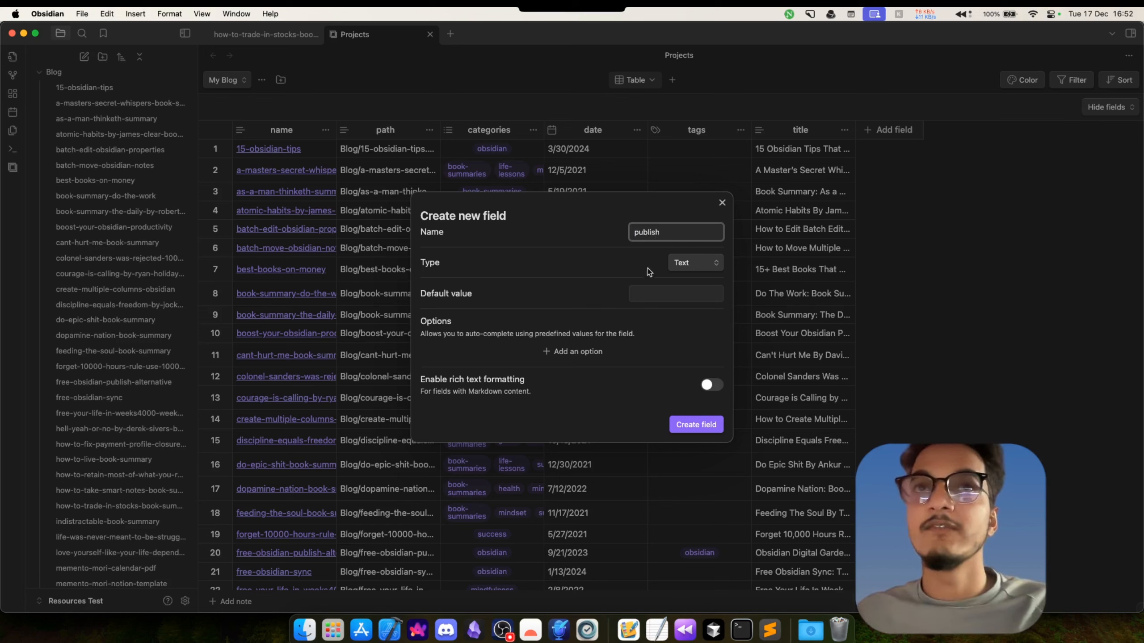
pyautogui.click(694, 263)
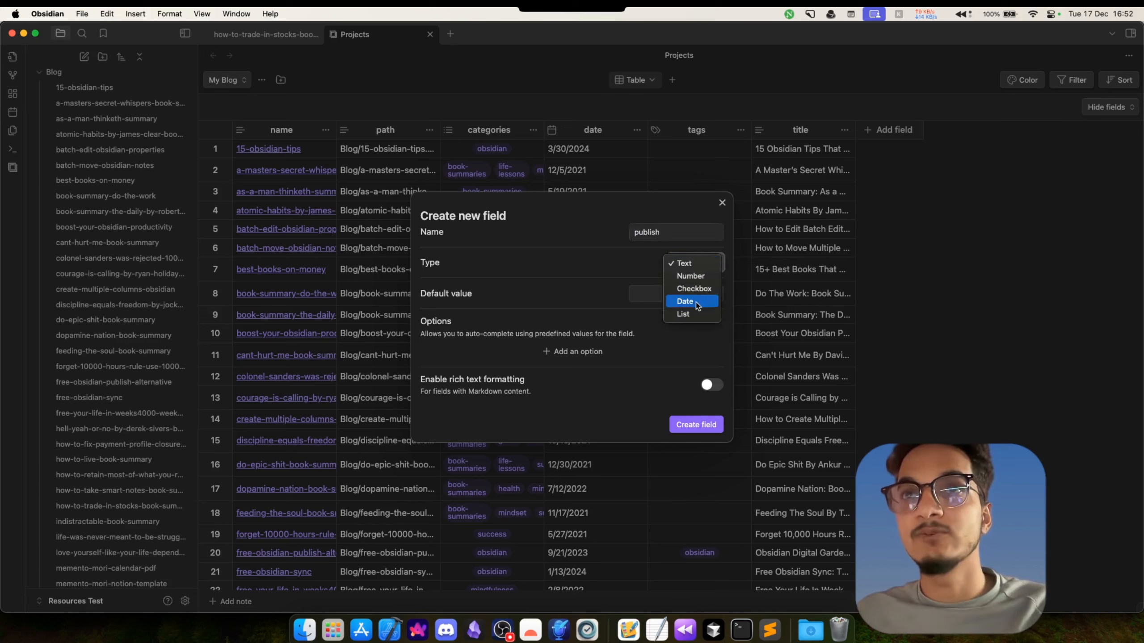
pyautogui.click(698, 289)
pyautogui.click(716, 341)
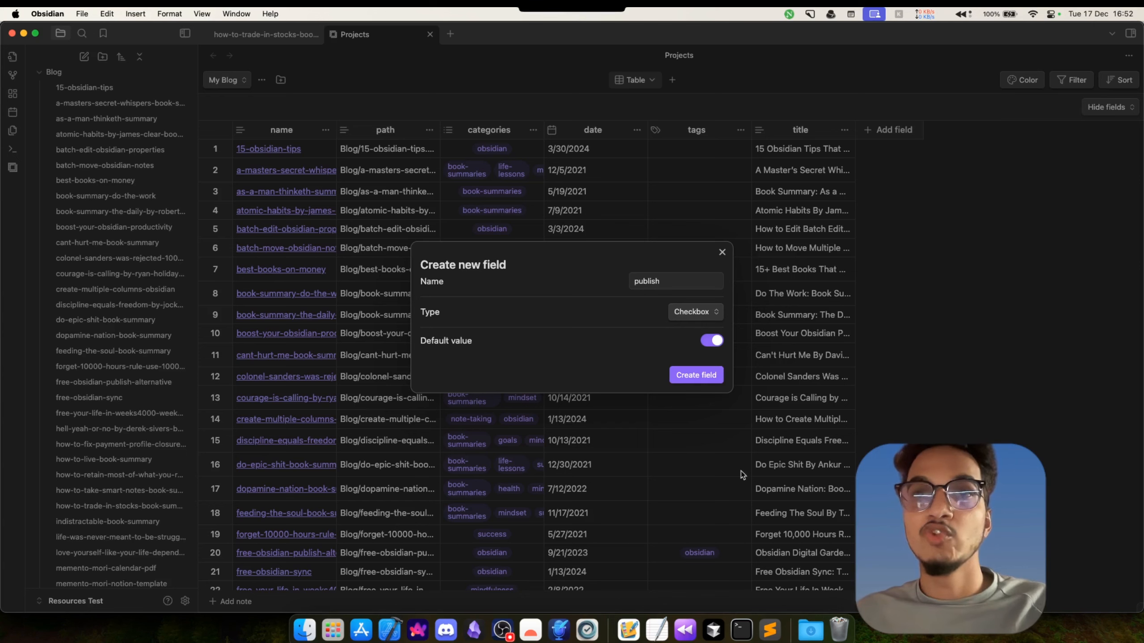
pyautogui.click(706, 378)
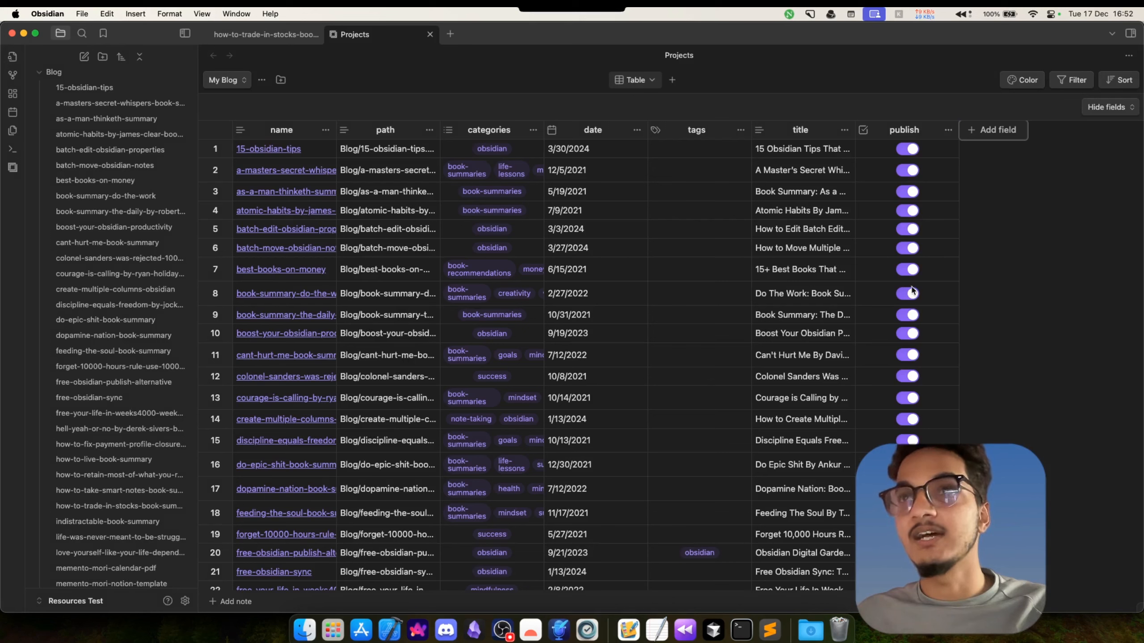
pyautogui.click(939, 169)
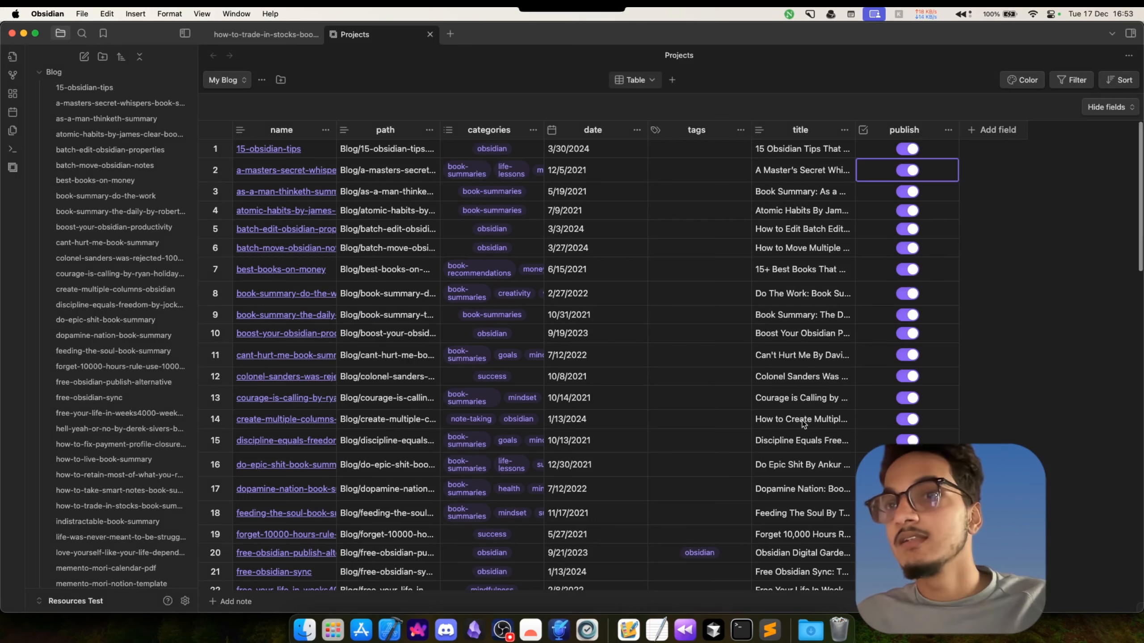
# Step: Switch to a new Terminal window and change the working directory to the Resources Test folder in Downloads
pyautogui.click(736, 629)
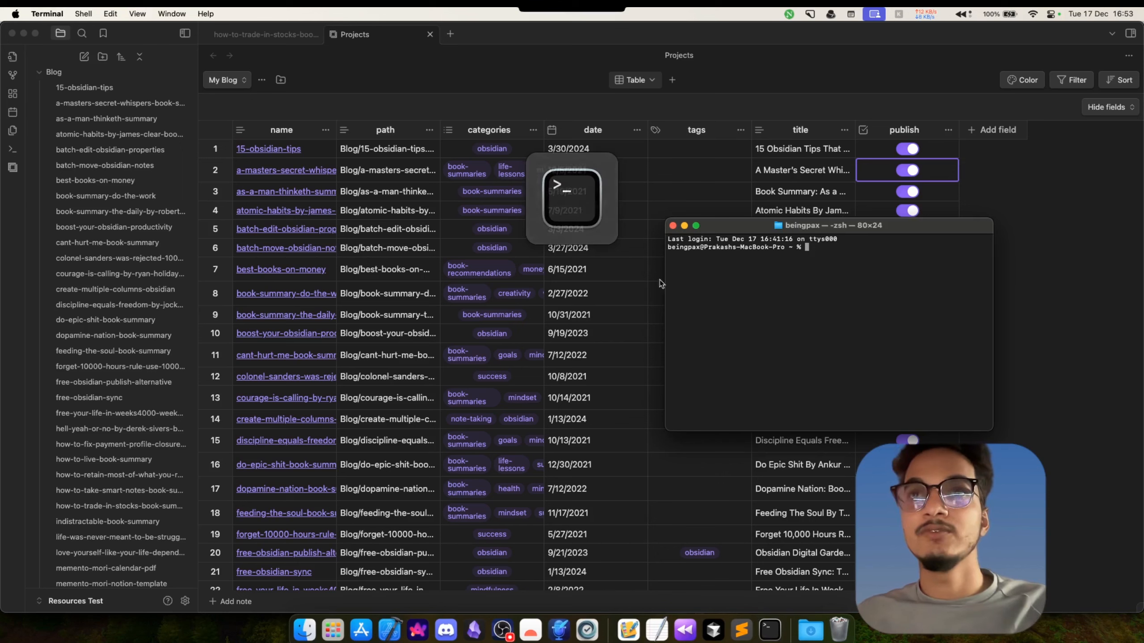
pyautogui.moveTo(778, 227); pyautogui.dragTo(597, 182)
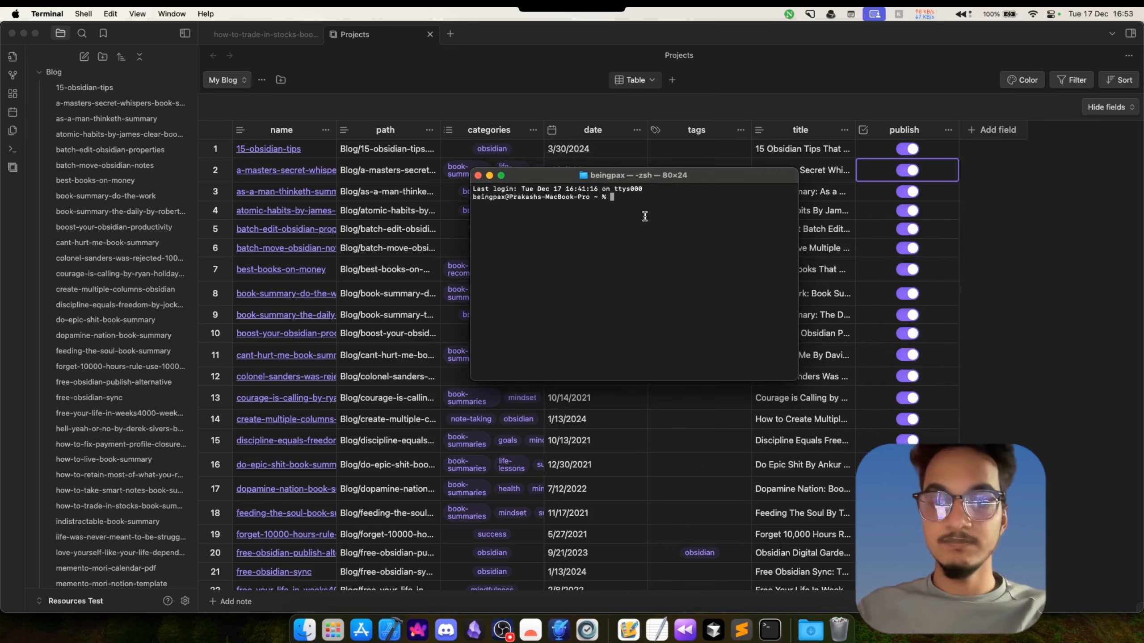
pyautogui.write('cd')
pyautogui.press('shift+super+v')
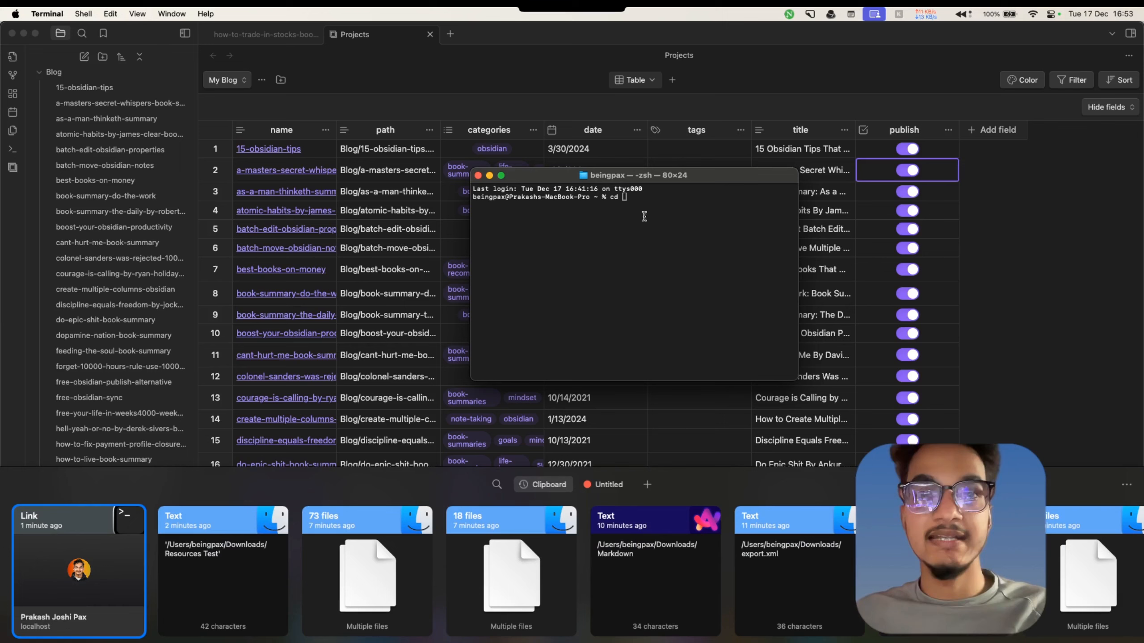
pyautogui.doubleClick(247, 562)
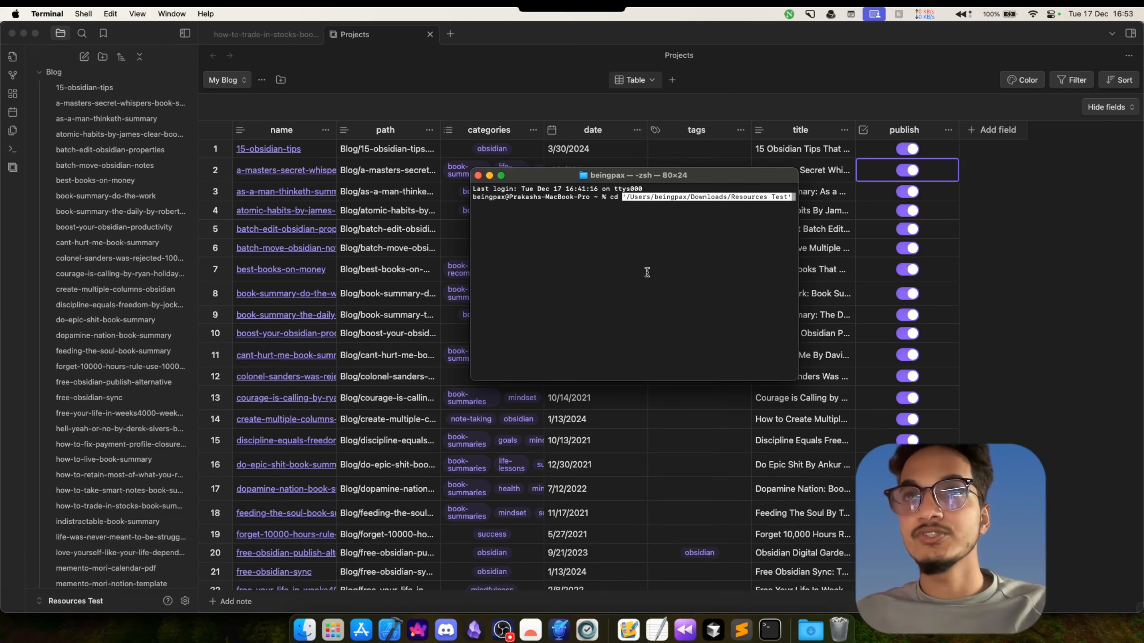
pyautogui.press('Return')
# Step: Run npm run dev to sync the posts and restart the site, and check the copied files in the output
pyautogui.write('npm')
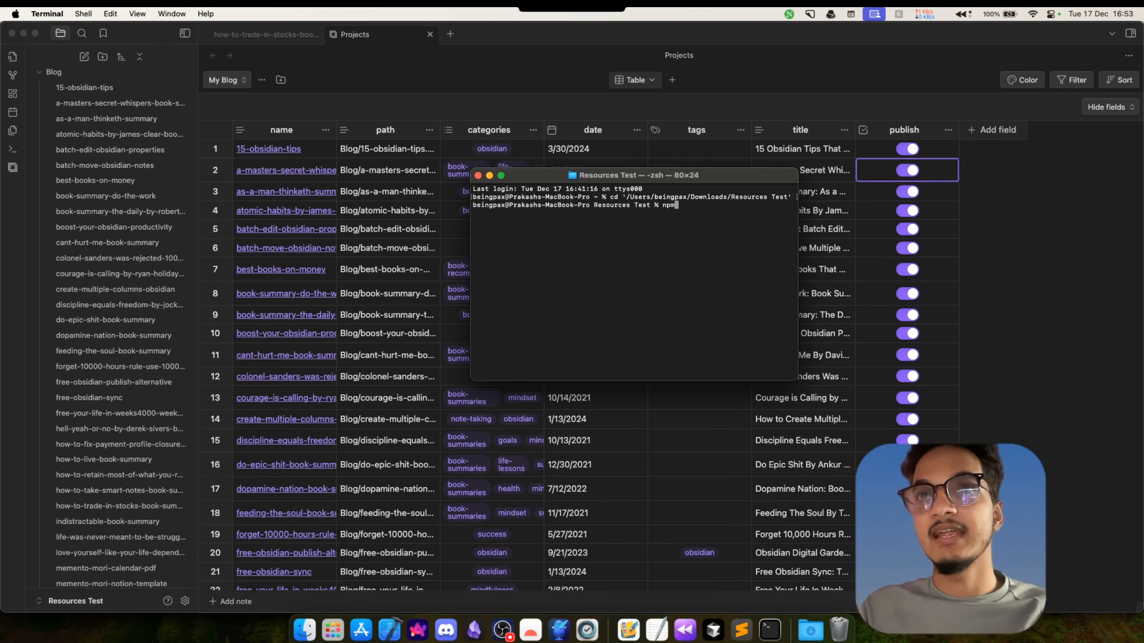
pyautogui.write(' run dev')
pyautogui.press('Return')
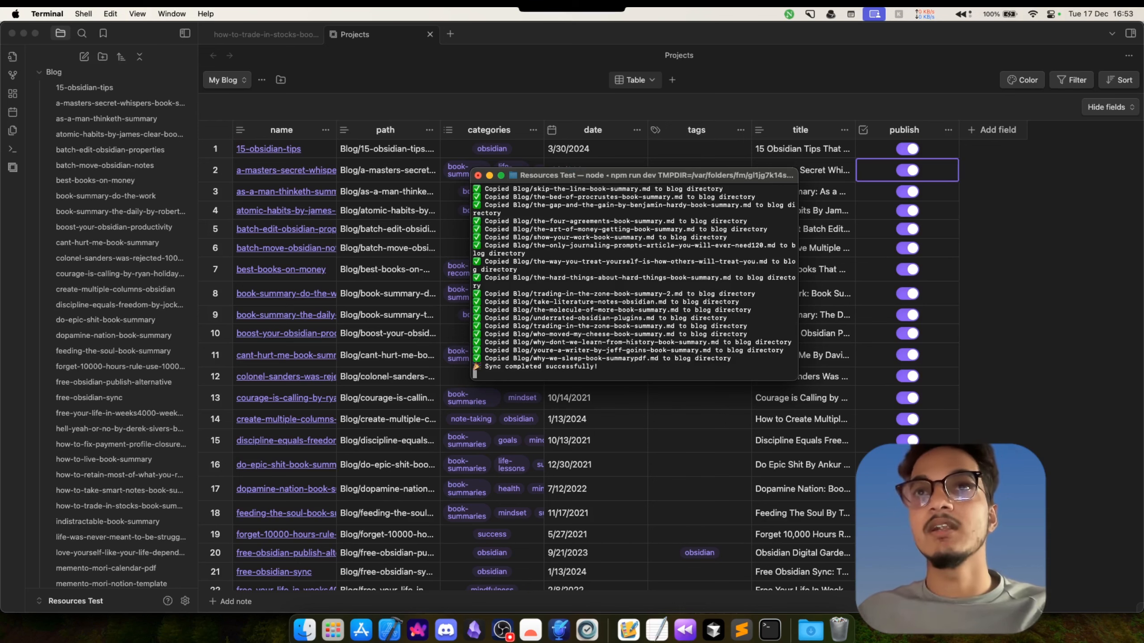
pyautogui.scroll(5, 643, 306)
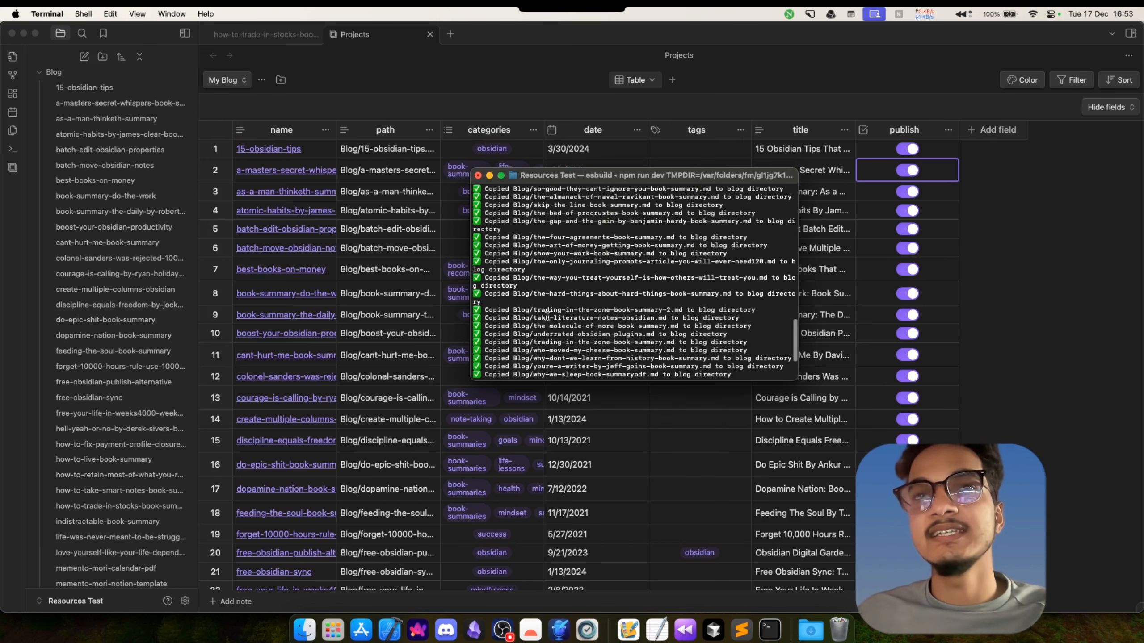
pyautogui.moveTo(489, 312); pyautogui.dragTo(555, 306)
pyautogui.click(730, 352)
pyautogui.click(491, 198)
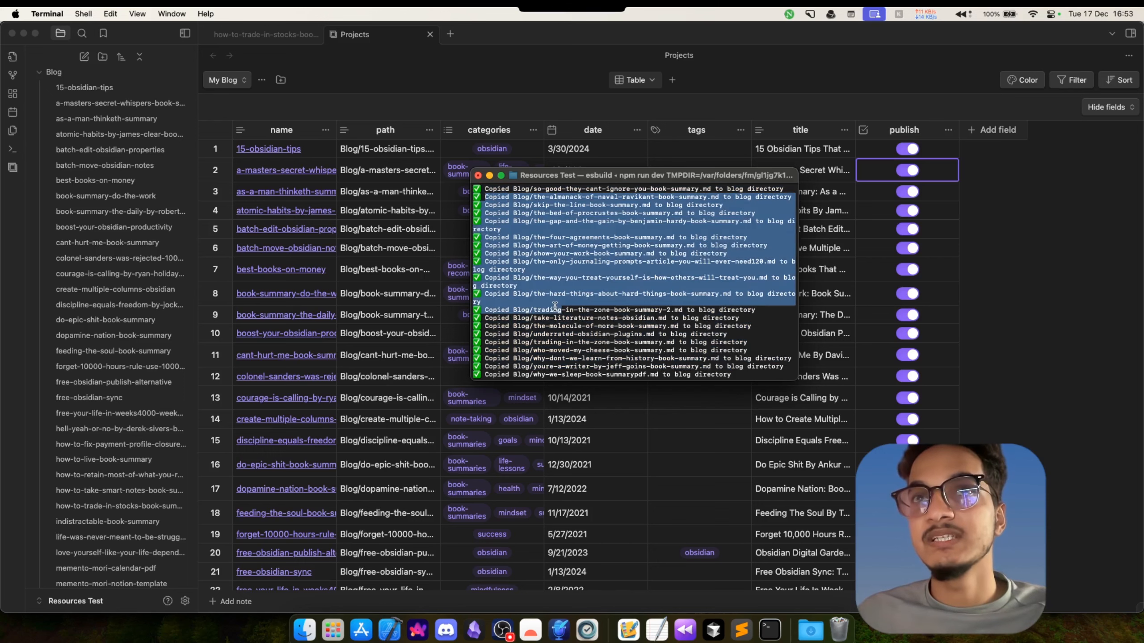
pyautogui.click(555, 306)
# Step: Switch to Arc, browse the posts on the local site's Blog page and open the Obsidian CSS snippets post
pyautogui.click(418, 631)
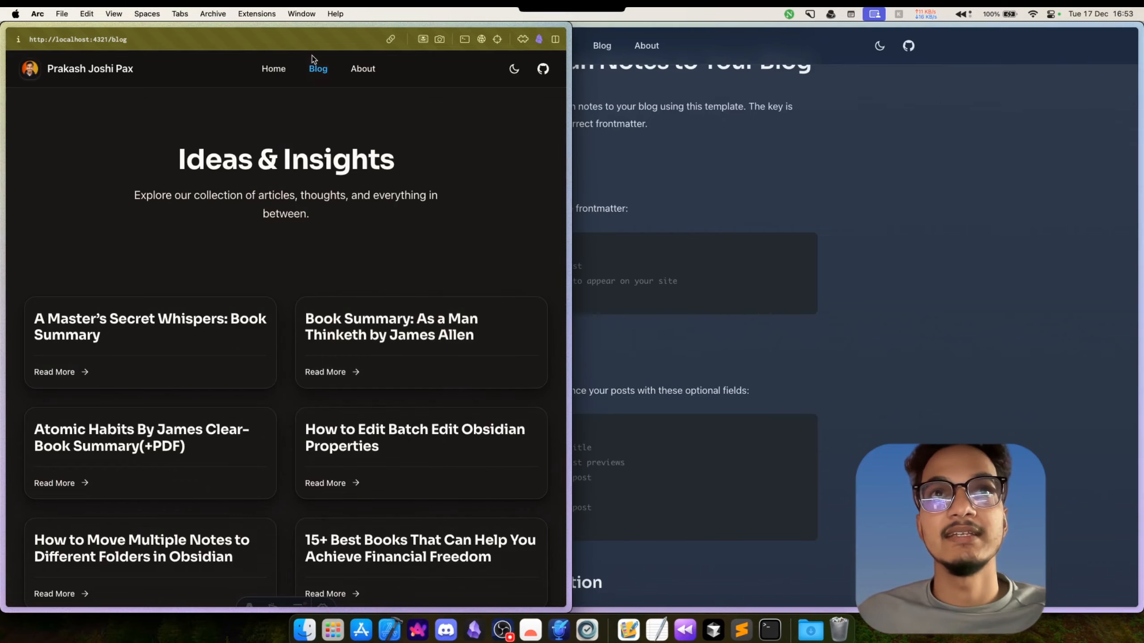
pyautogui.click(124, 82)
pyautogui.click(320, 81)
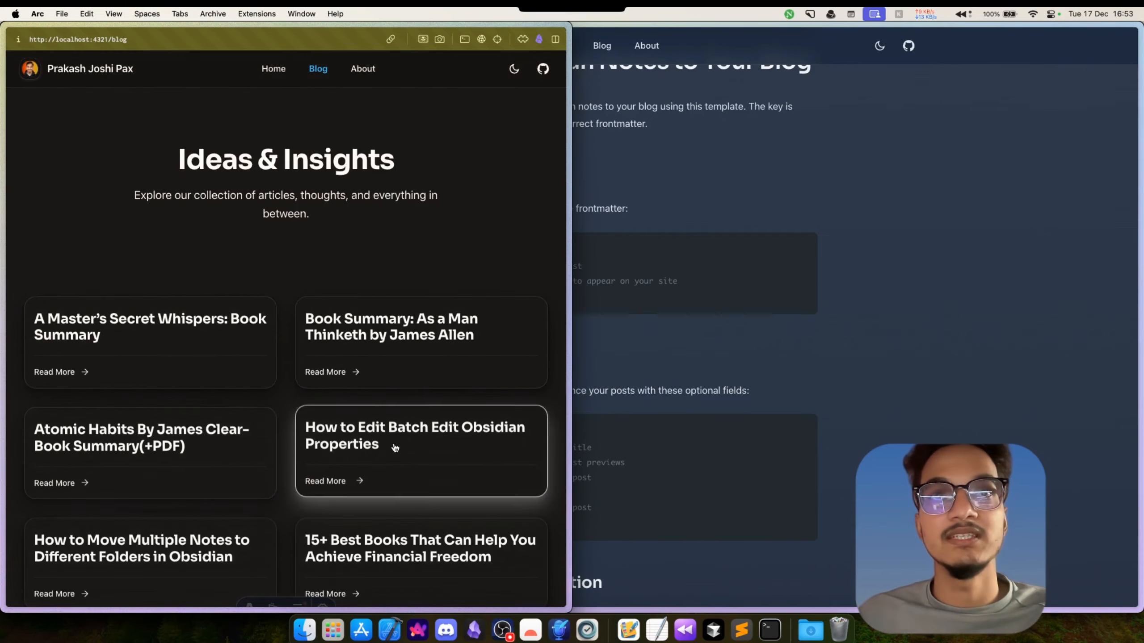
pyautogui.scroll(-20, 395, 447)
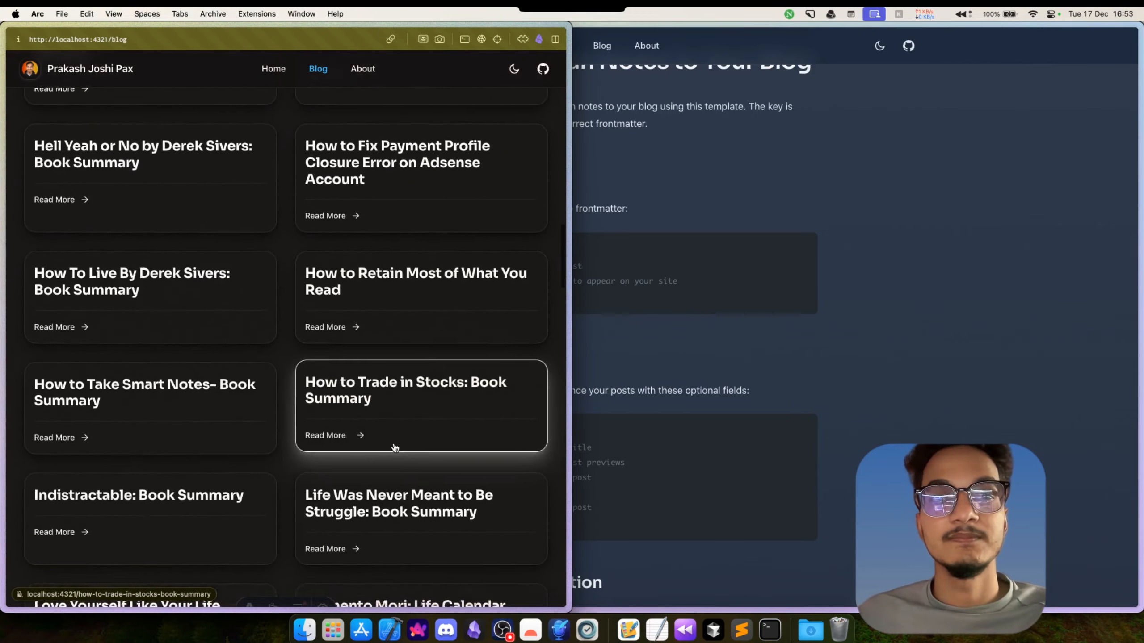
pyautogui.scroll(-4, 379, 500)
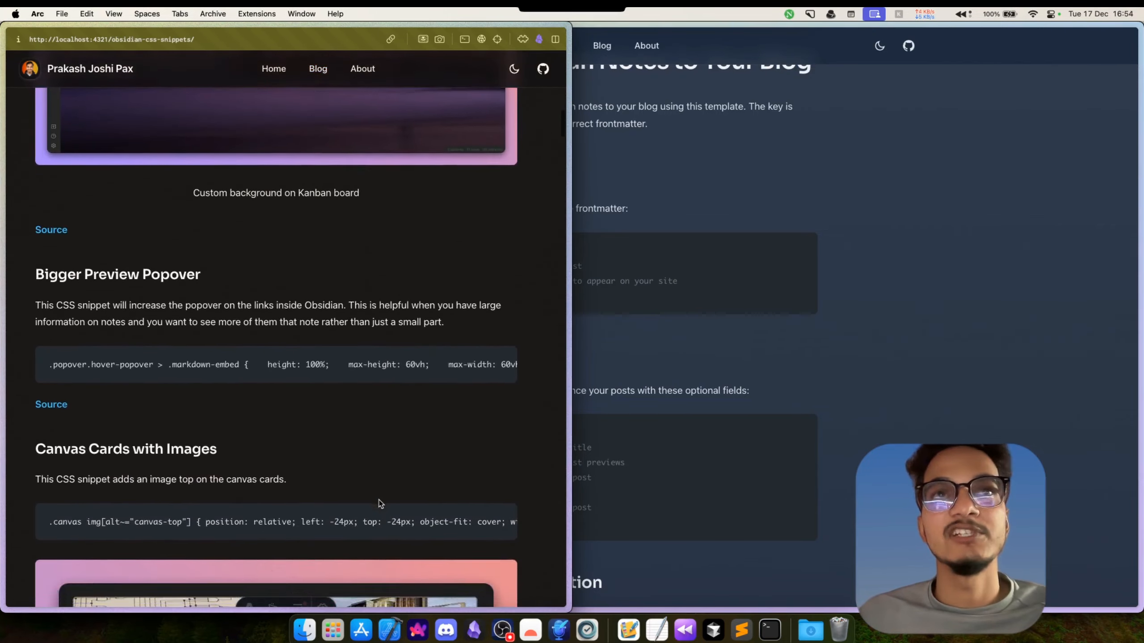
# Step: Check the source address of the post's Kanban background image in a separate tab, and close that tab
pyautogui.scroll(5, 380, 499)
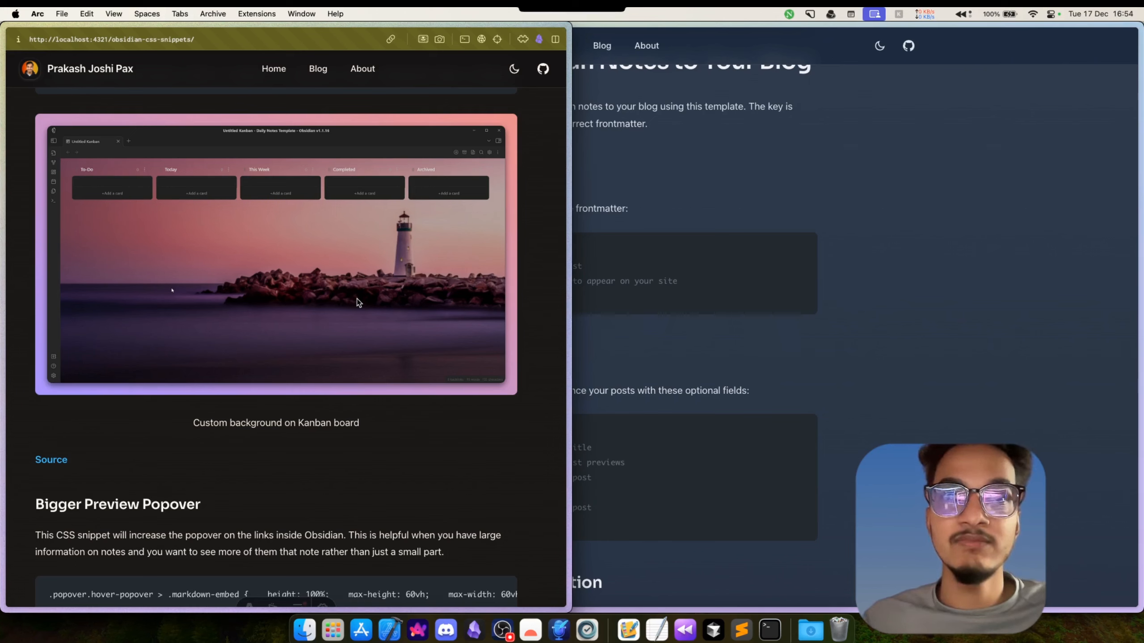
pyautogui.rightClick(283, 231)
pyautogui.click(297, 234)
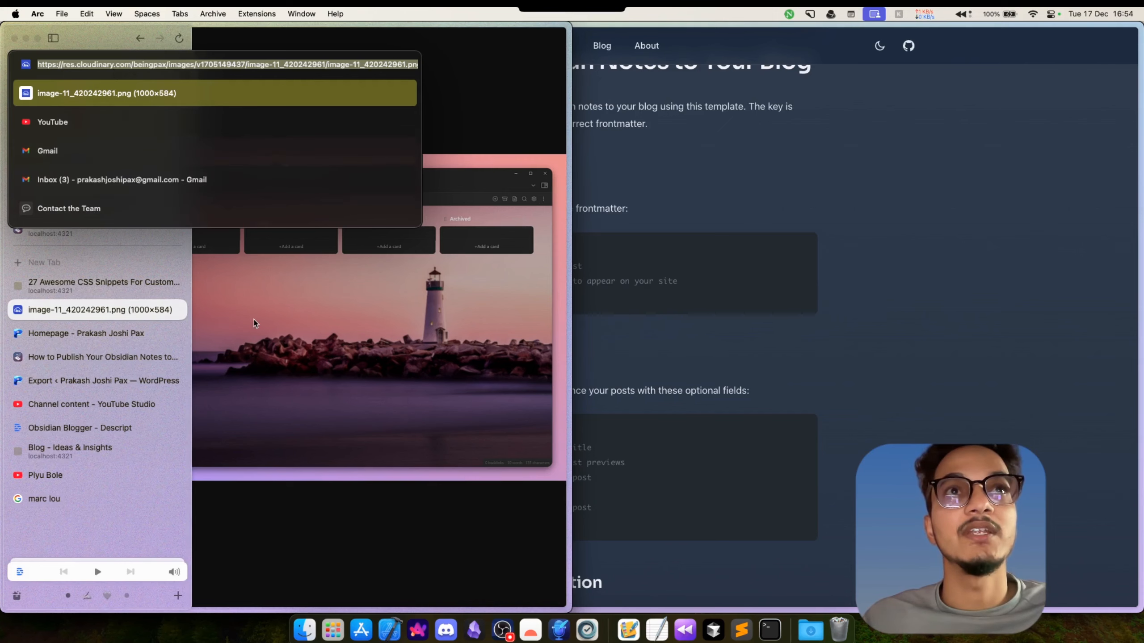
pyautogui.press('super+w')
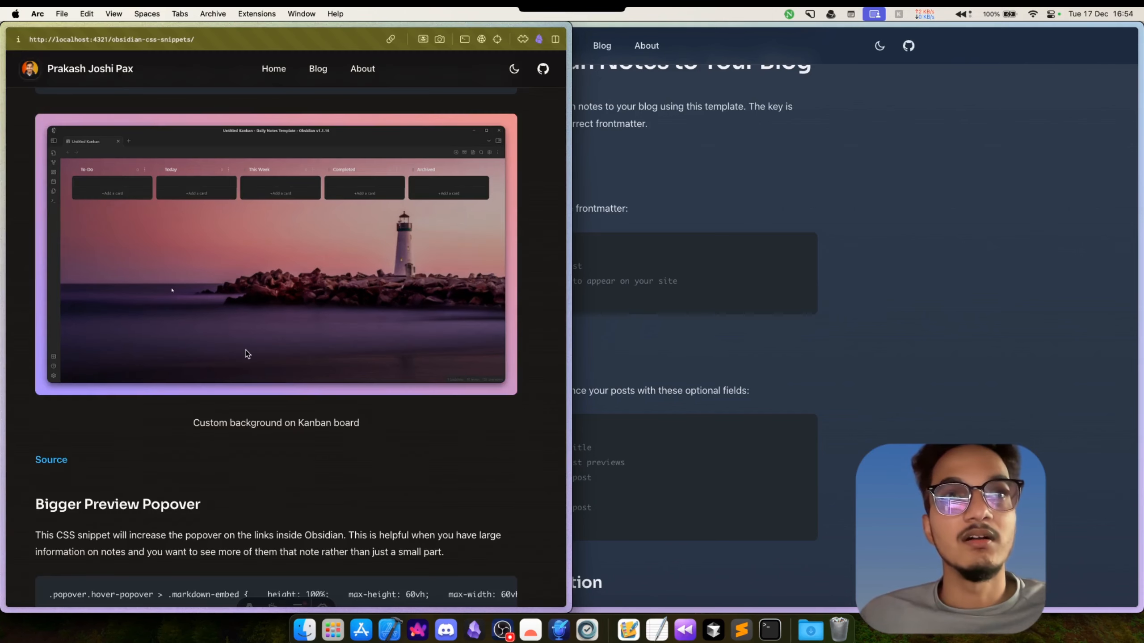
# Step: Look through the rest of the CSS snippets post and go back to the blog's post list
pyautogui.scroll(-10, 247, 356)
pyautogui.scroll(-20, 246, 357)
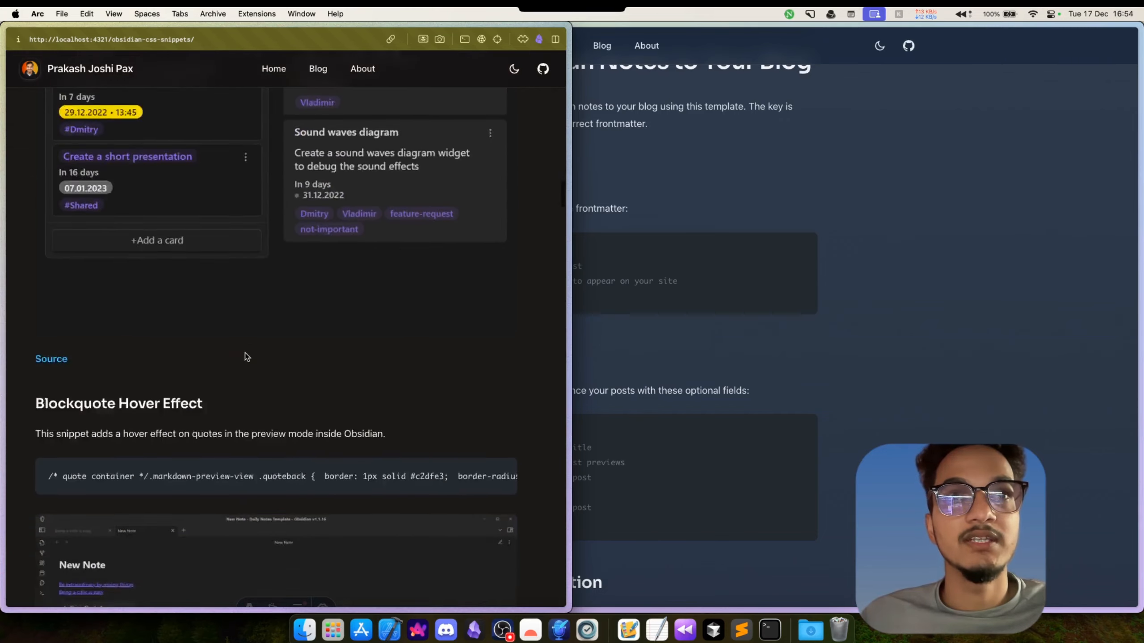
pyautogui.press('super+bracketleft')
pyautogui.scroll(-10, 246, 357)
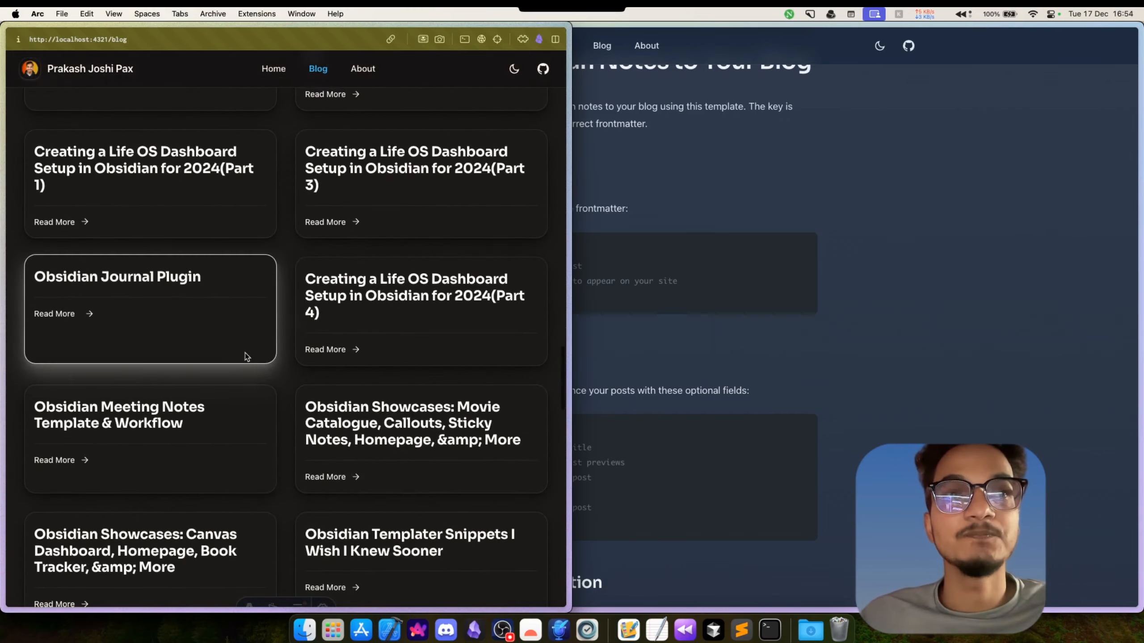
# Step: Open the Indistractable: Book Summary post, look through its content and return to the Blog page to browse more posts
pyautogui.click(175, 293)
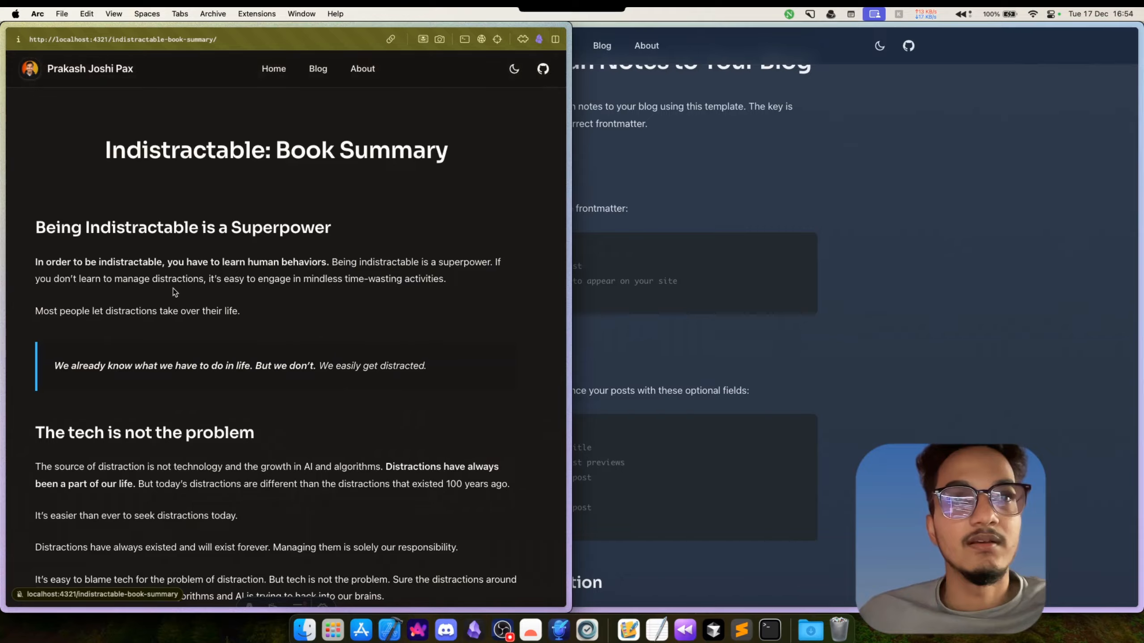
pyautogui.scroll(-20, 166, 429)
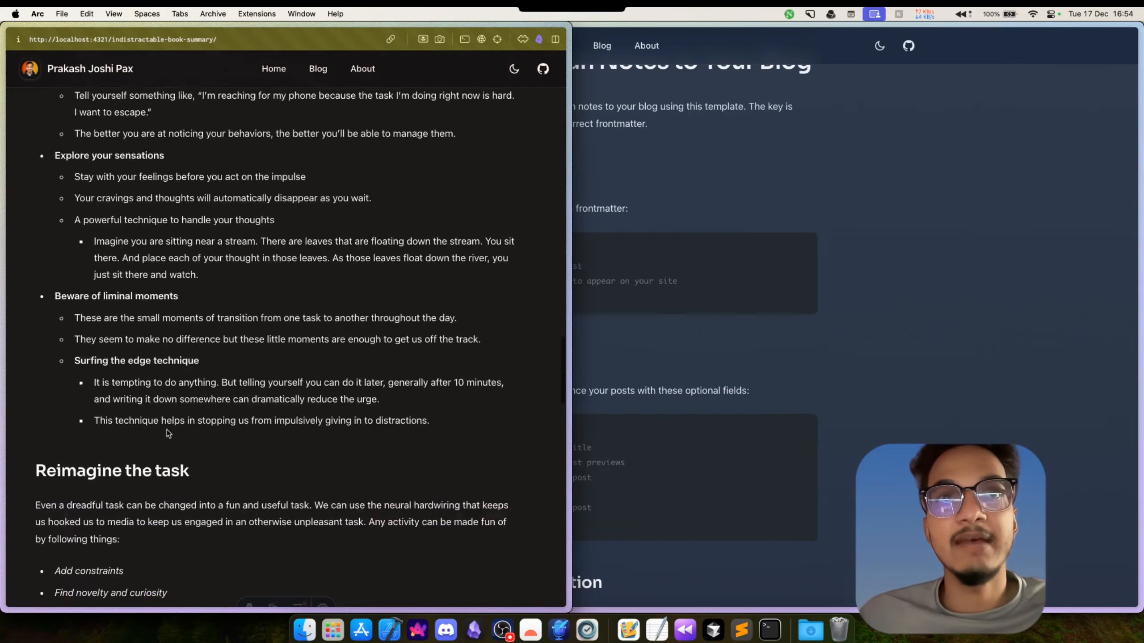
pyautogui.scroll(-10, 166, 429)
pyautogui.press('super+bracketleft')
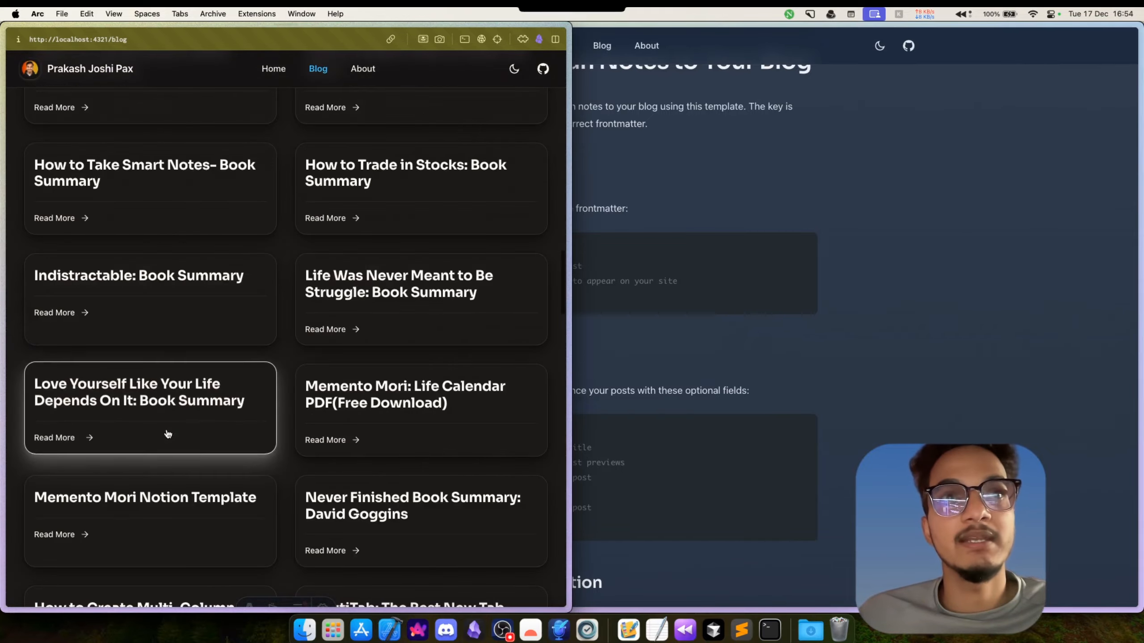
pyautogui.scroll(-10, 167, 433)
pyautogui.scroll(-10, 166, 433)
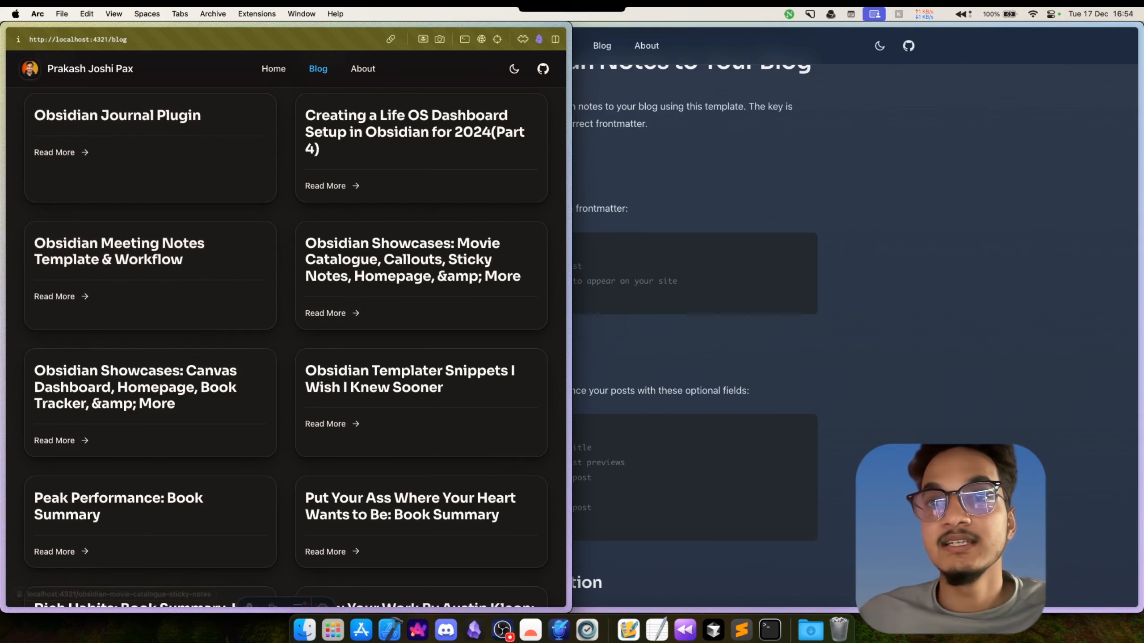
# Step: Check the date field's options in Obsidian, and return to Arc to view the Blog page in an enlarged window
pyautogui.click(454, 628)
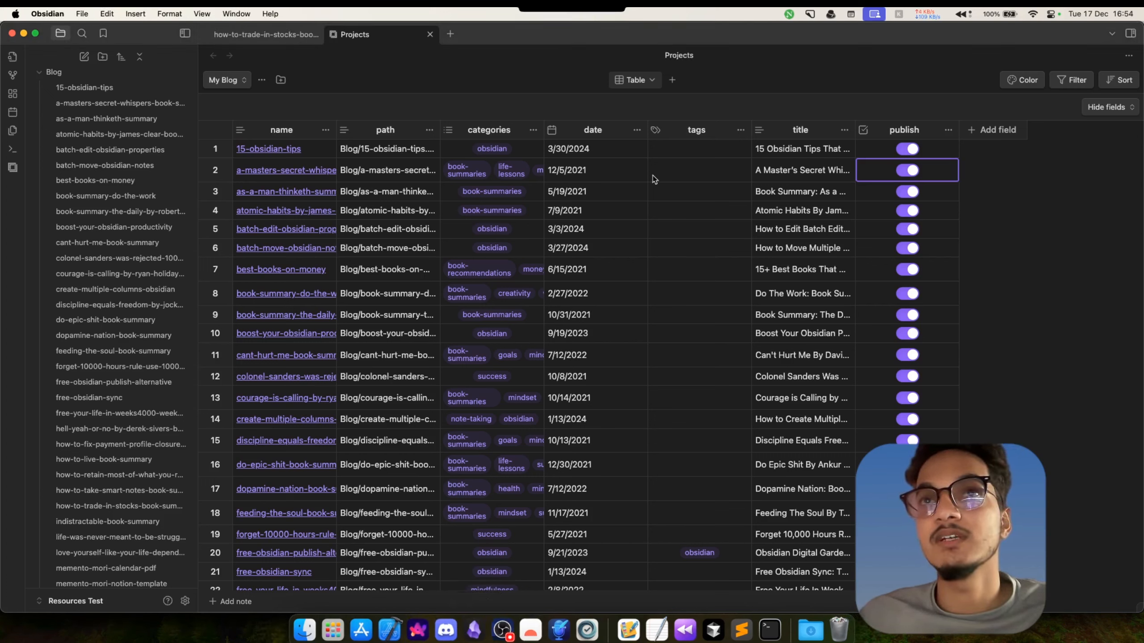
pyautogui.click(636, 130)
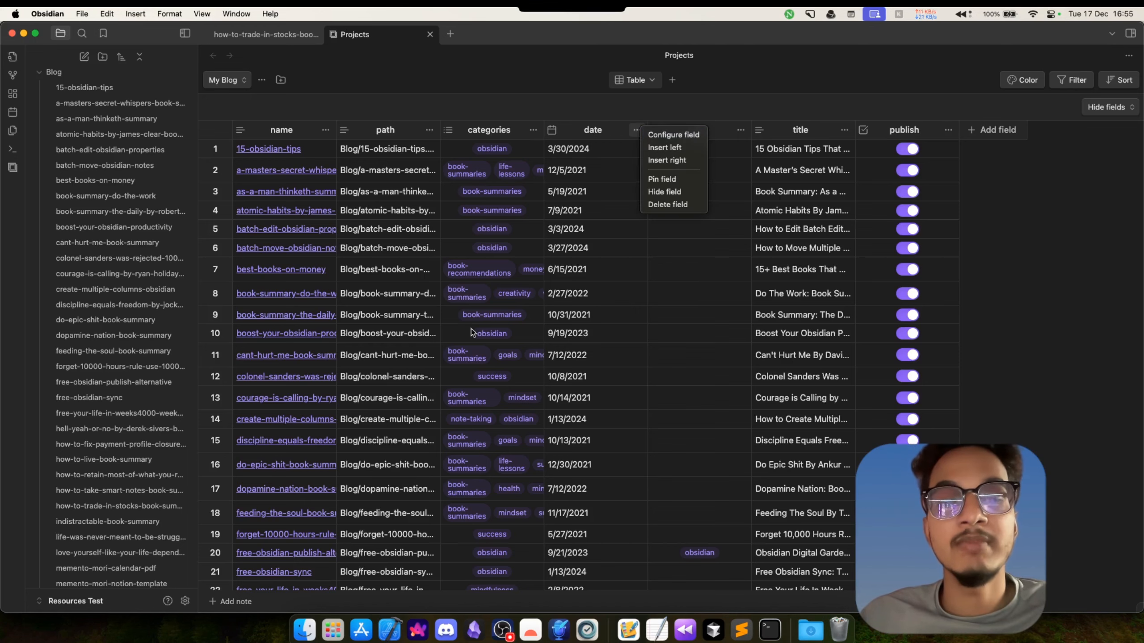
pyautogui.click(425, 639)
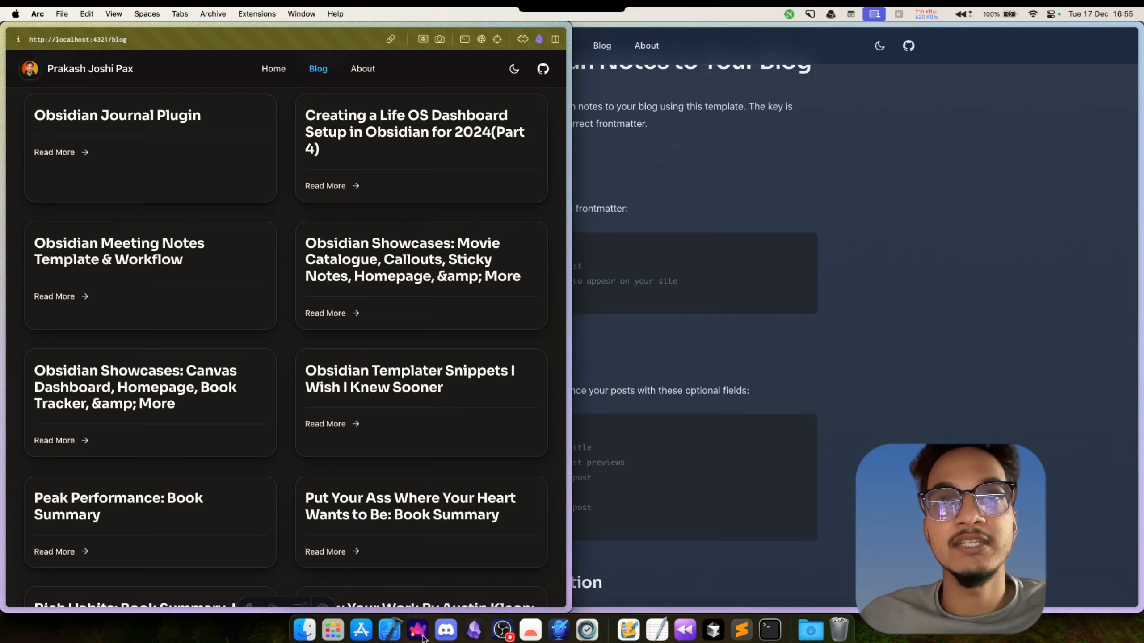
pyautogui.doubleClick(452, 25)
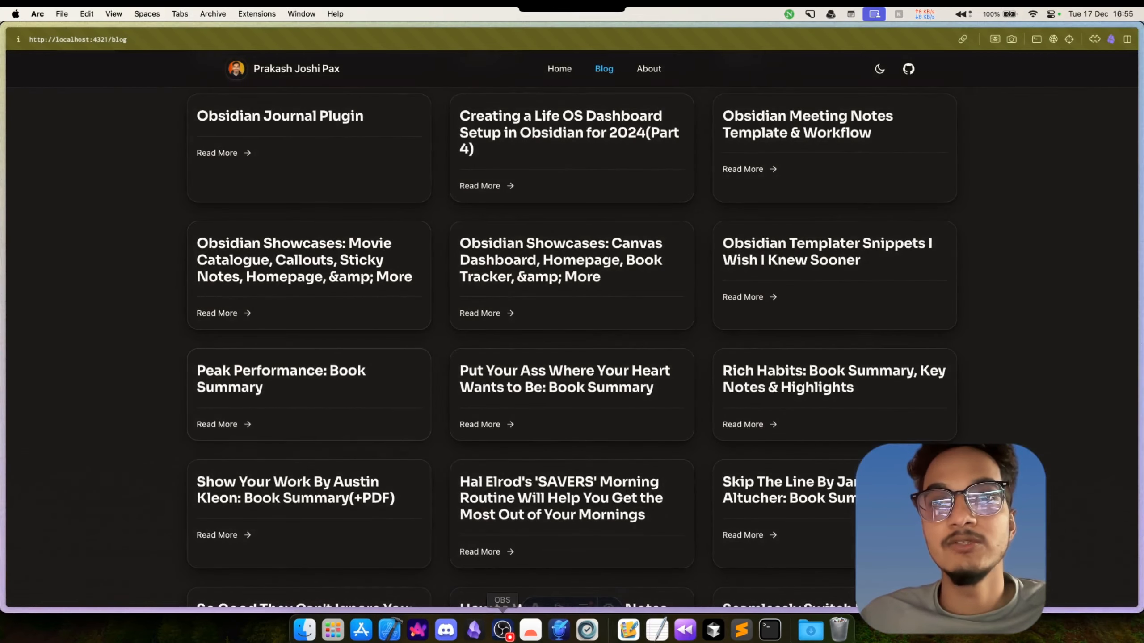
# Step: Switch to Obsidian, rename the project table's date field to created_date and check the posts' rows
pyautogui.click(481, 636)
pyautogui.click(636, 129)
pyautogui.click(671, 145)
pyautogui.doubleClick(643, 273)
pyautogui.write('create')
pyautogui.write('d-')
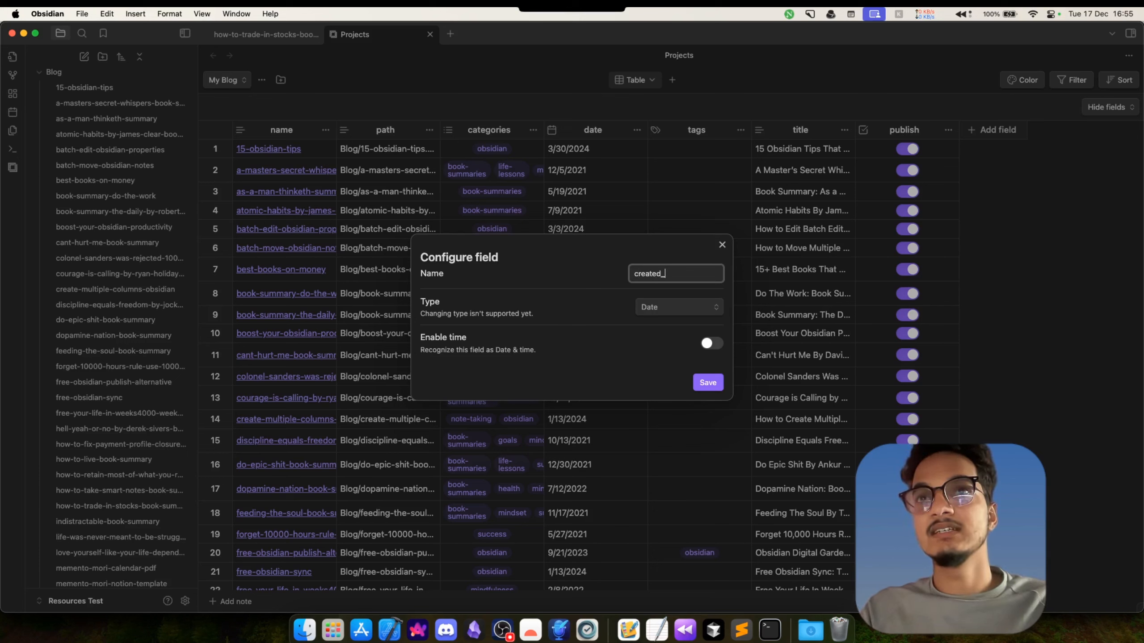
pyautogui.write('date')
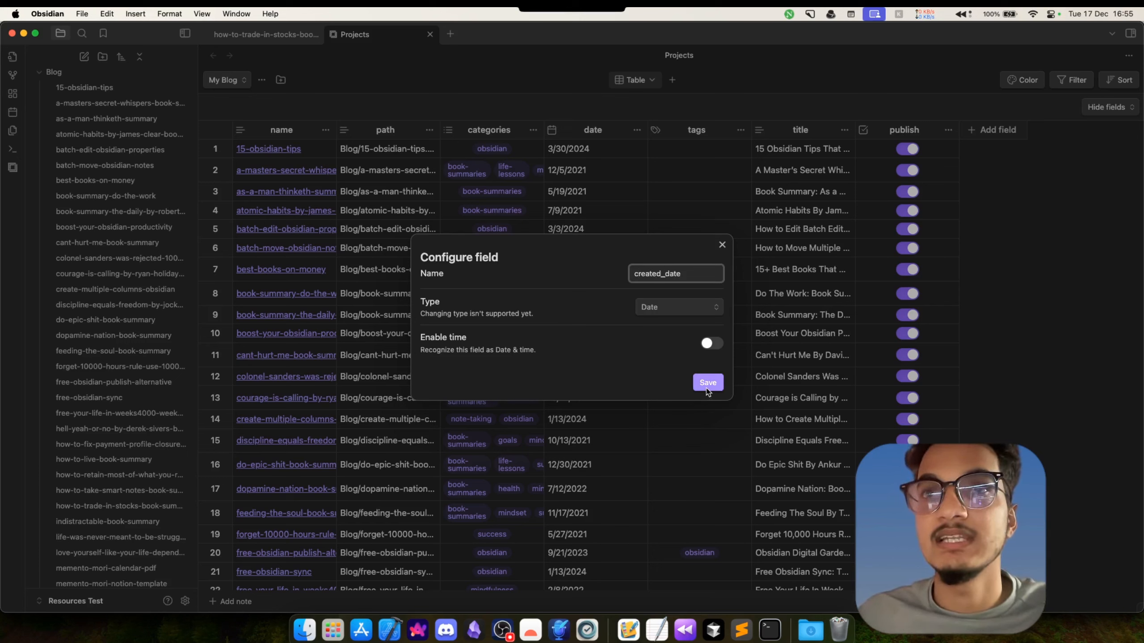
pyautogui.click(706, 387)
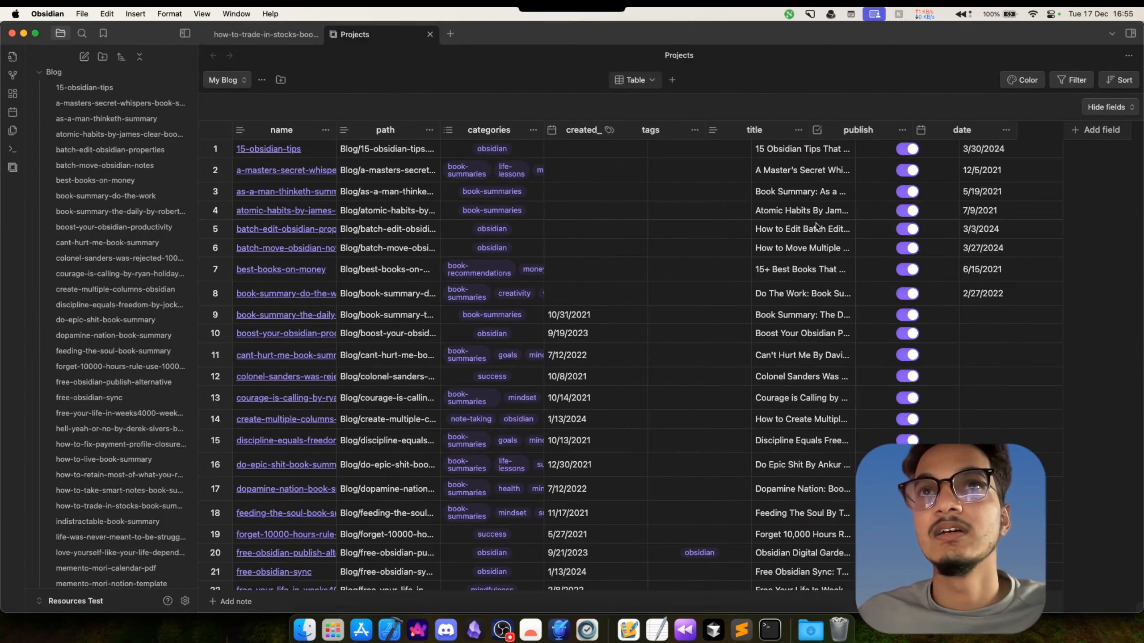
pyautogui.scroll(-10, 685, 399)
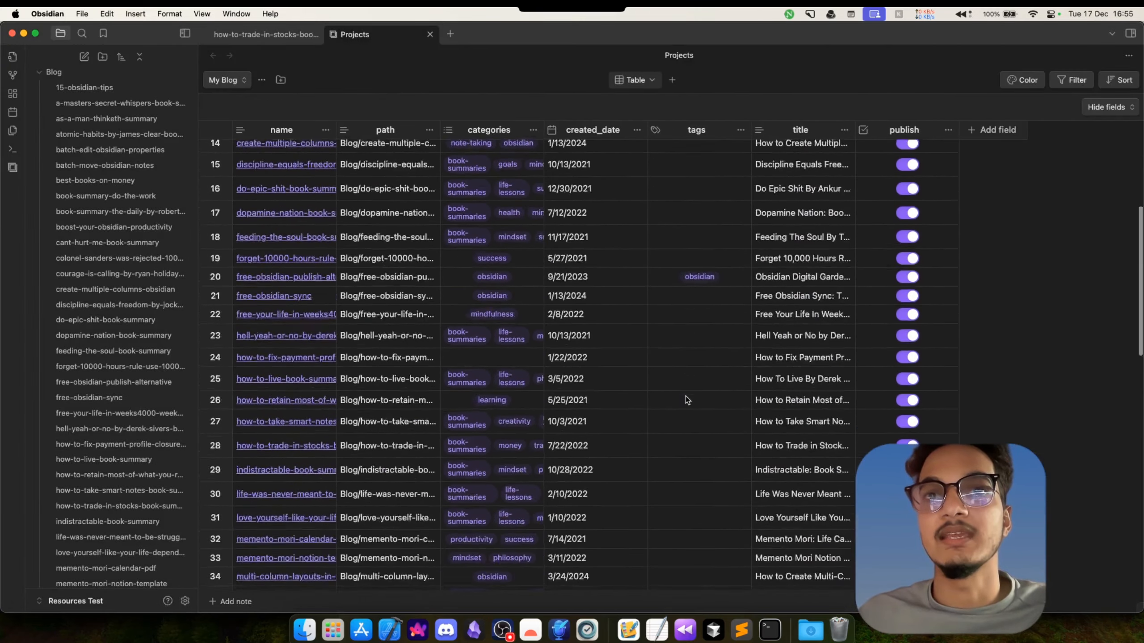
pyautogui.scroll(-10, 688, 401)
# Step: Open a new Terminal window, change to the Downloads/Resources Test folder and run npm run dev
pyautogui.click(769, 630)
pyautogui.press('super+n')
pyautogui.write('cd')
pyautogui.write("'/Users/beingpax/Downloads/Resources Test'")
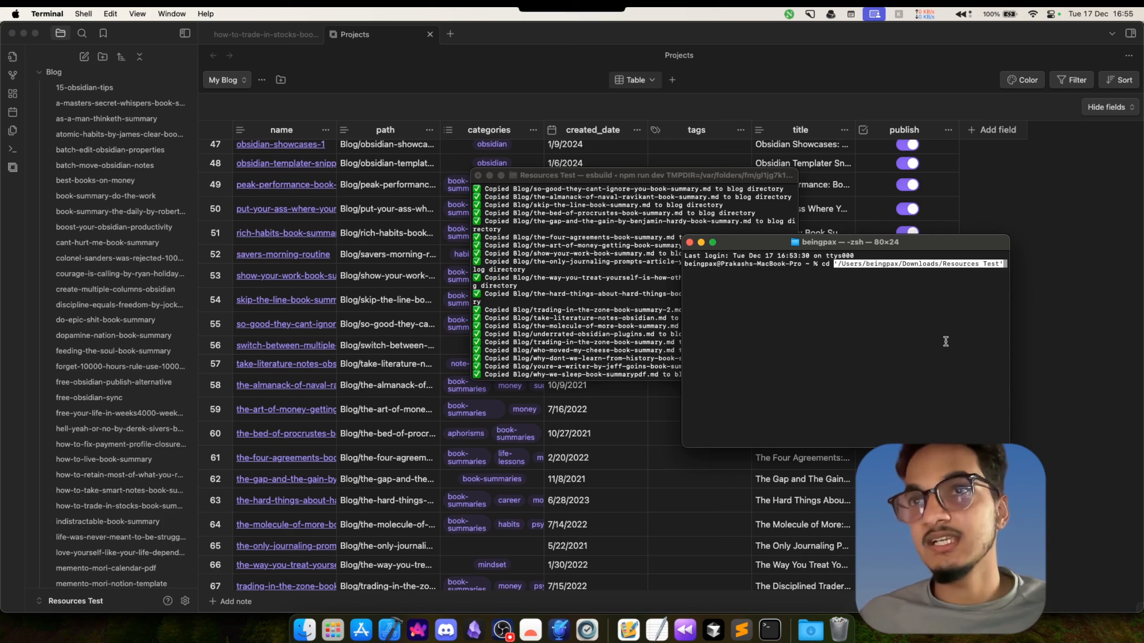
pyautogui.press('Return')
pyautogui.write('np')
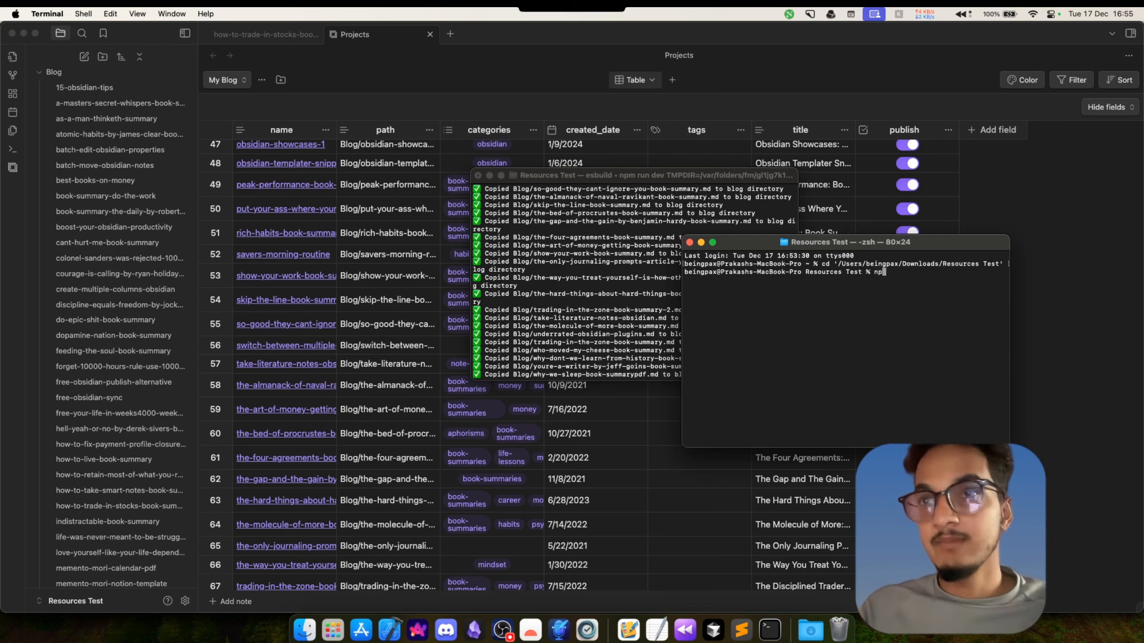
pyautogui.write('m run dev')
pyautogui.press('Return')
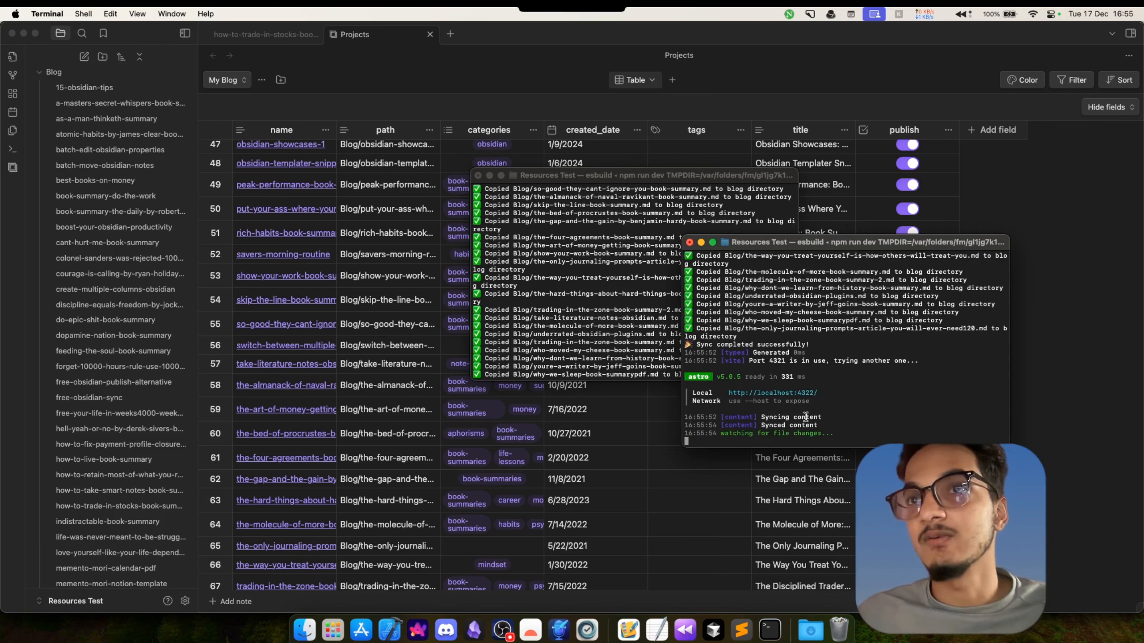
pyautogui.moveTo(728, 392); pyautogui.dragTo(816, 389)
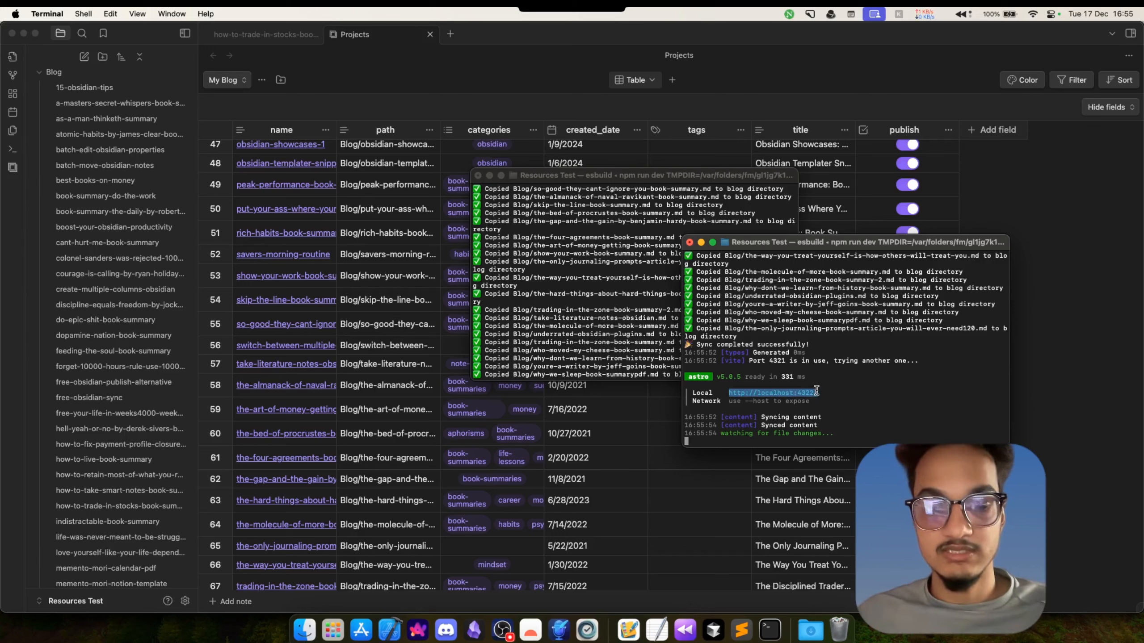
pyautogui.press('super+c')
pyautogui.press('super+space')
pyautogui.press('super+v')
pyautogui.press('Return')
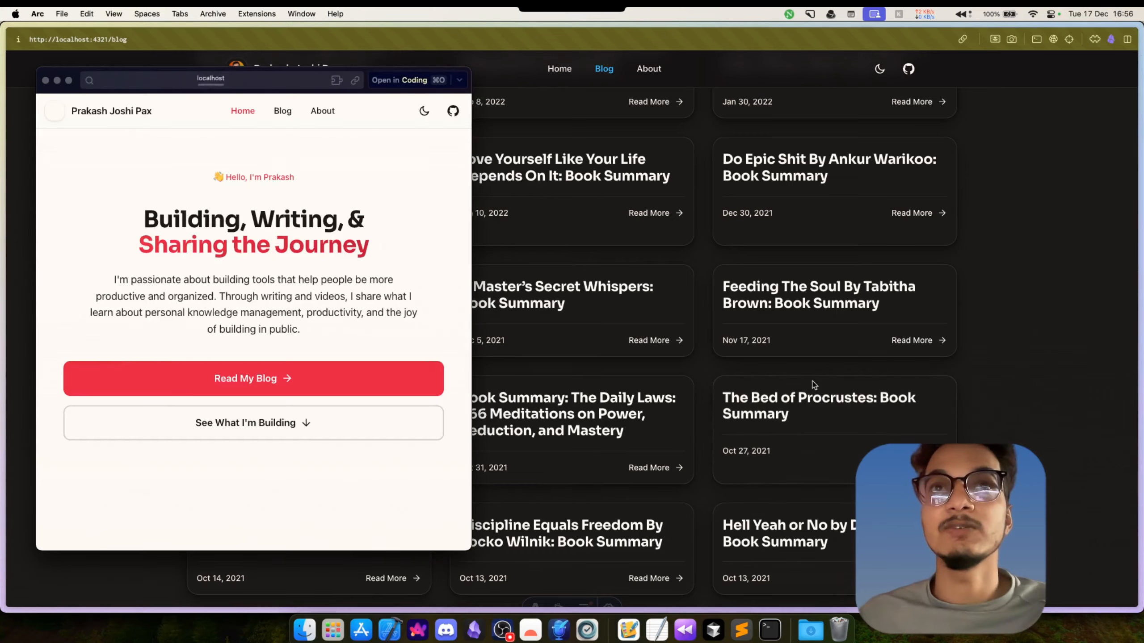
# Step: Open the new local site's Blog page and check the dates on the post cards down to the oldest post
pyautogui.click(282, 111)
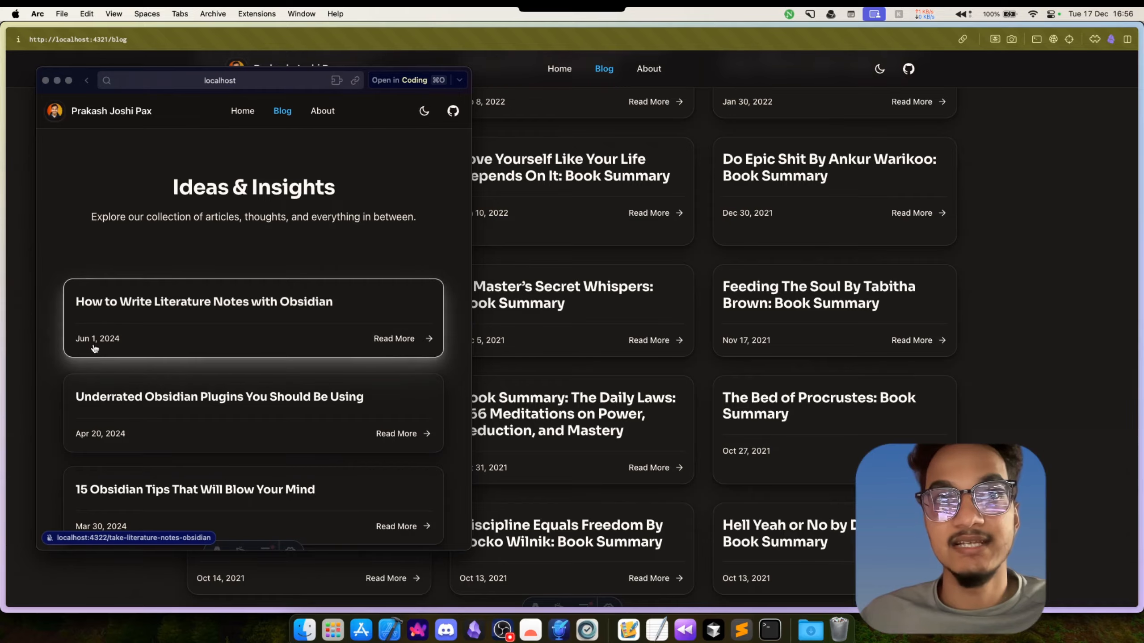
pyautogui.scroll(-20, 92, 350)
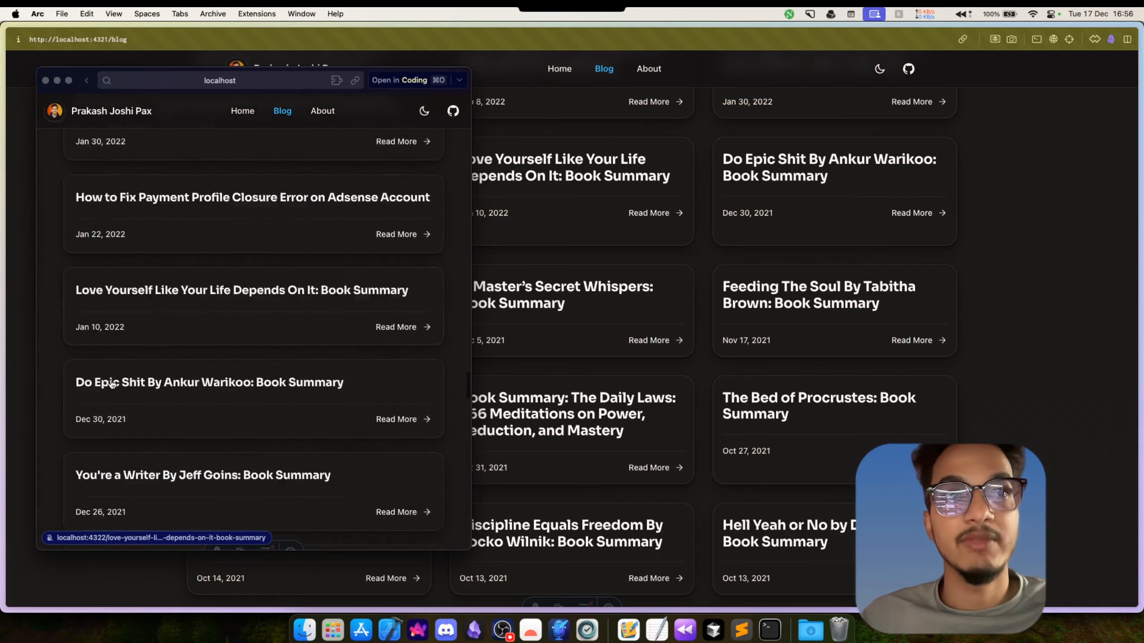
pyautogui.scroll(-20, 112, 384)
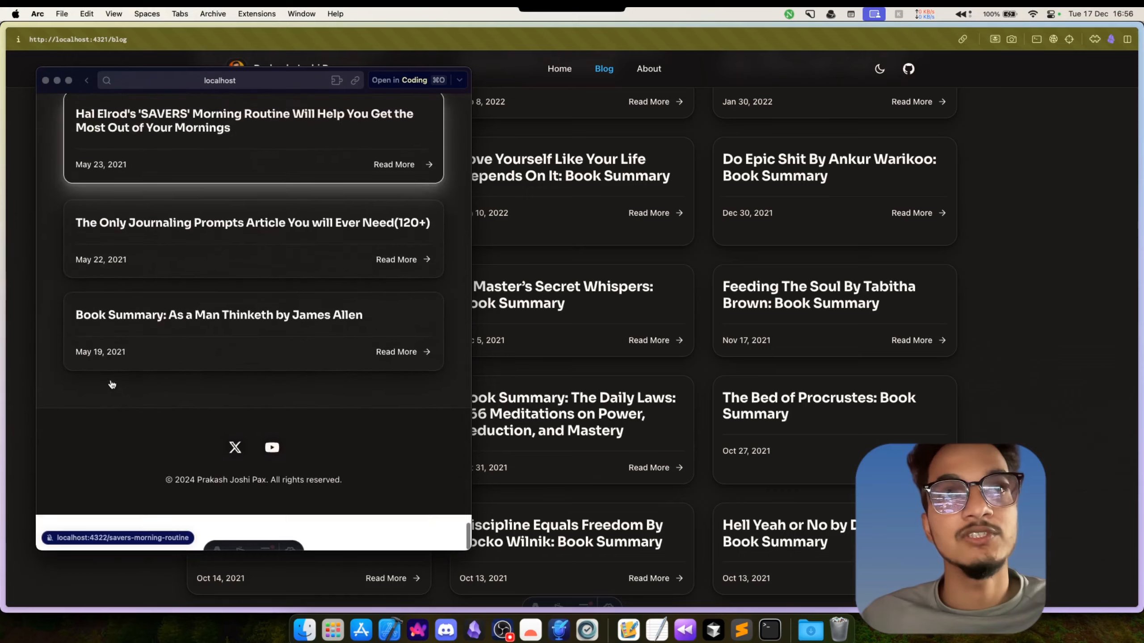
pyautogui.scroll(2, 108, 405)
pyautogui.scroll(20, 135, 374)
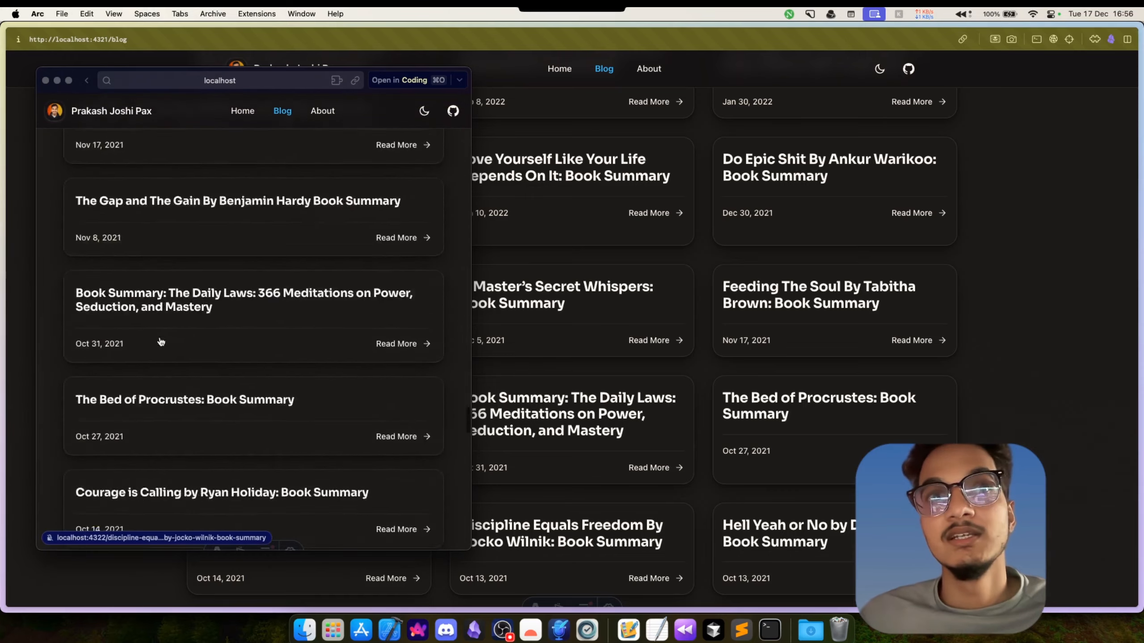
pyautogui.scroll(20, 161, 342)
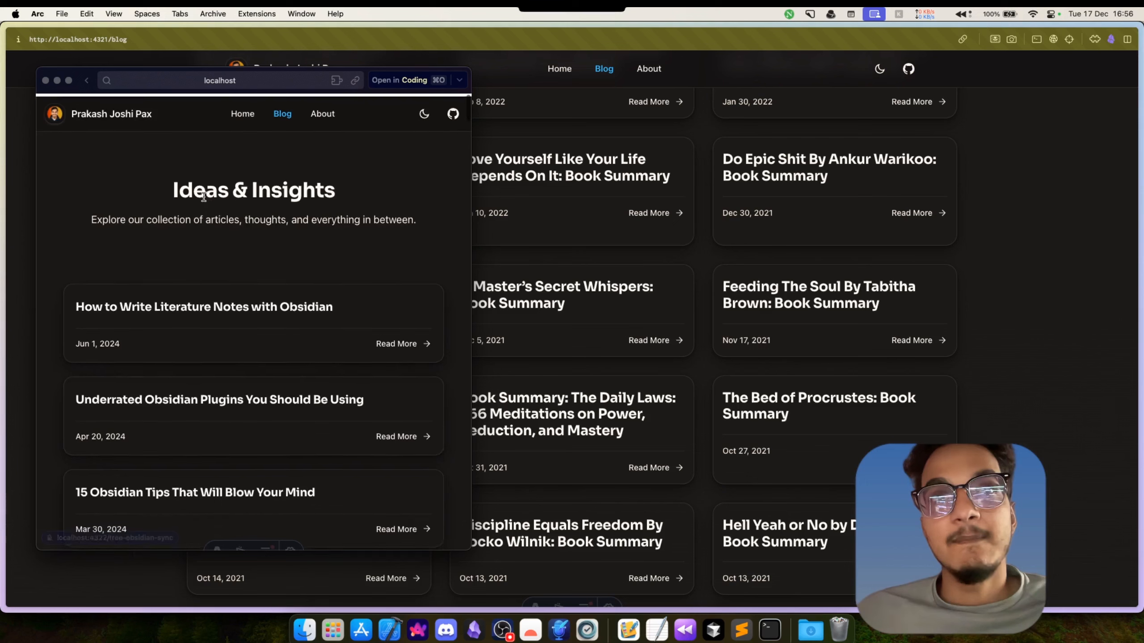
pyautogui.press('super+w')
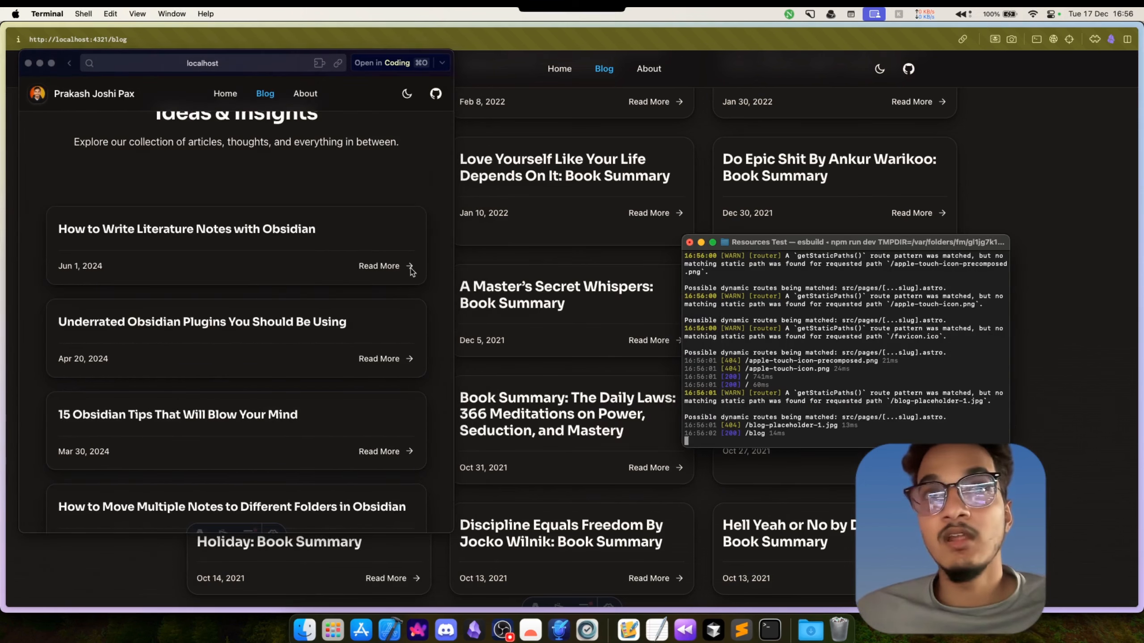
pyautogui.click(353, 156)
pyautogui.tripleClick(354, 153)
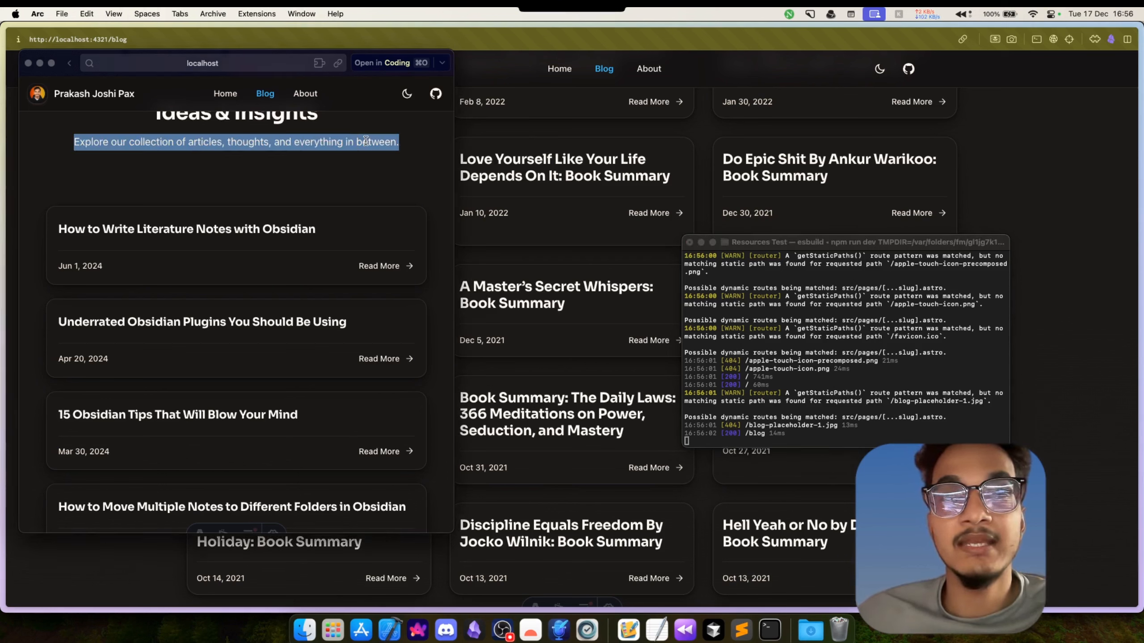
pyautogui.click(352, 159)
pyautogui.moveTo(396, 142); pyautogui.dragTo(253, 142)
pyautogui.click(254, 142)
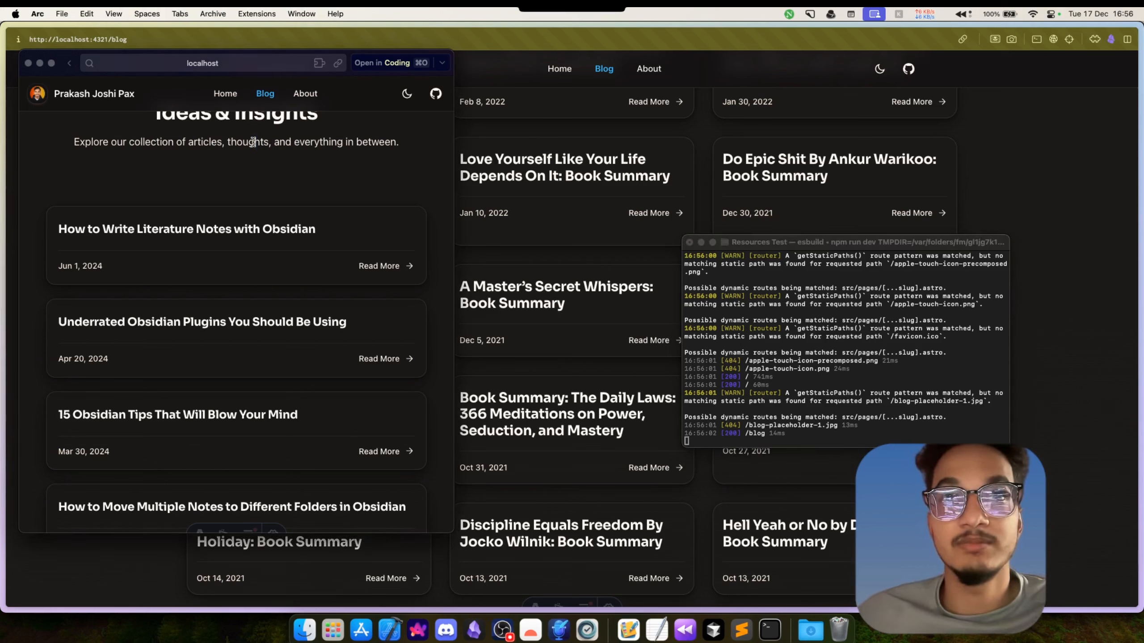
# Step: Switch to Finder, open the Resources Test folder in Downloads and delete its .obsidian folder
pyautogui.click(305, 629)
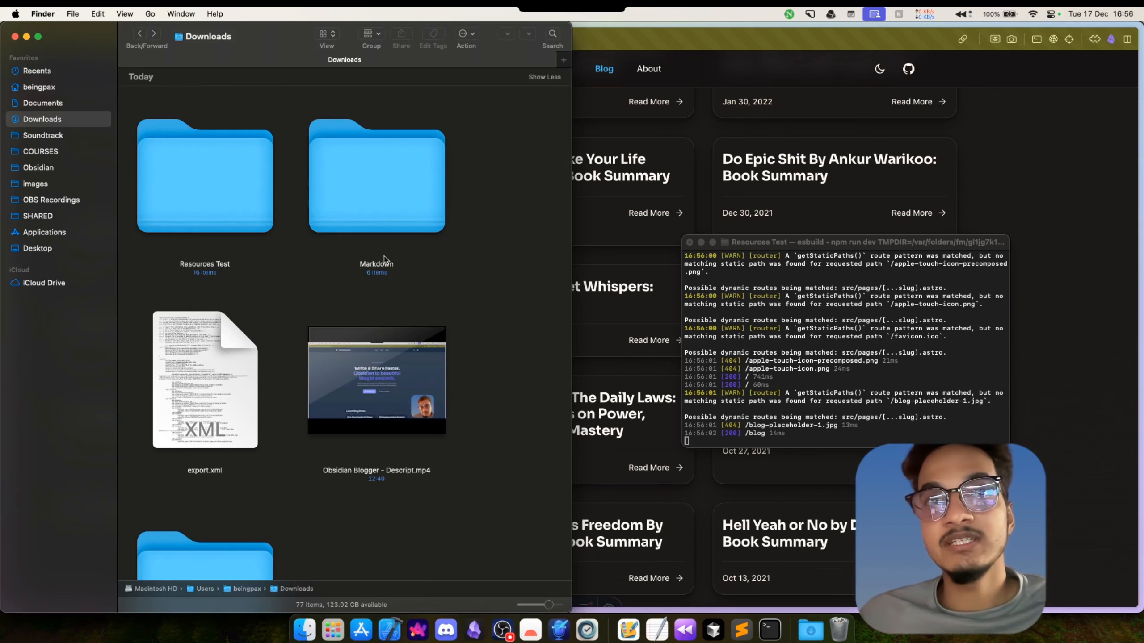
pyautogui.doubleClick(225, 192)
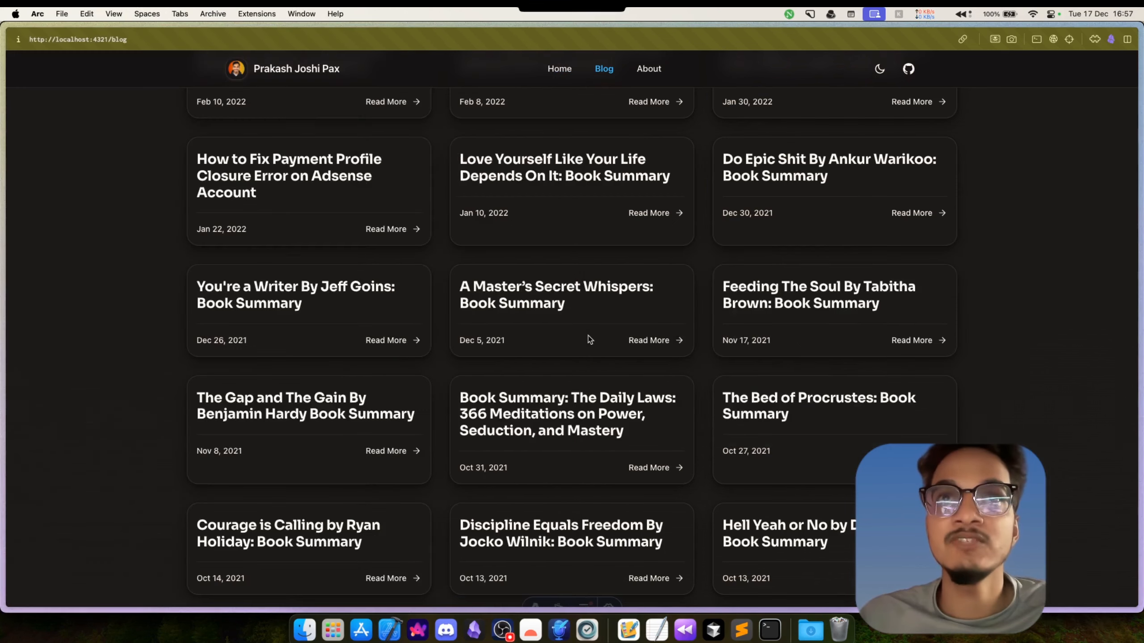
pyautogui.click(588, 336)
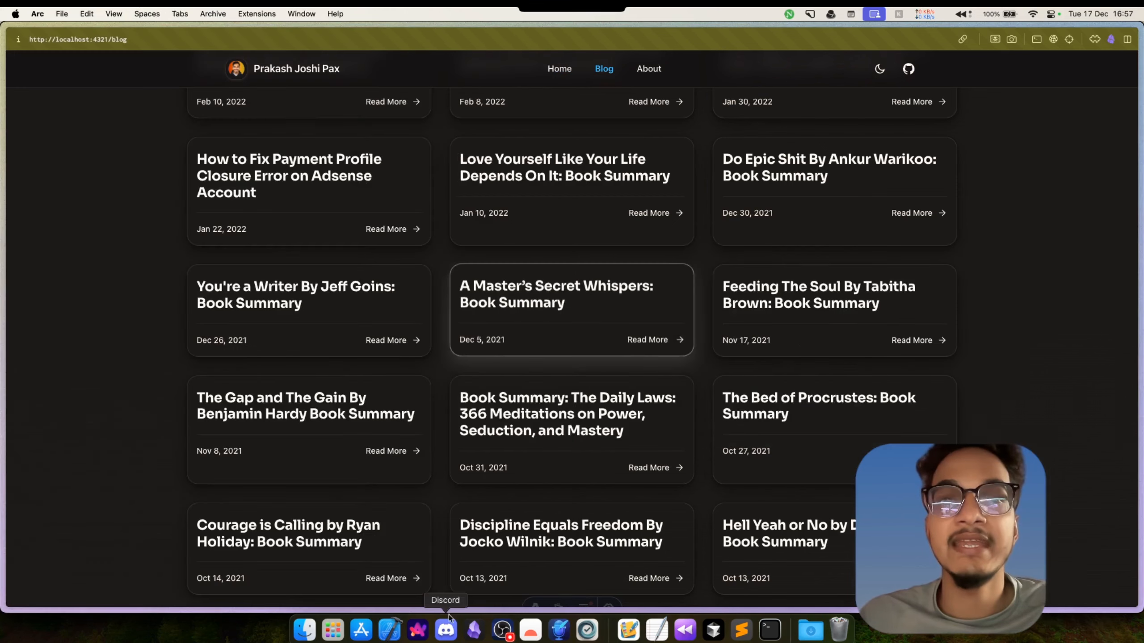
pyautogui.click(306, 630)
pyautogui.moveTo(406, 317); pyautogui.dragTo(350, 234)
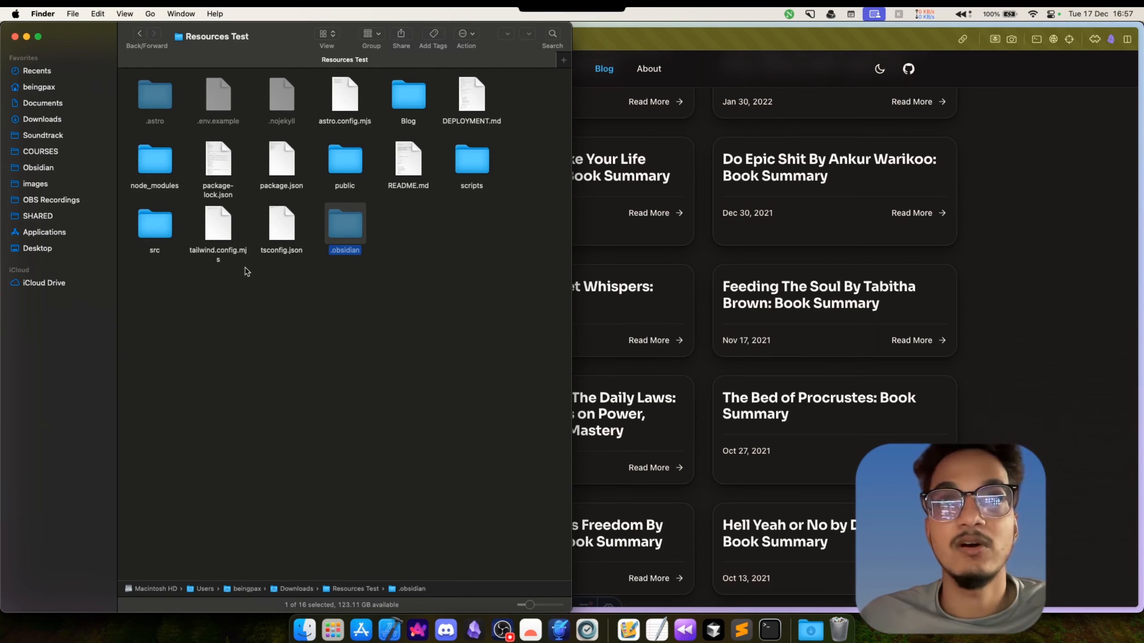
pyautogui.click(360, 291)
pyautogui.click(351, 237)
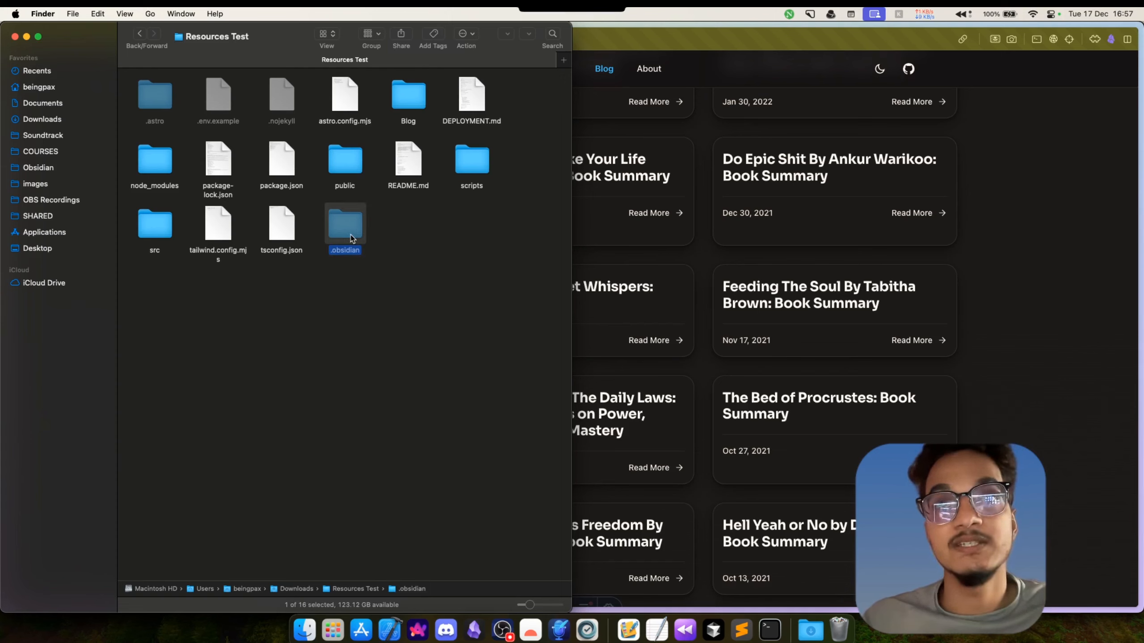
pyautogui.press('super+BackSpace')
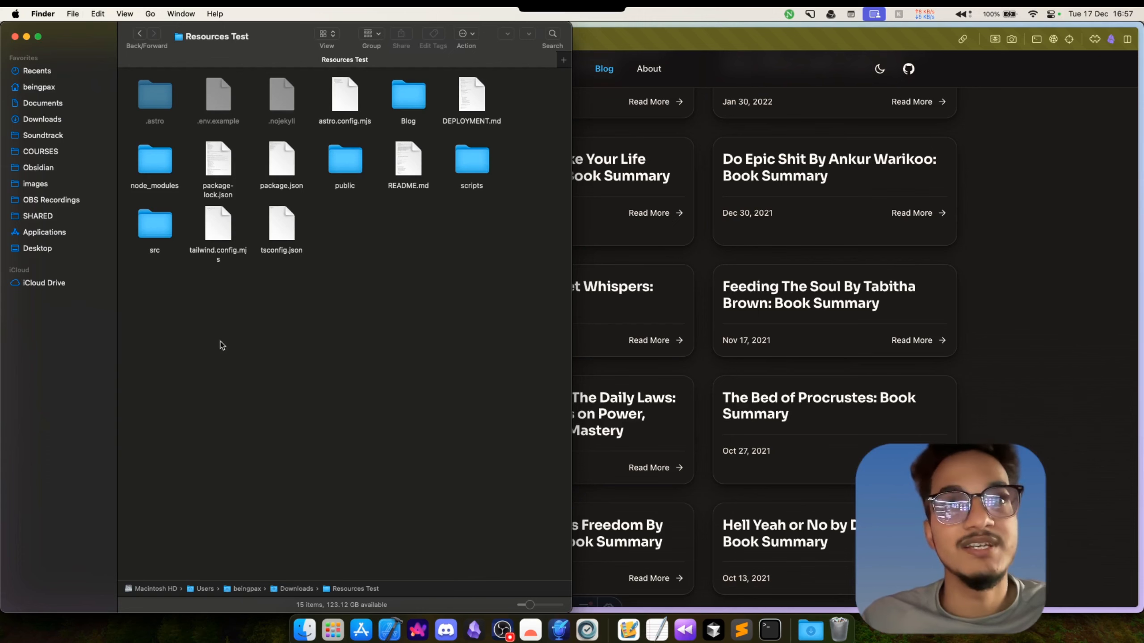
# Step: Select all items in Resources Test, and open the Blog folder inside the Obsidian folder to examine the site files there
pyautogui.moveTo(162, 334); pyautogui.dragTo(486, 104)
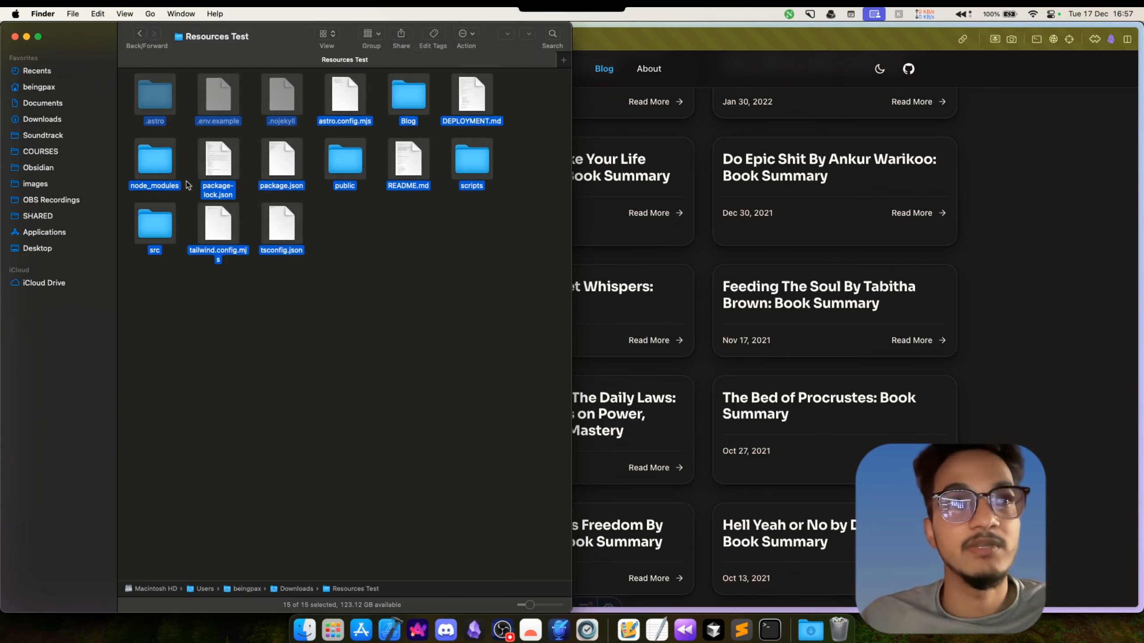
pyautogui.click(55, 168)
pyautogui.doubleClick(202, 180)
pyautogui.moveTo(217, 406); pyautogui.dragTo(423, 270)
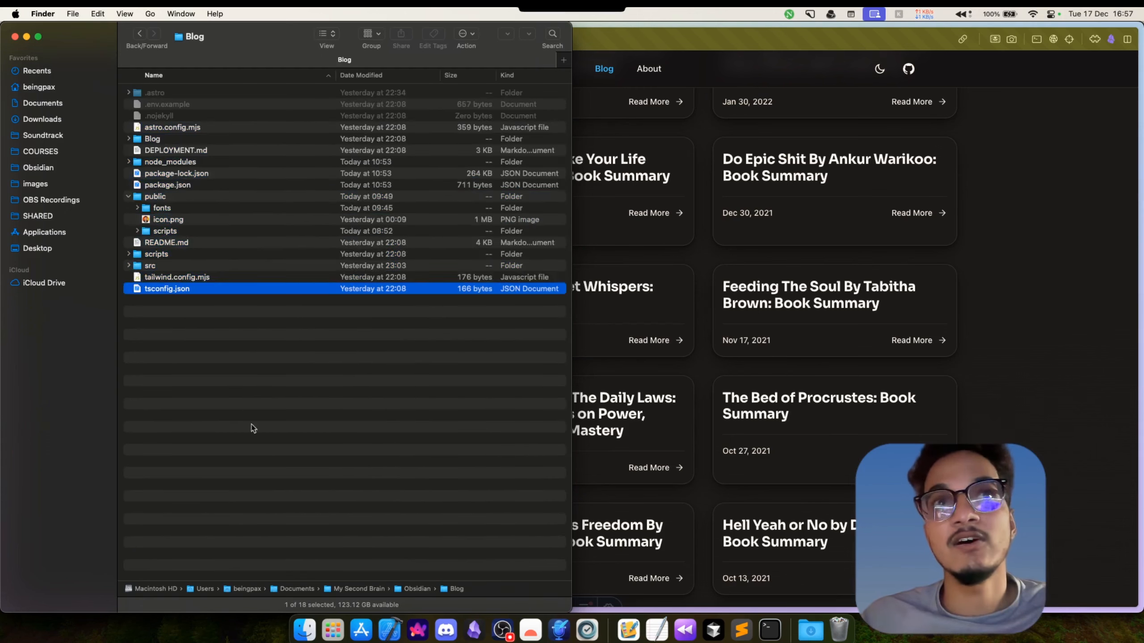
pyautogui.click(239, 503)
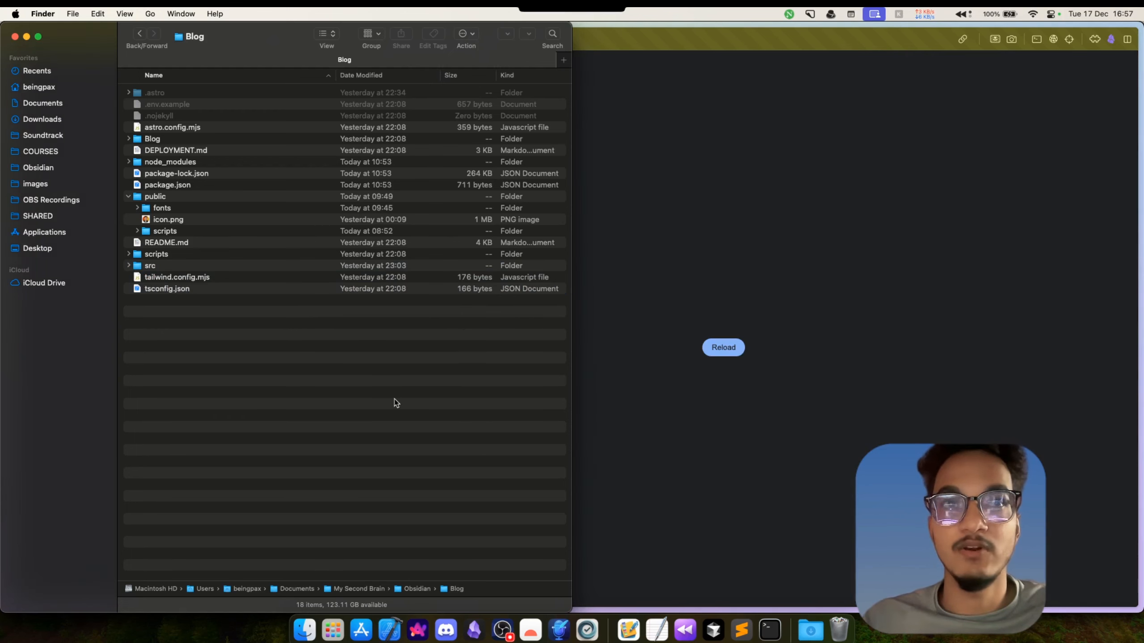
# Step: Switch to the local site in Arc and return from the literature notes post to the Blog page
pyautogui.click(310, 335)
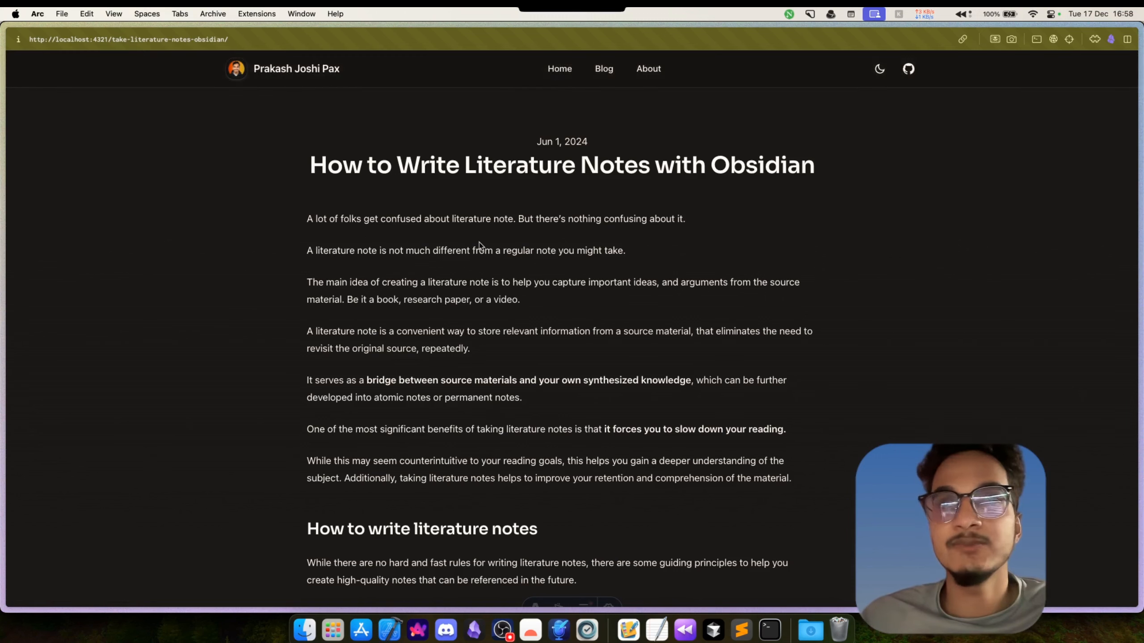
pyautogui.hscroll(-5, 479, 244)
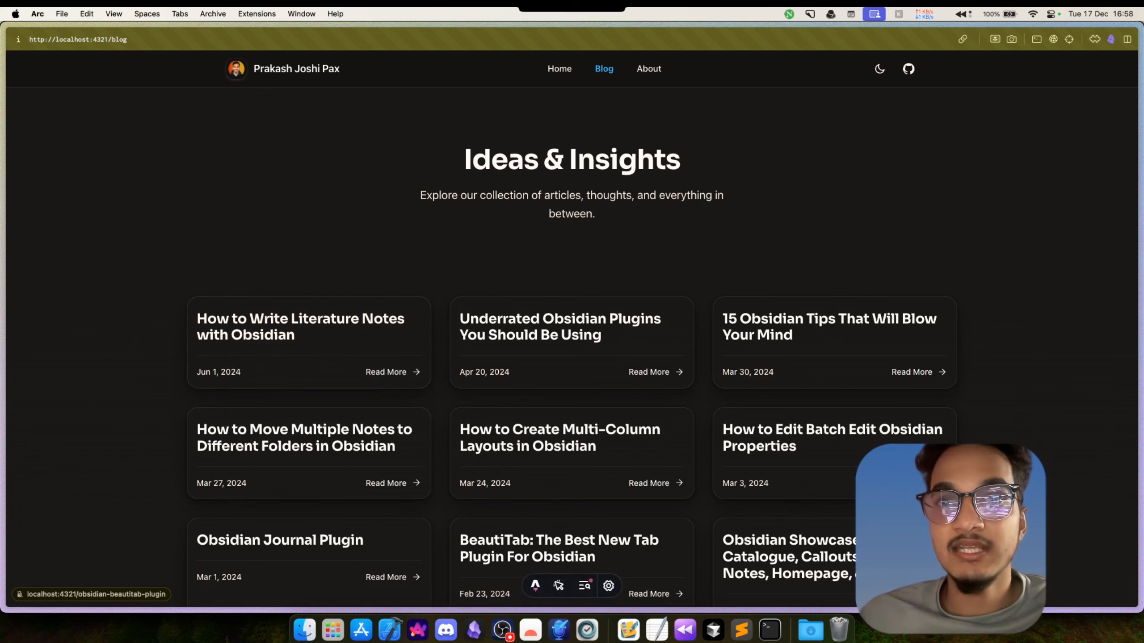
# Step: In Obsidian, open the atomic-habits-by-james-clear-book-summarypdf note and add a slug property containing the note's full file name
pyautogui.click(485, 638)
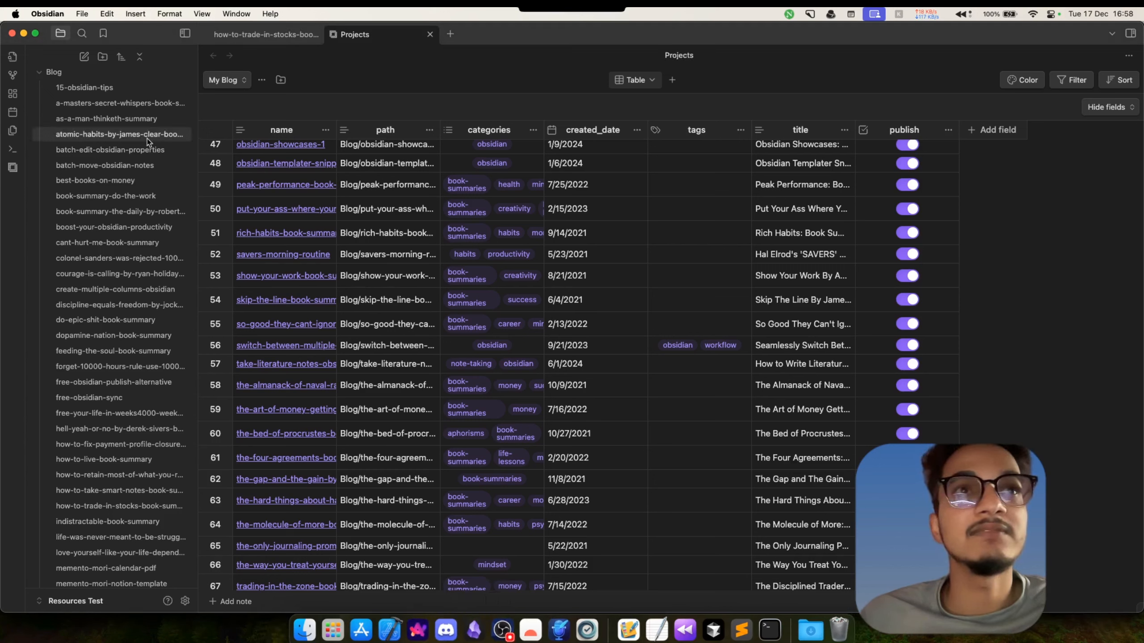
pyautogui.click(114, 142)
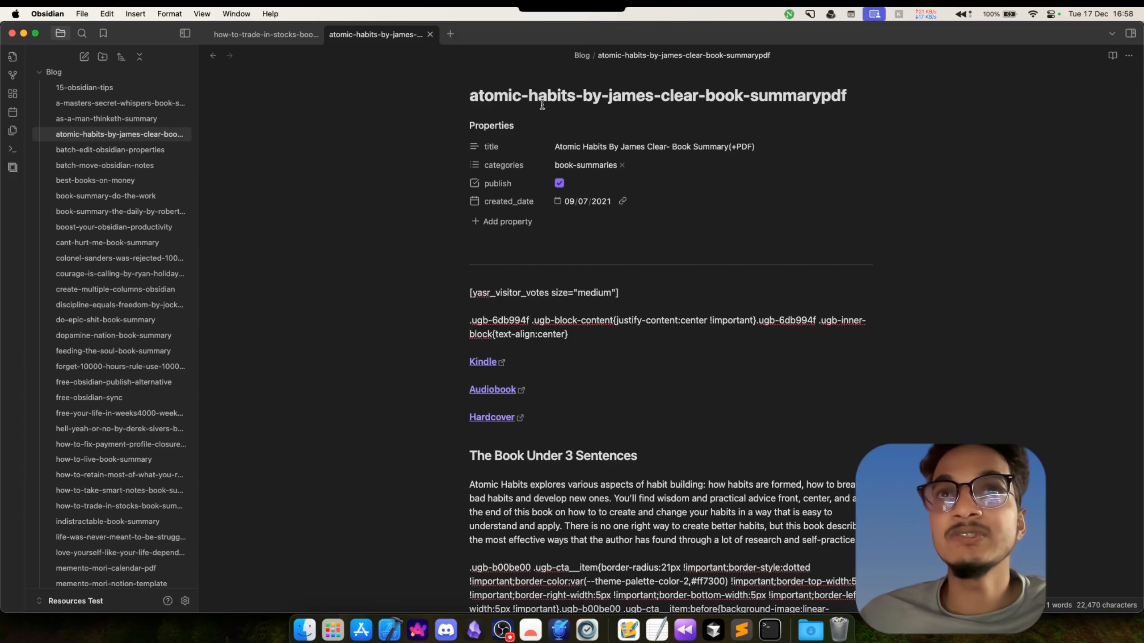
pyautogui.tripleClick(536, 103)
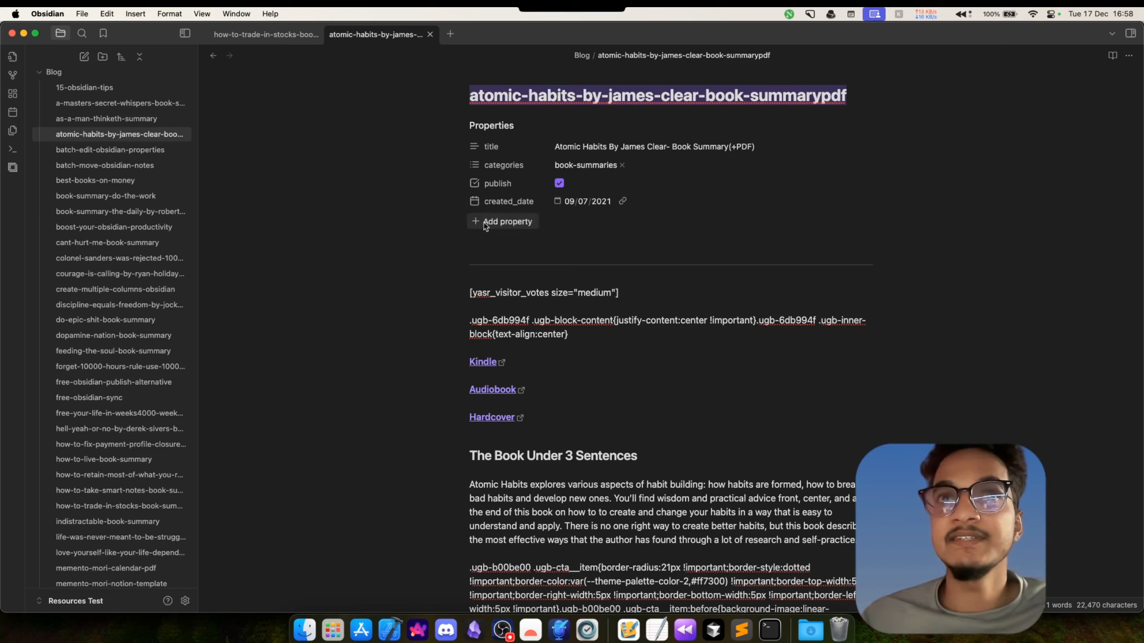
pyautogui.click(502, 222)
pyautogui.write('slug')
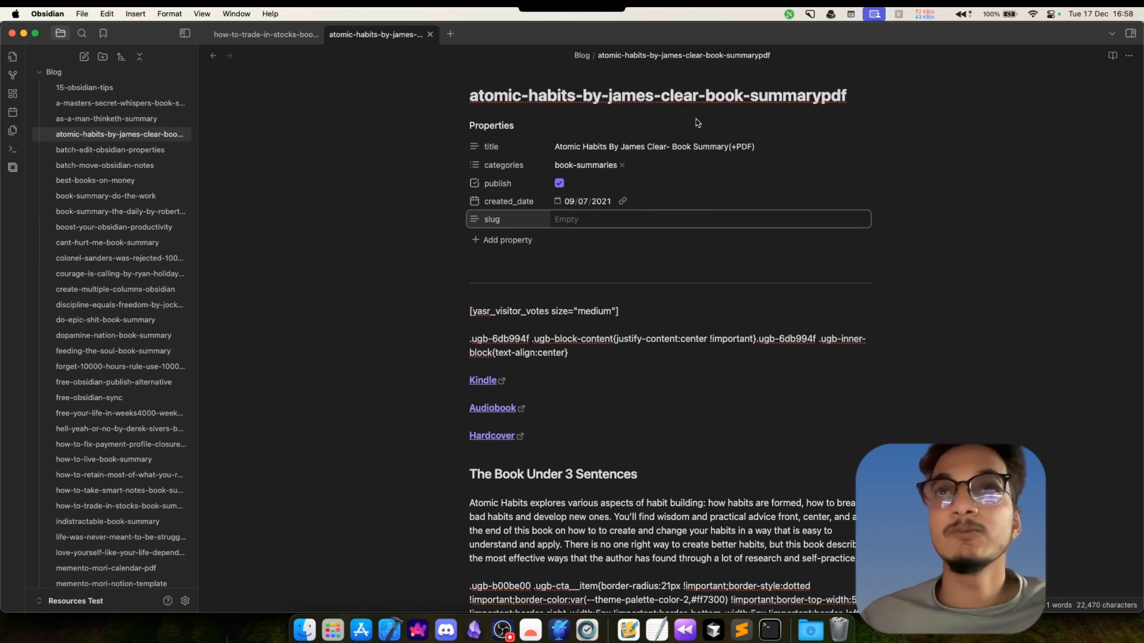
pyautogui.tripleClick(721, 94)
pyautogui.press('super+c')
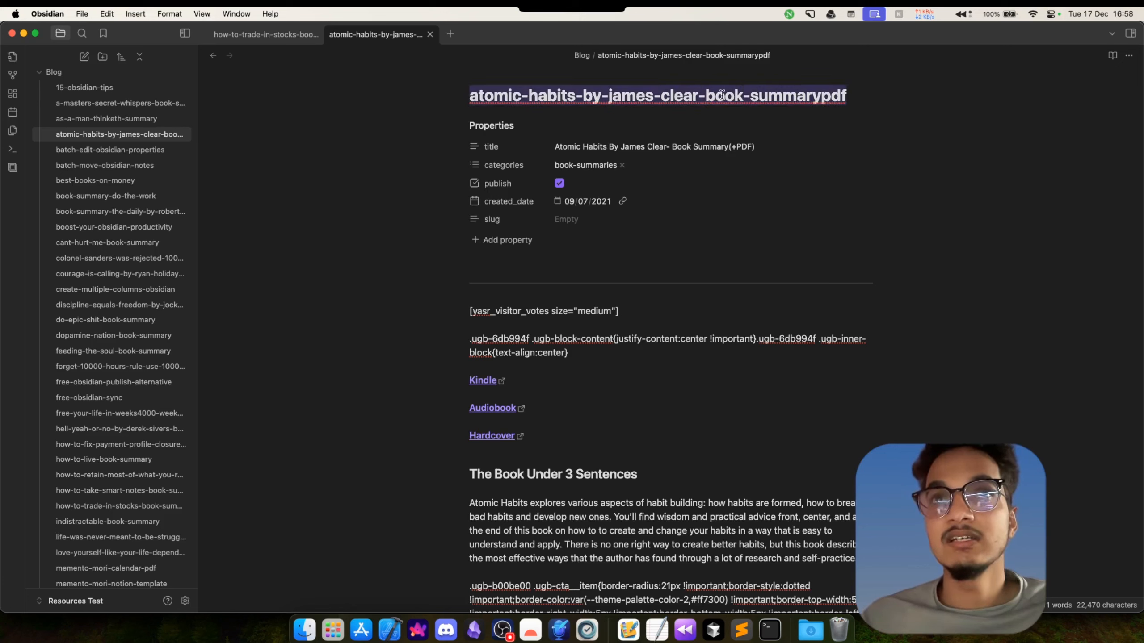
pyautogui.click(660, 220)
pyautogui.press('super+v')
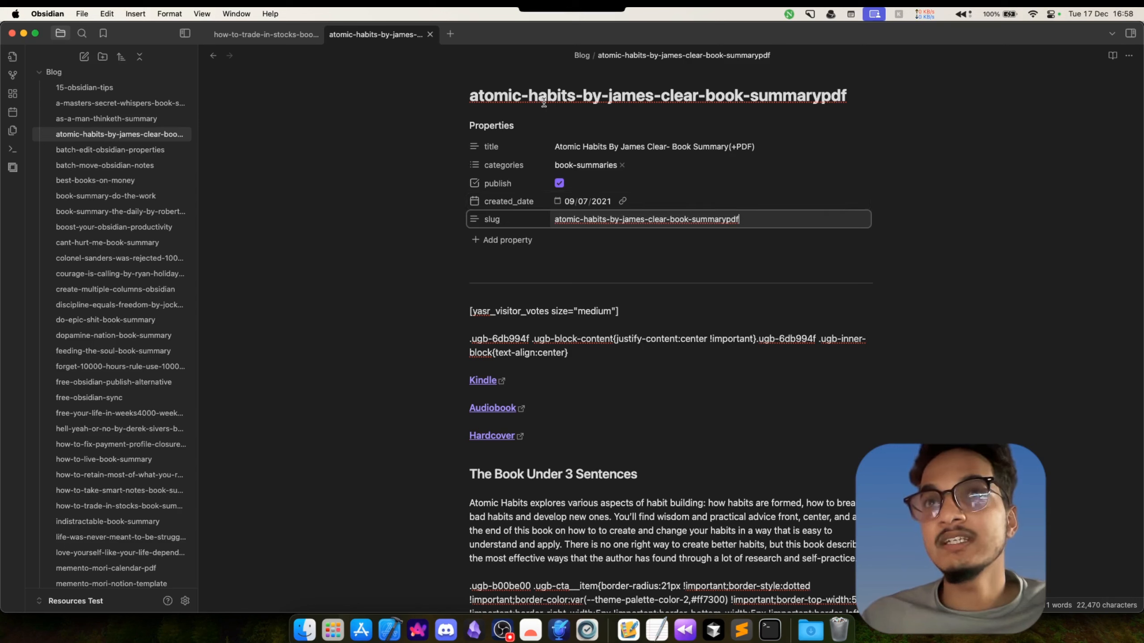
# Step: Try shortening the note's file name to atomic-habits-book-summarypdf by removing the author part
pyautogui.moveTo(470, 94); pyautogui.dragTo(495, 95)
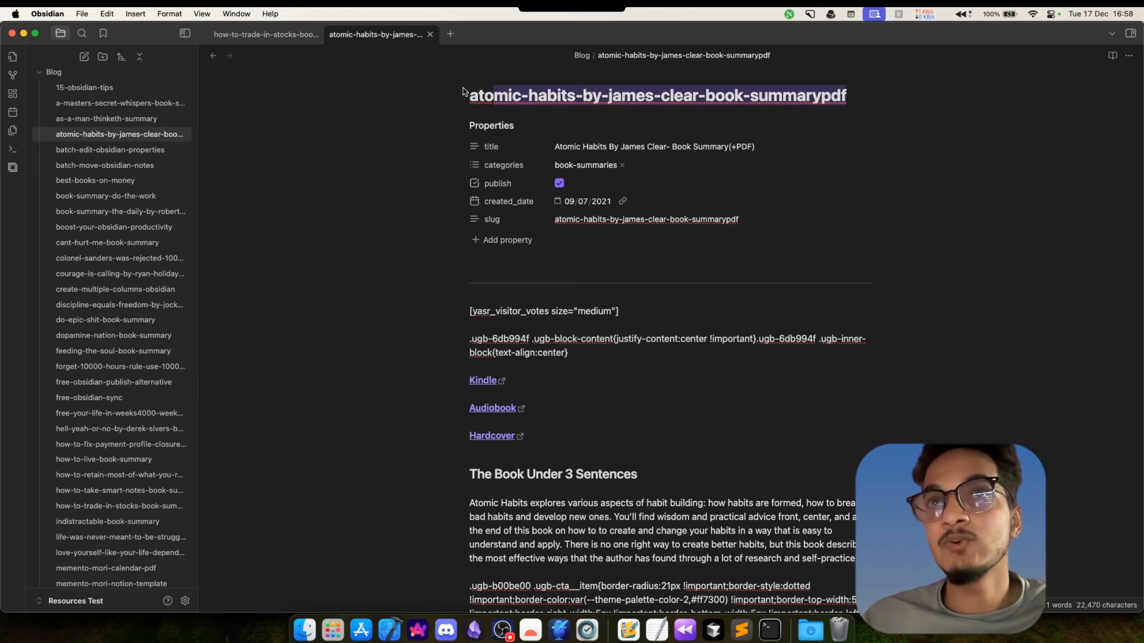
pyautogui.click(524, 97)
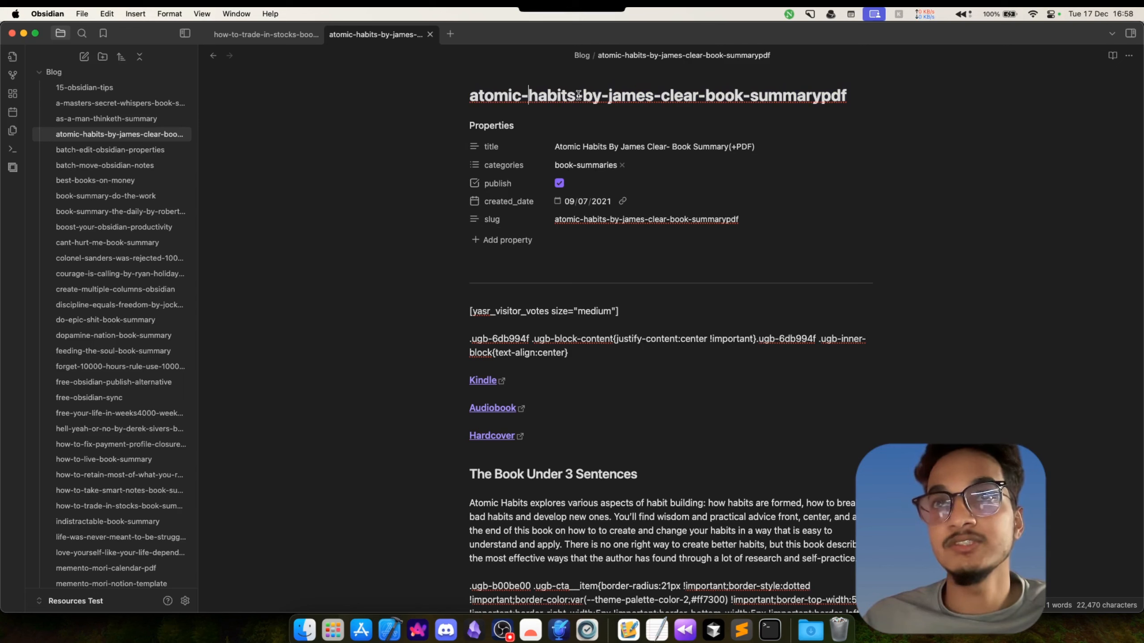
pyautogui.moveTo(575, 95); pyautogui.dragTo(705, 95)
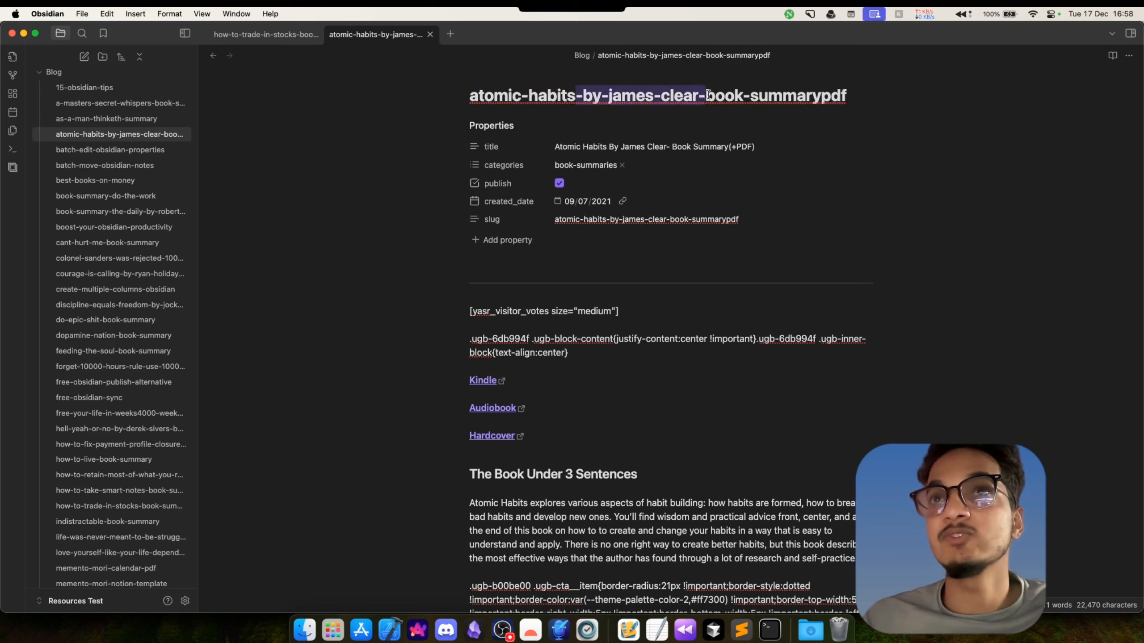
pyautogui.press('BackSpace')
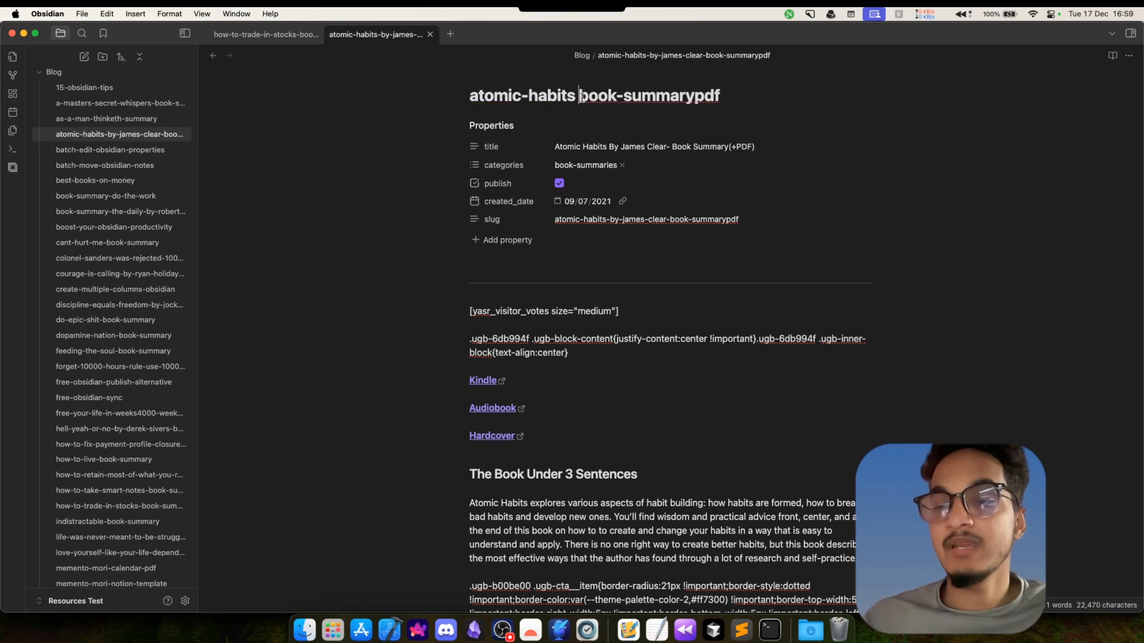
pyautogui.press('BackSpace')
pyautogui.write('-')
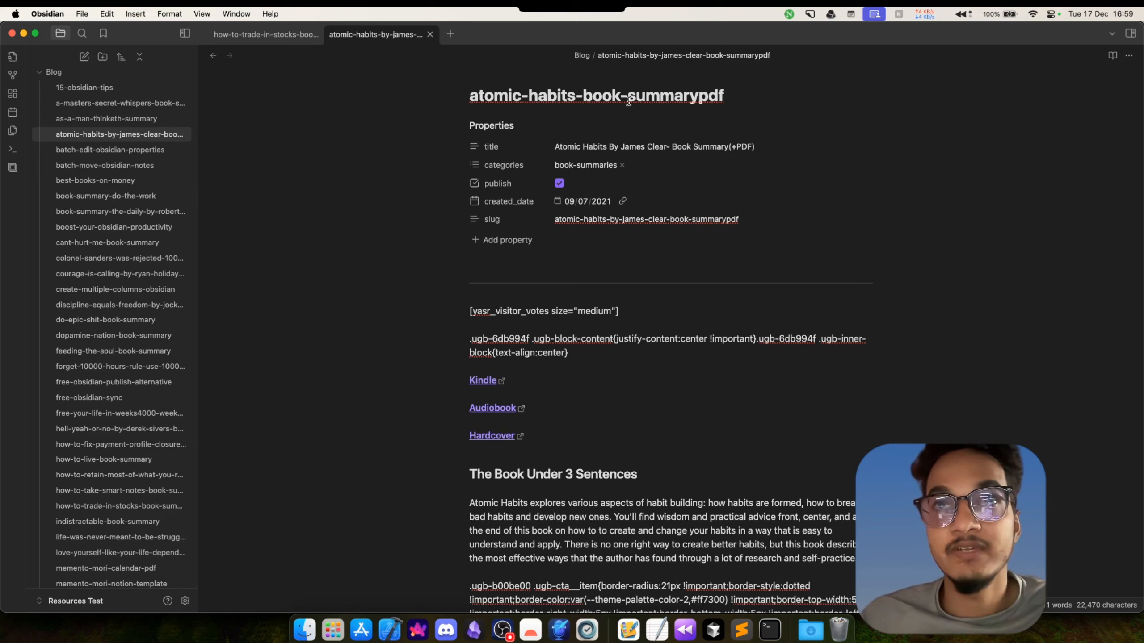
# Step: Undo the edits to the note's file name and select the whole name
pyautogui.press('super+z')
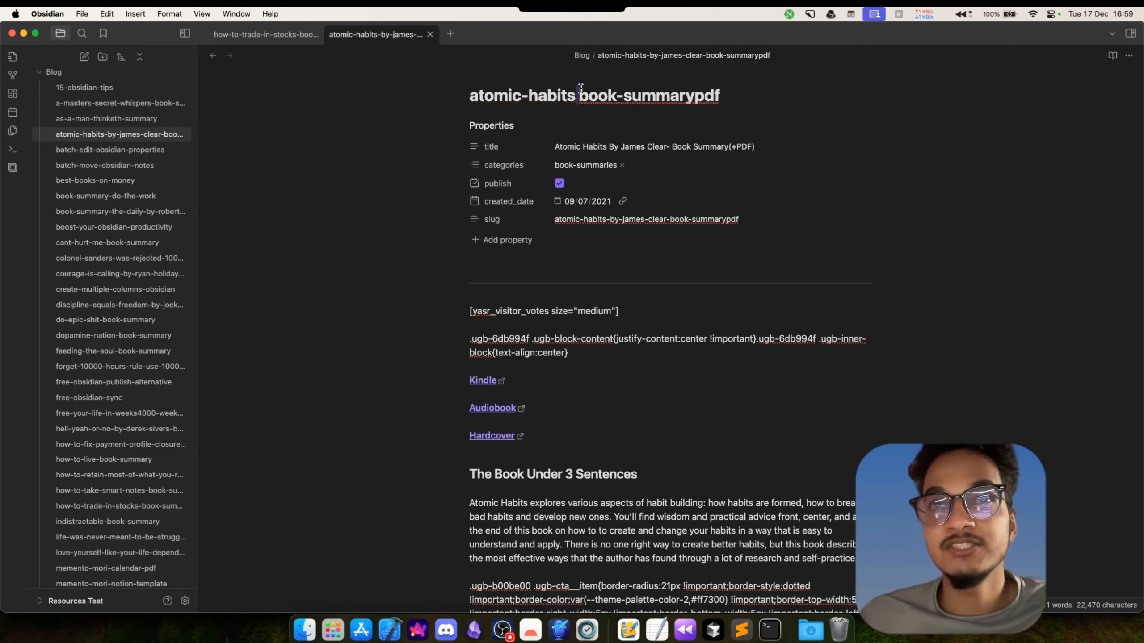
pyautogui.press('super+z')
pyautogui.tripleClick(519, 91)
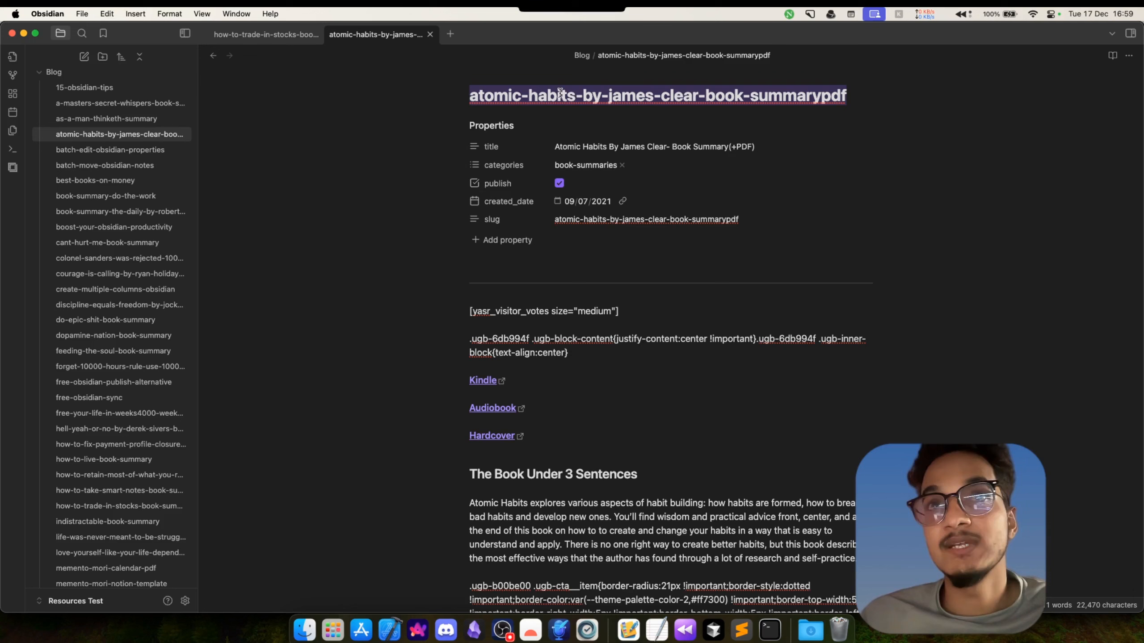
pyautogui.scroll(1, 149, 212)
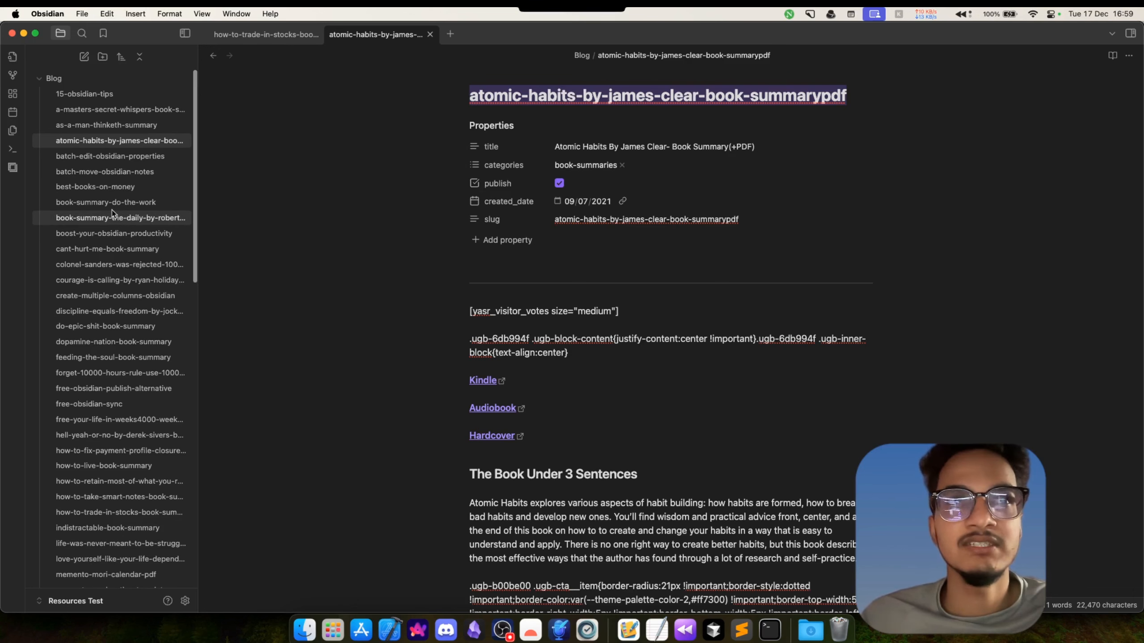